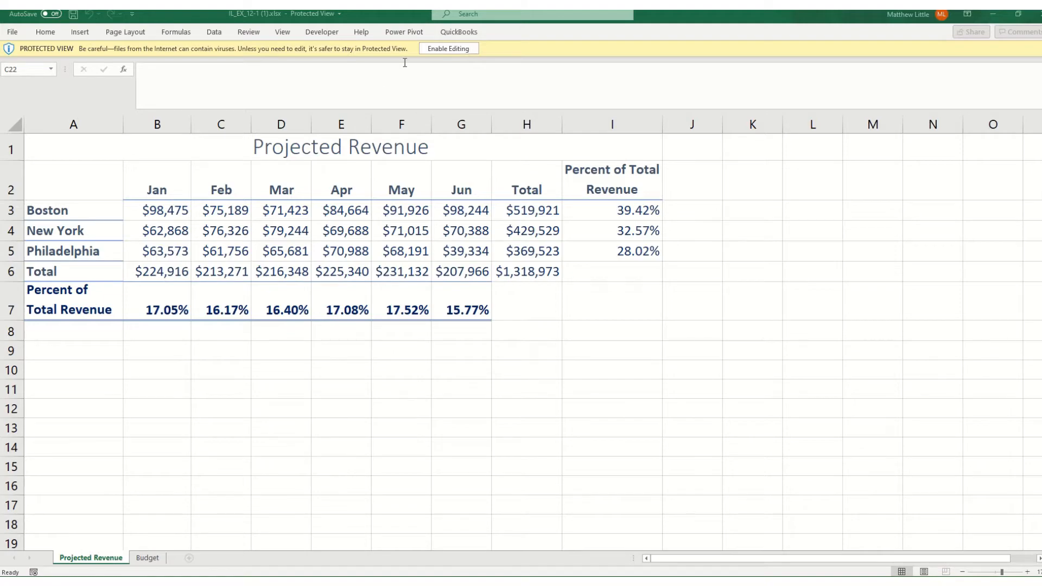
Enable editing of the workbook and save a copy named IL_EX_12_Projection in Downloads
{"action": "left_click", "coordinate": [444, 50]}
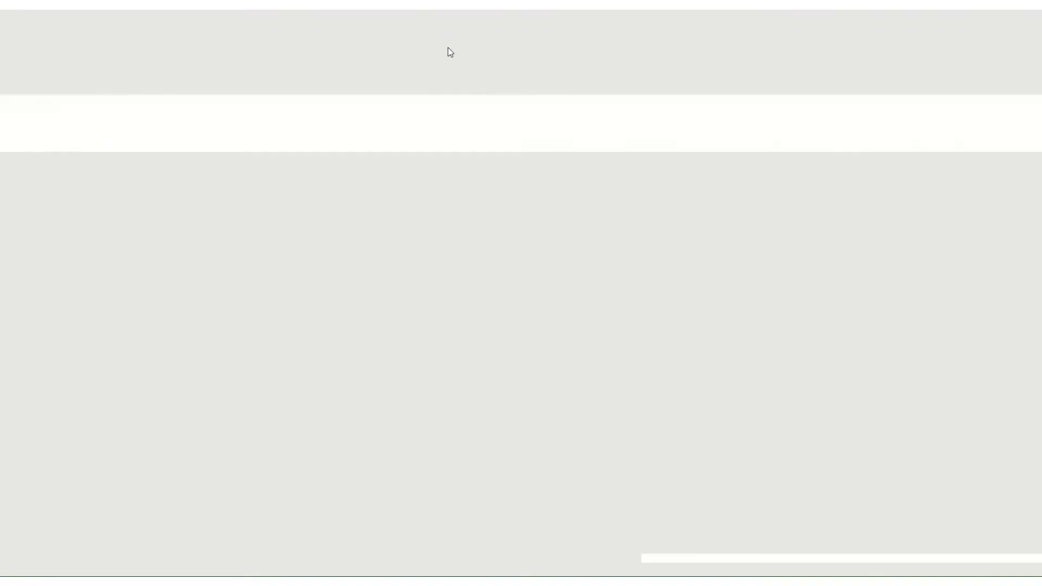
{"action": "scroll", "coordinate": [296, 238], "scroll_direction": "up", "scroll_amount": 2}
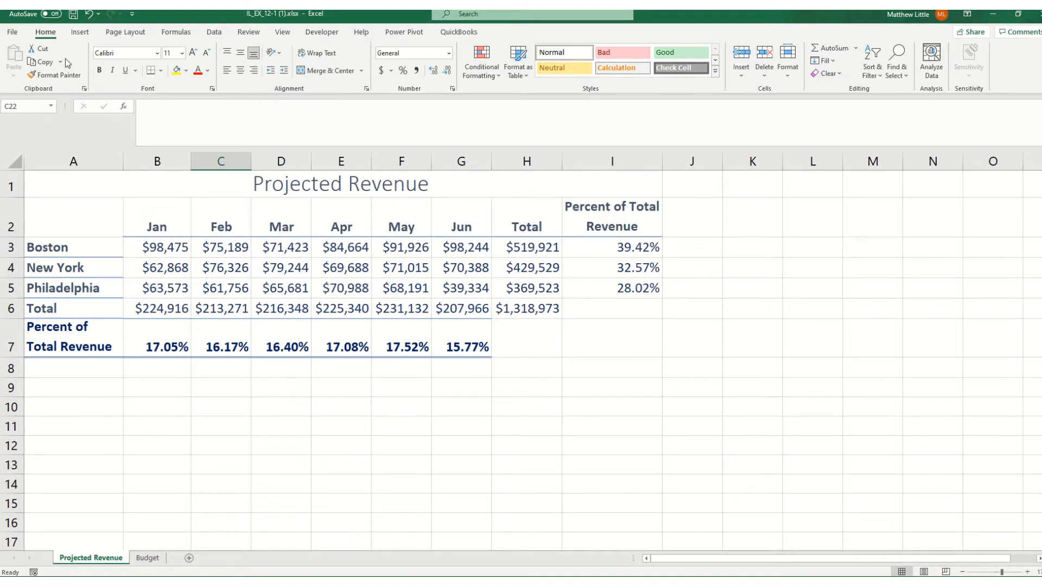
{"action": "left_click", "coordinate": [13, 33]}
{"action": "left_click", "coordinate": [33, 177]}
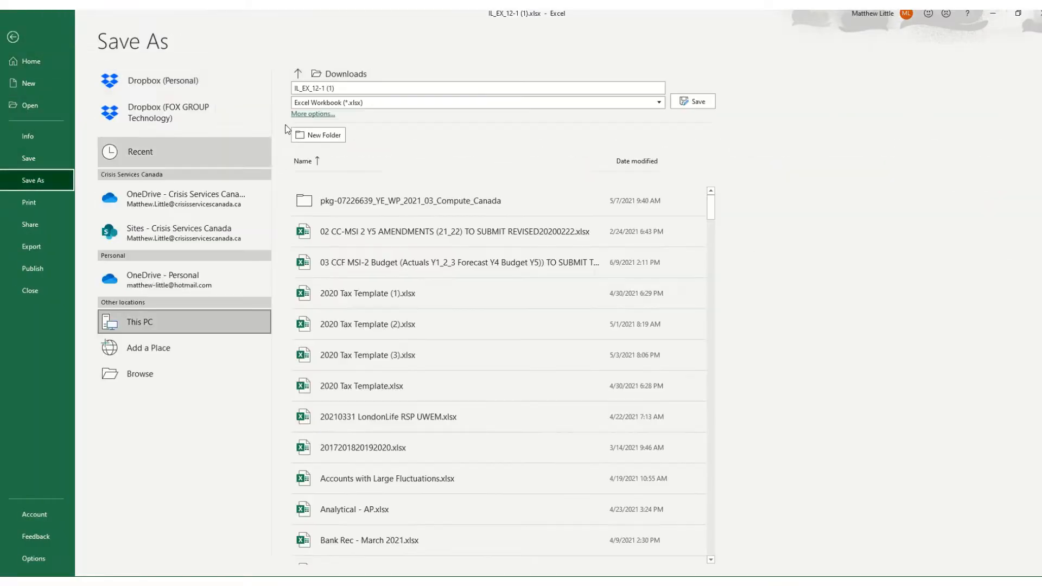
{"action": "left_click", "coordinate": [345, 89]}
{"action": "key", "text": "shift+Left"}
{"action": "key", "text": "shift+Left"}
{"action": "key", "text": "shift+Left"}
{"action": "key", "text": "shift+Left"}
{"action": "key", "text": "shift+Left"}
{"action": "key", "text": "shift+Left"}
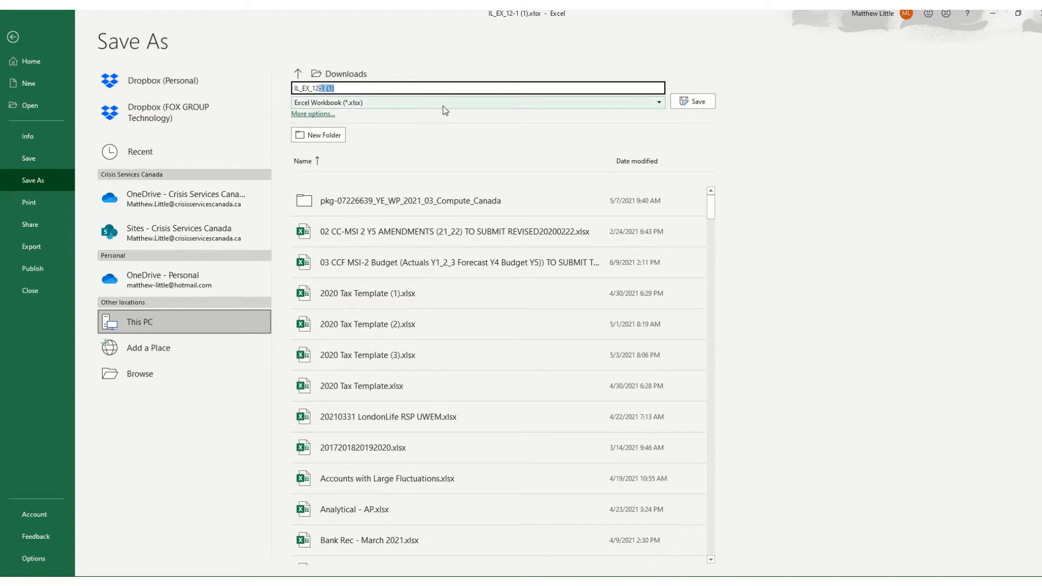
{"action": "type", "text": "_Projection"}
{"action": "key", "text": "Return"}
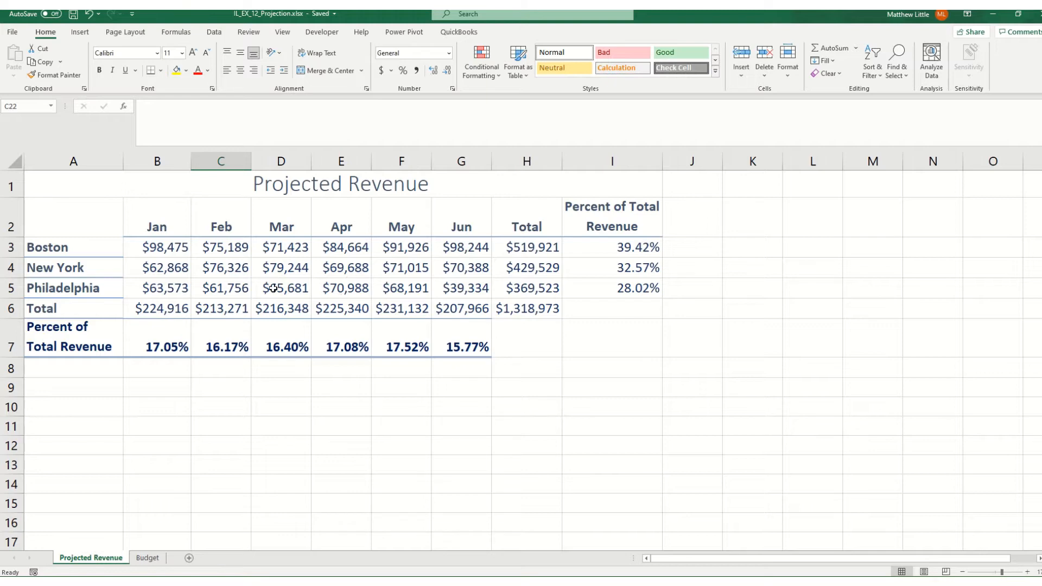
Create a what-if scenario named "Original Rvenue Figures" with changing cells C3:E3, keeping their current values
{"action": "left_click_drag", "start_coordinate": [243, 256], "coordinate": [335, 251]}
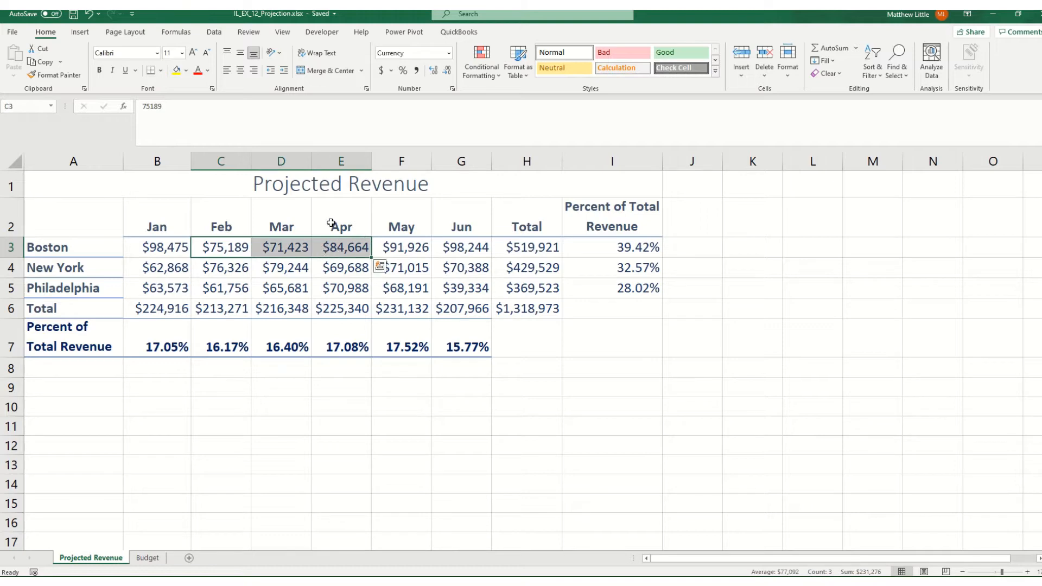
{"action": "left_click", "coordinate": [216, 36]}
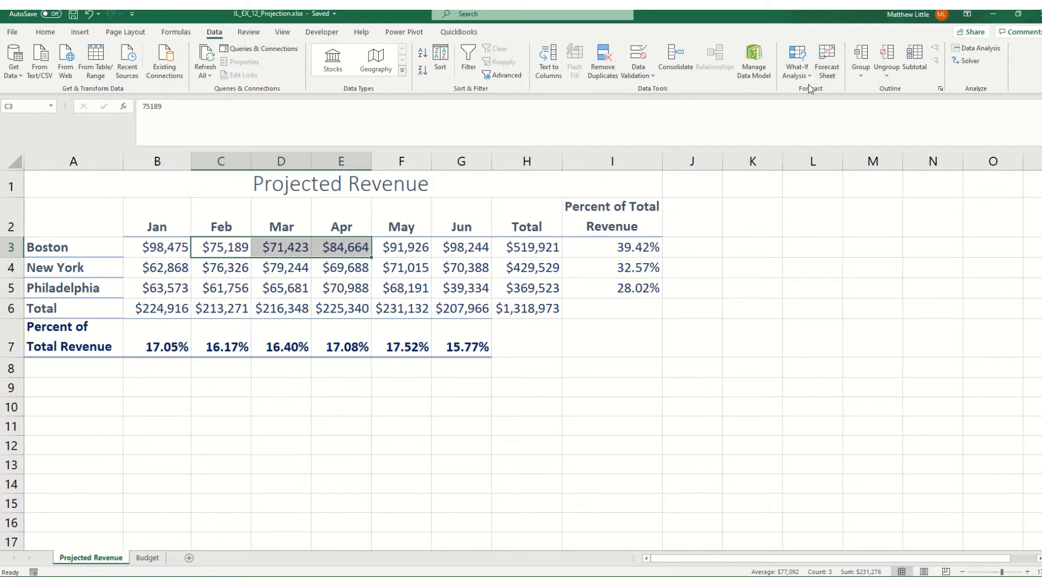
{"action": "left_click", "coordinate": [801, 56]}
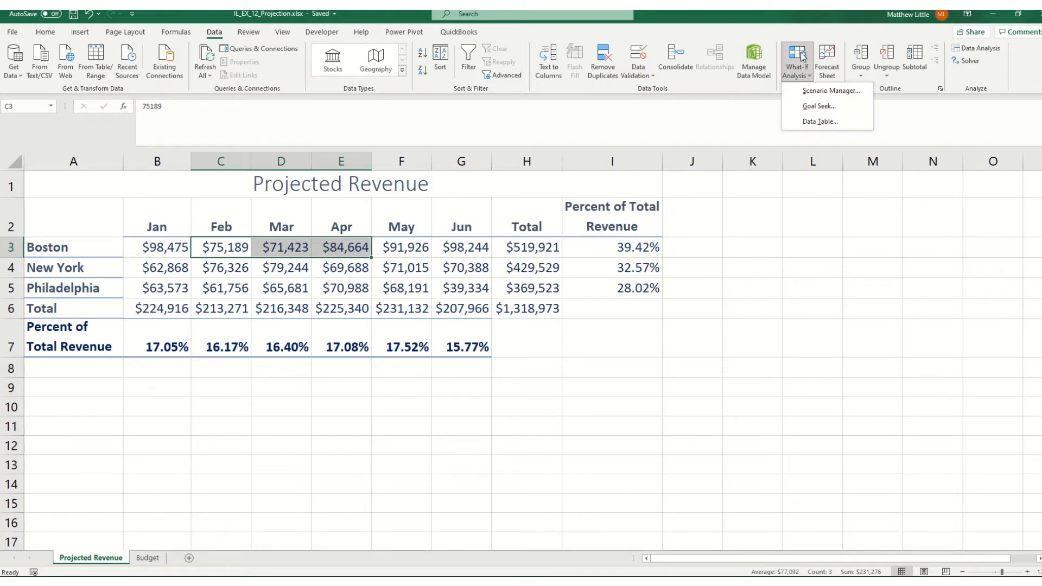
{"action": "left_click", "coordinate": [823, 94]}
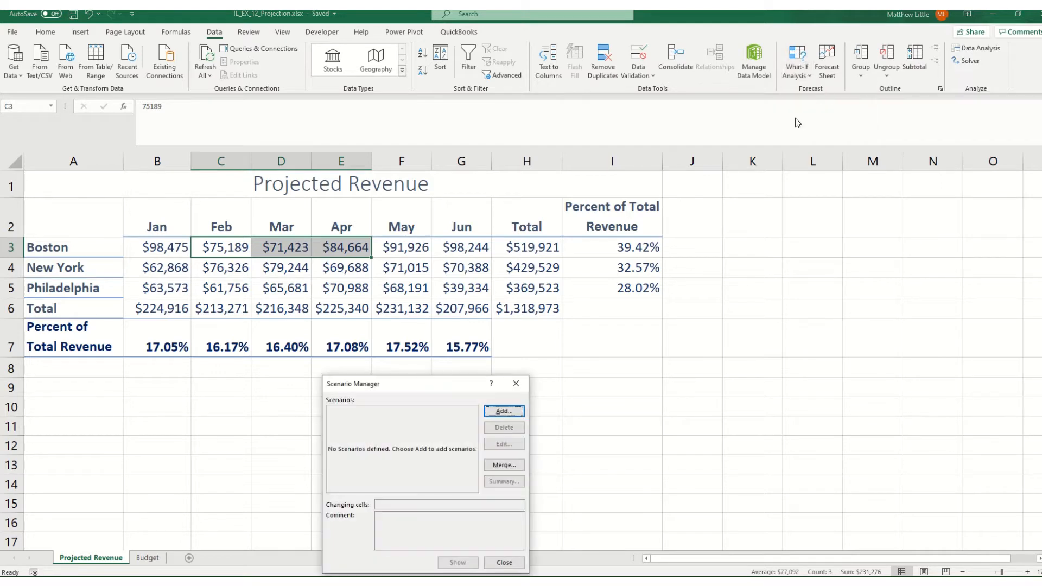
{"action": "left_click", "coordinate": [516, 410]}
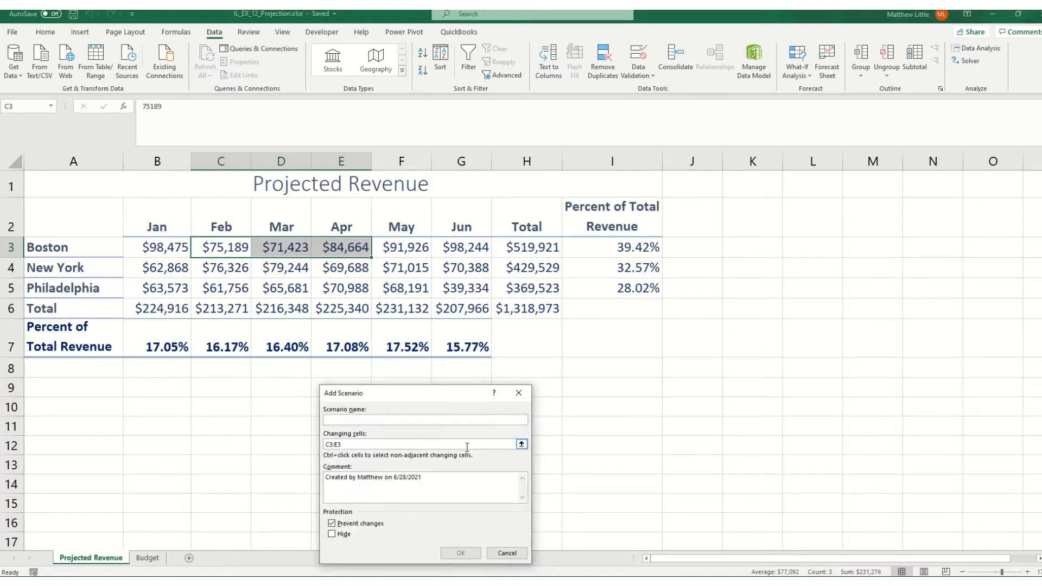
{"action": "type", "text": "Original Rvenue Fiue"}
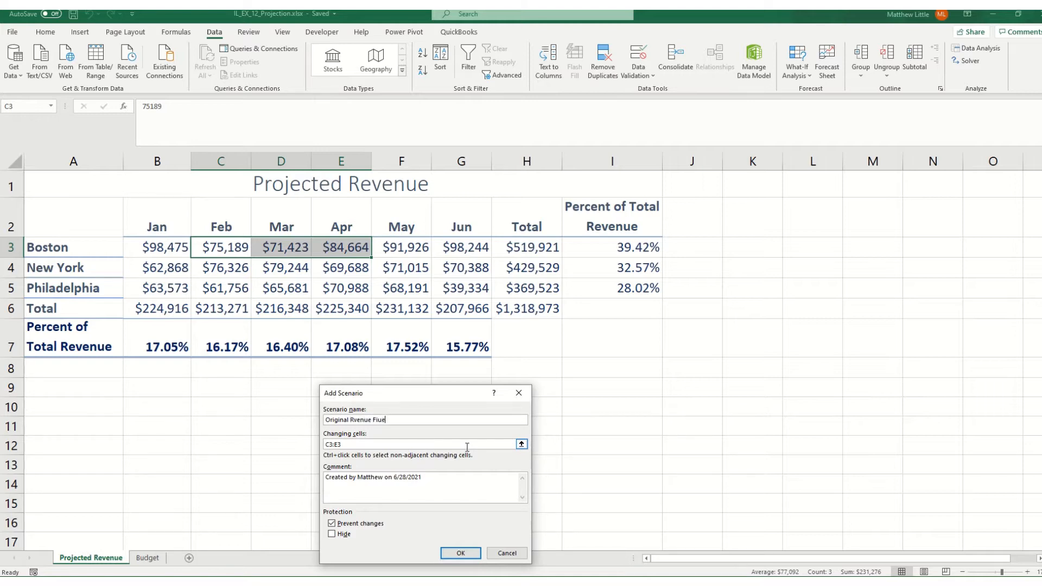
{"action": "type", "text": "gures"}
{"action": "left_click", "coordinate": [461, 553]}
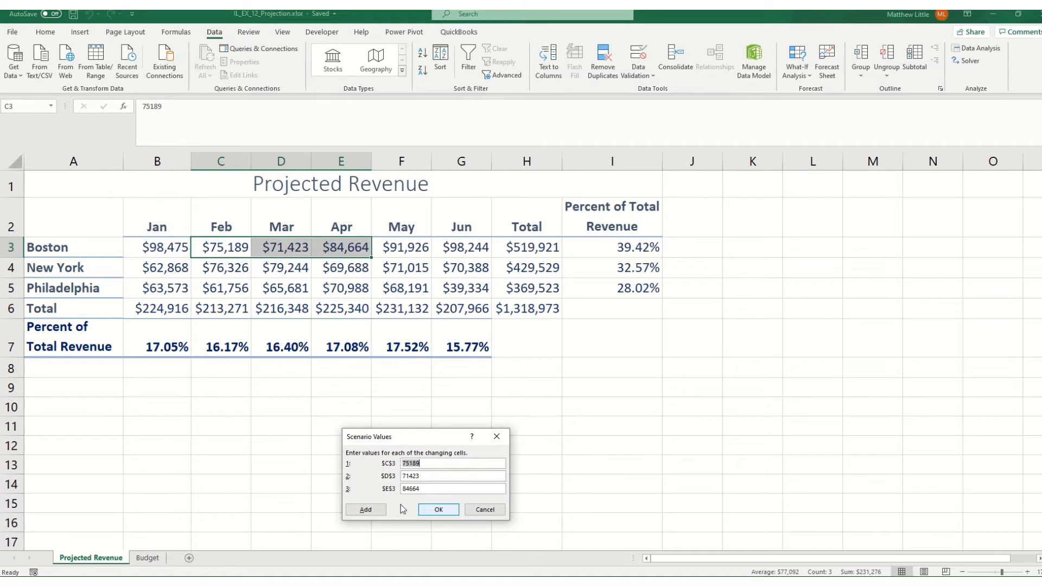
{"action": "left_click", "coordinate": [426, 510]}
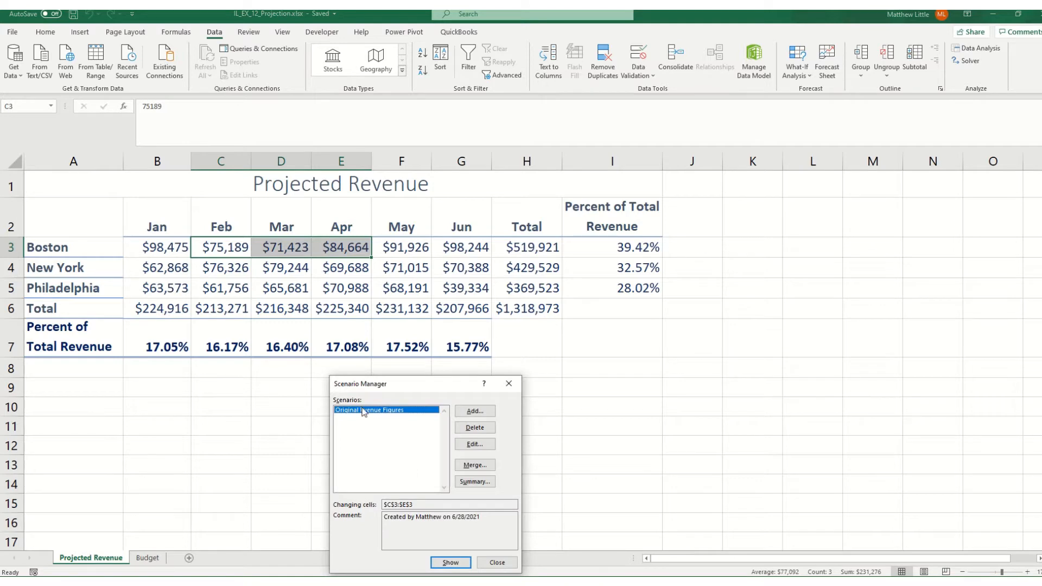
Add a second scenario named "Increase Feb, Mar, Apr by 4000" with changing cells C3:E3
{"action": "left_click", "coordinate": [464, 412]}
{"action": "type", "text": "Incre"}
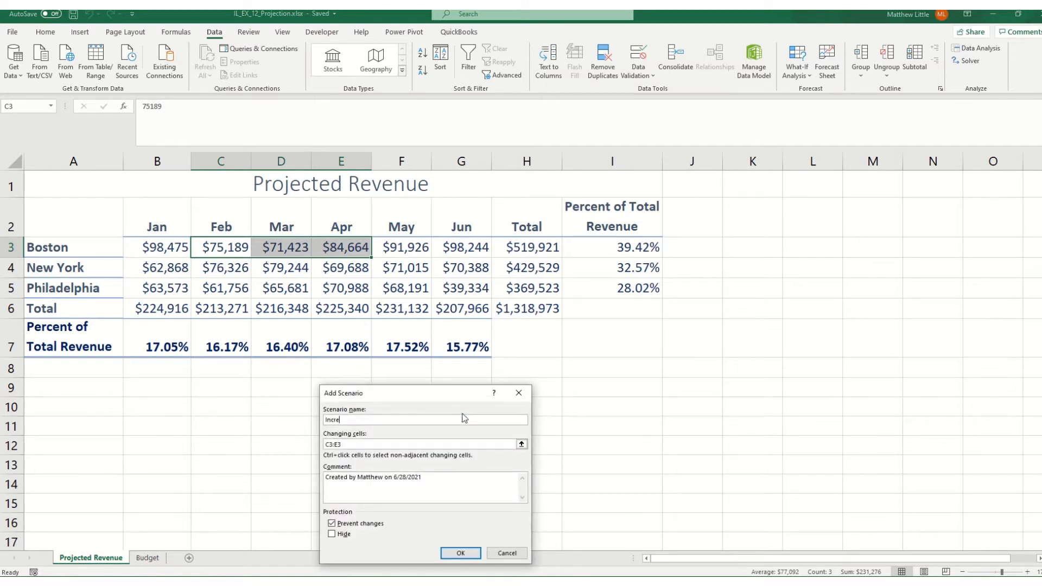
{"action": "type", "text": "ase Feb, MAR"}
{"action": "key", "text": "BackSpace"}
{"action": "key", "text": "BackSpace"}
{"action": "key", "text": "BackSpace"}
{"action": "type", "text": "Mar, Apr by 4000"}
{"action": "left_click", "coordinate": [451, 553]}
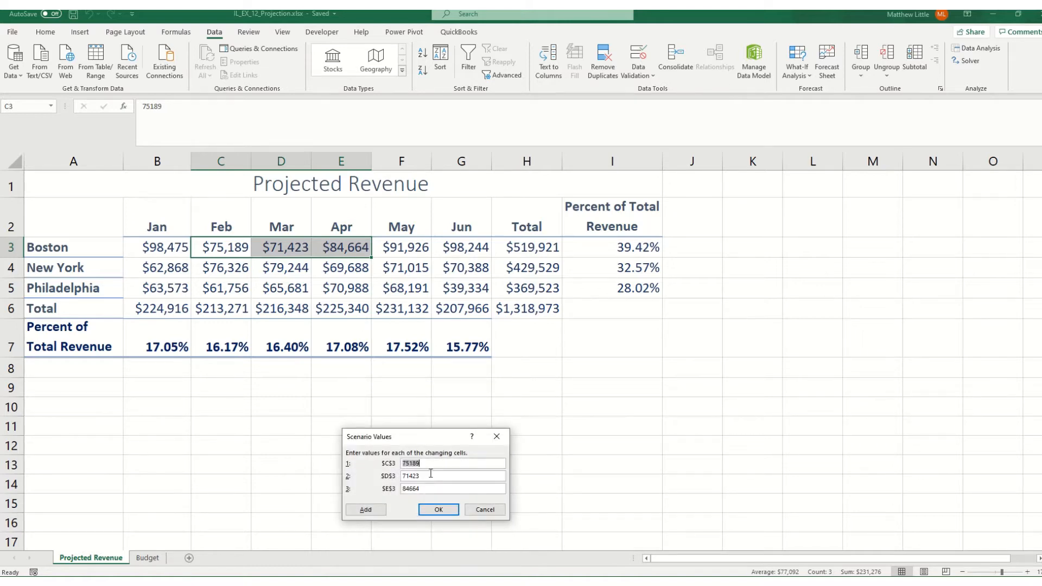
Set the scenario values to 79189 for C3, 75423 for D3 and 88664 for E3
{"action": "type", "text": "79189"}
{"action": "key", "text": "Tab"}
{"action": "type", "text": "75423"}
{"action": "key", "text": "Tab"}
{"action": "type", "text": "88664"}
Add a third scenario named "Increase Feb, Mar, Apr by 10000" with changing cells C3:E3
{"action": "left_click", "coordinate": [371, 511]}
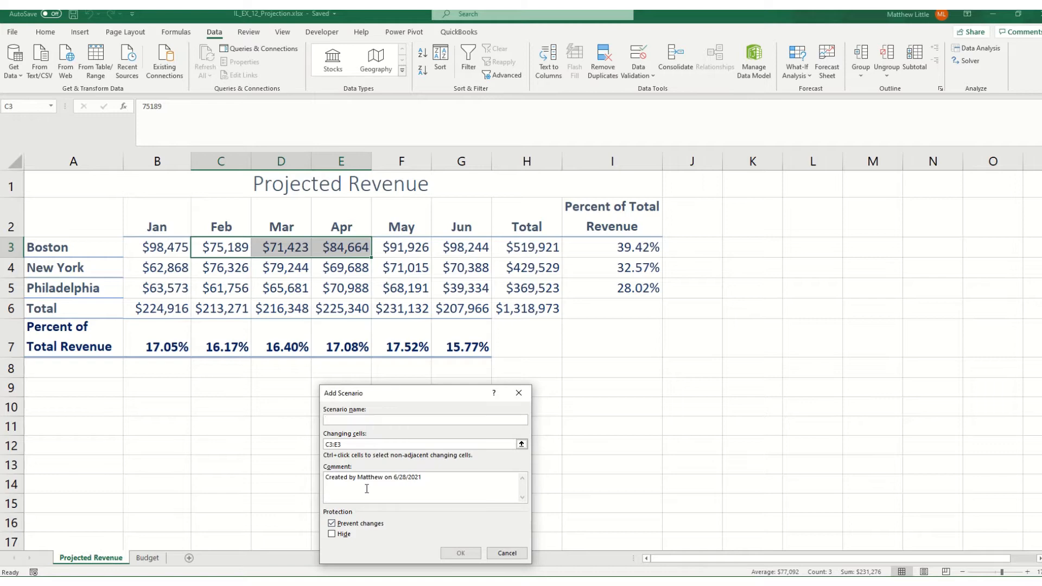
{"action": "type", "text": "Fe"}
{"action": "key", "text": "BackSpace"}
{"action": "key", "text": "BackSpace"}
{"action": "type", "text": "Increase Feb, Mar, Apr by 10000"}
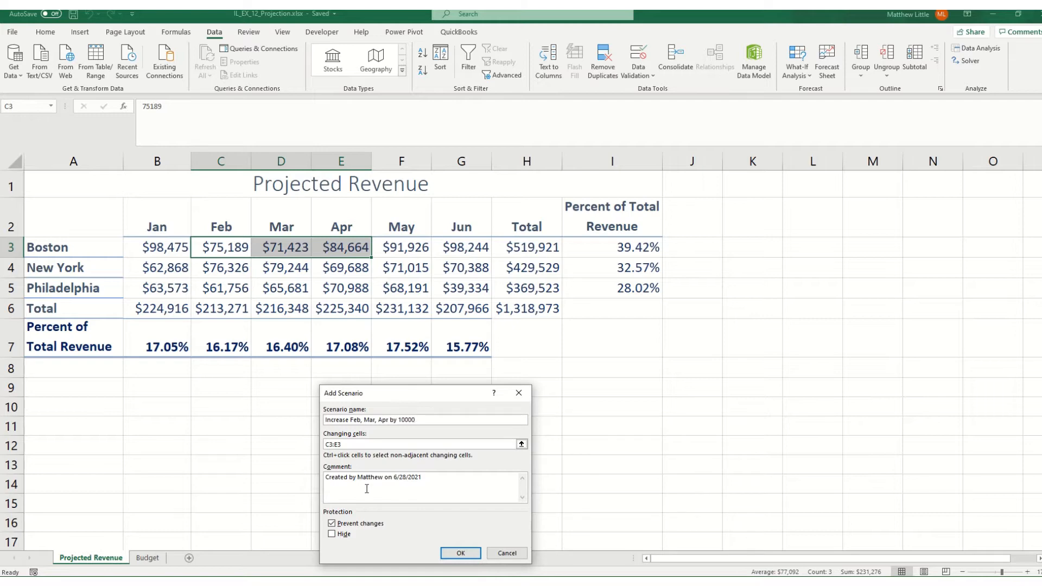
{"action": "left_click", "coordinate": [332, 445]}
{"action": "left_click", "coordinate": [450, 554]}
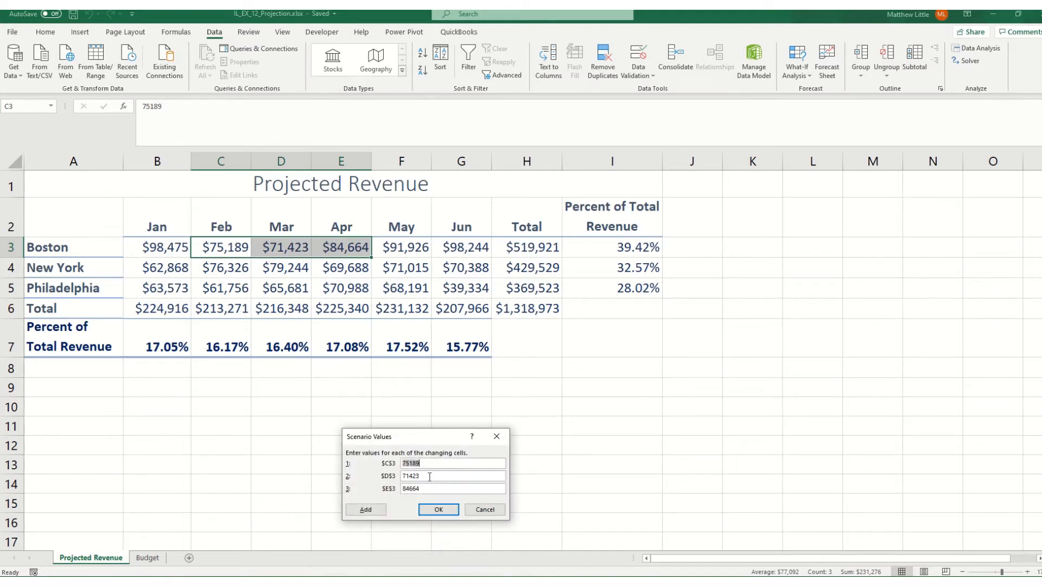
Set the scenario values to 85189 for C3, 81423 for D3 and 94664 for E3
{"action": "type", "text": "851"}
{"action": "key", "text": "Tab"}
{"action": "type", "text": "8"}
{"action": "key", "text": "Tab"}
{"action": "type", "text": "94664"}
{"action": "left_click", "coordinate": [439, 510]}
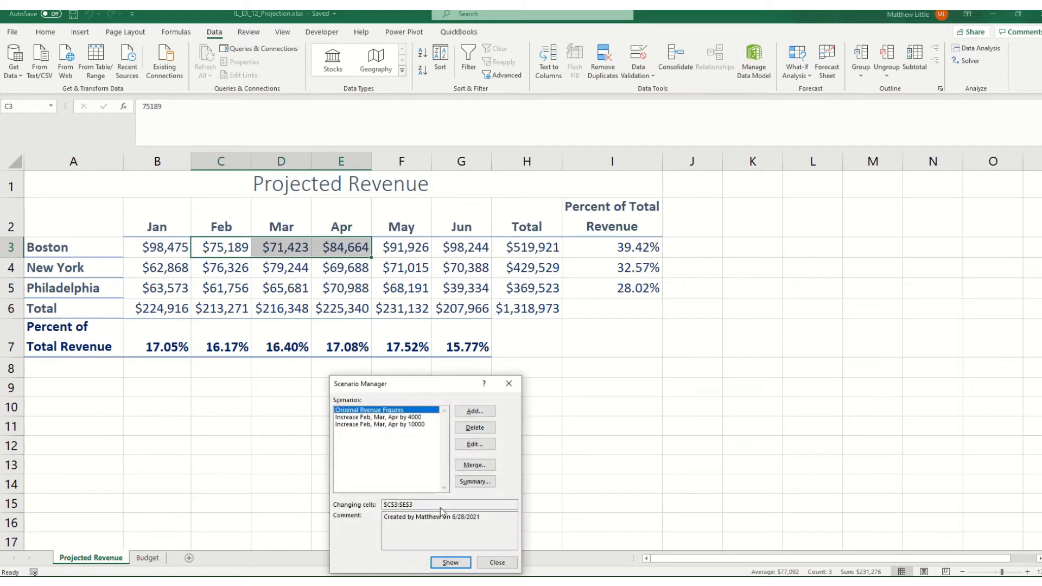
Show the 10000 increase, the 4000 increase and the original figures scenarios in turn on the worksheet, ending with the original figures
{"action": "left_click_drag", "start_coordinate": [381, 391], "coordinate": [479, 369]}
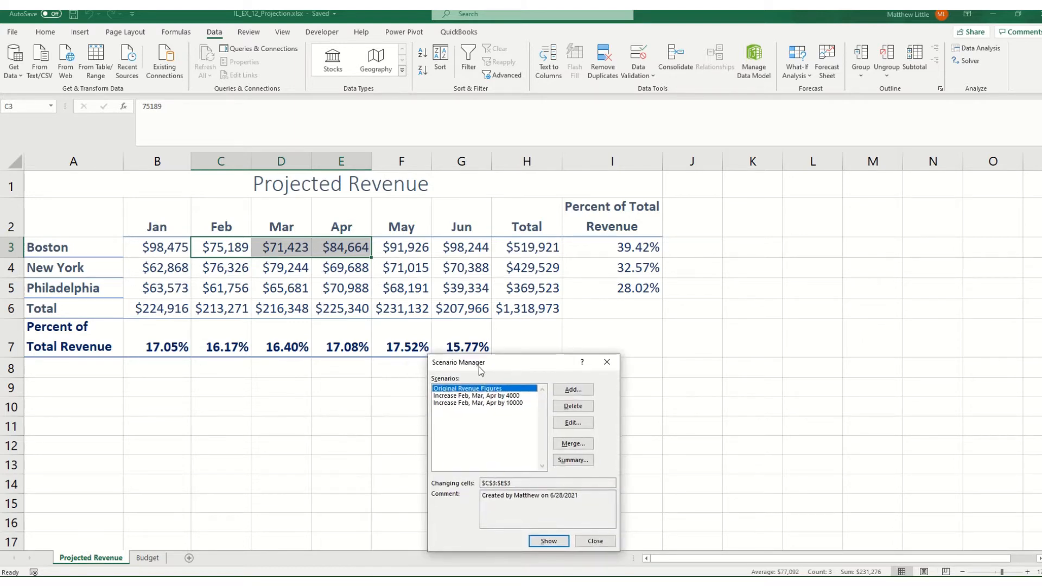
{"action": "left_click", "coordinate": [493, 405]}
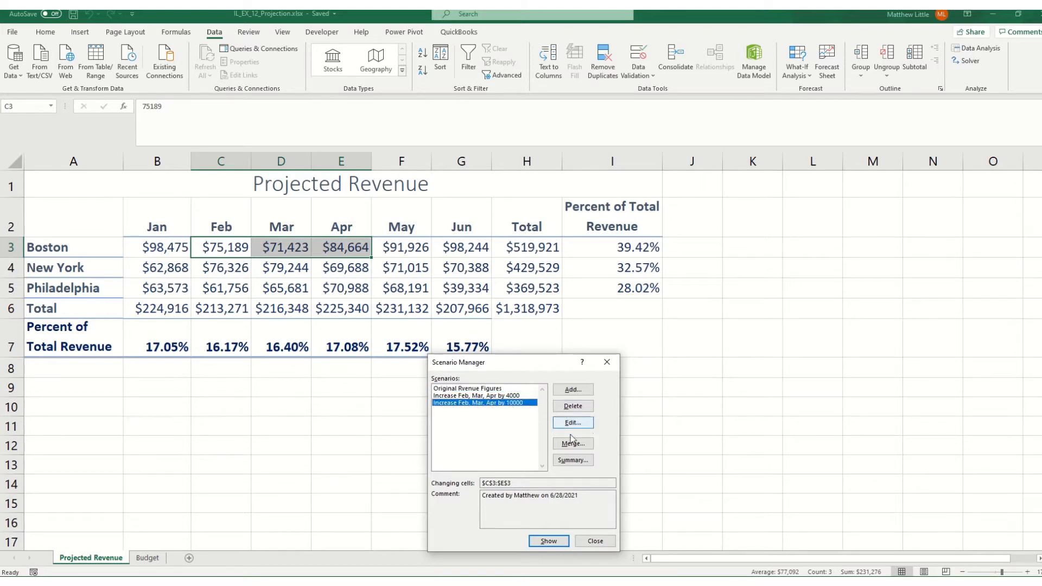
{"action": "left_click", "coordinate": [549, 542]}
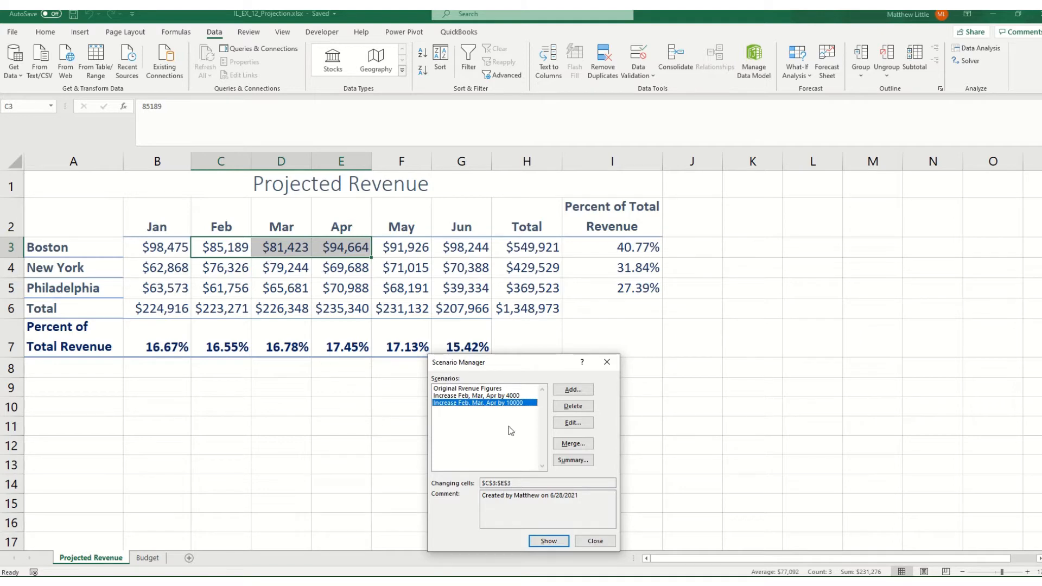
{"action": "left_click", "coordinate": [508, 397]}
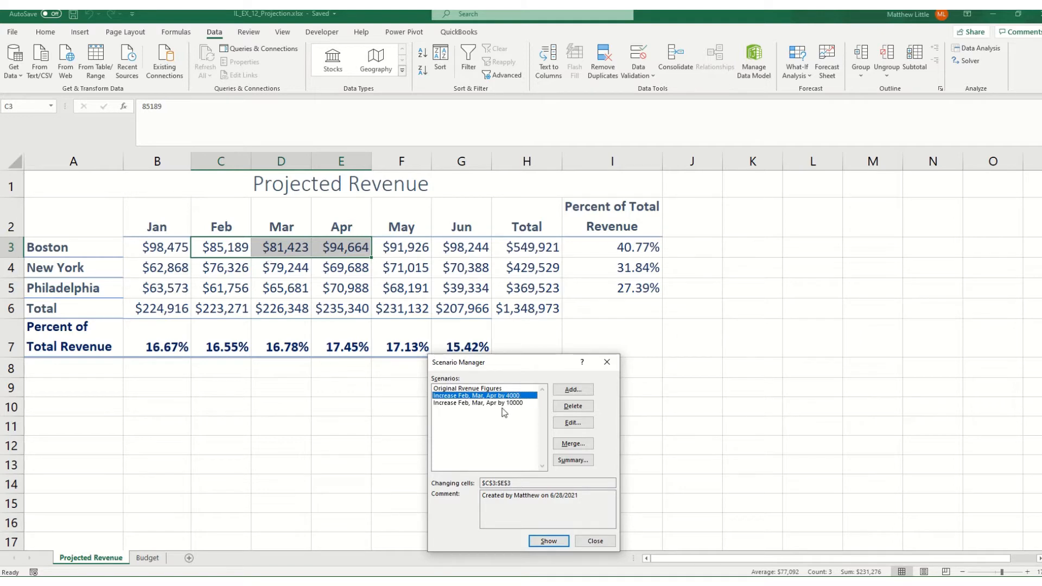
{"action": "left_click", "coordinate": [540, 542]}
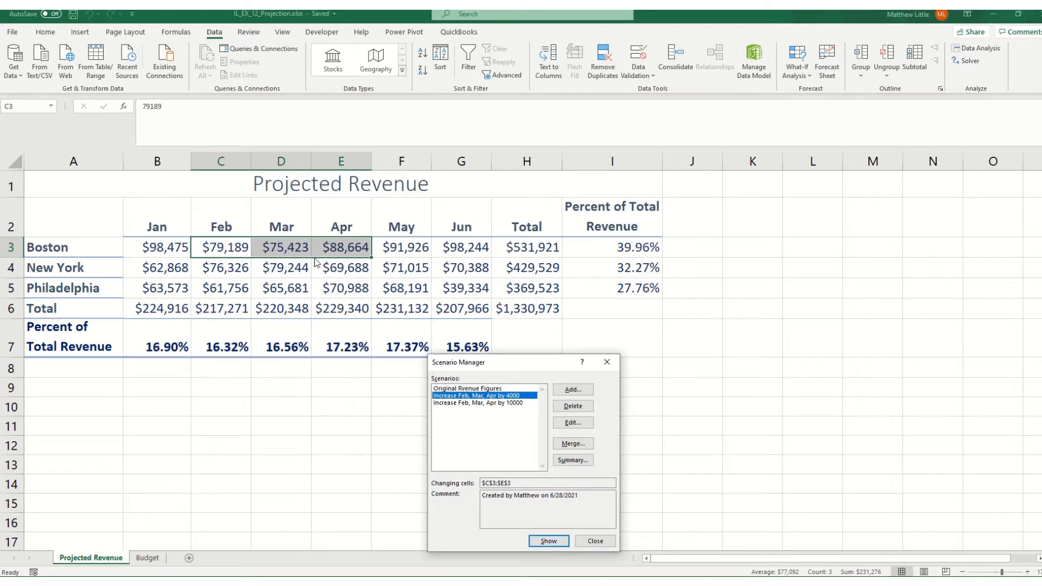
{"action": "left_click", "coordinate": [491, 389]}
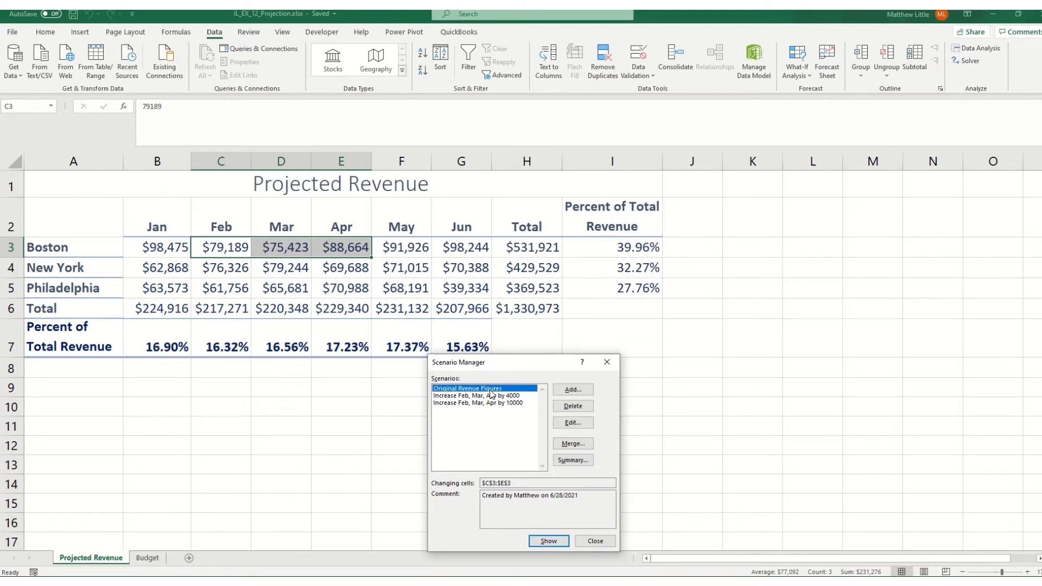
{"action": "left_click", "coordinate": [548, 541]}
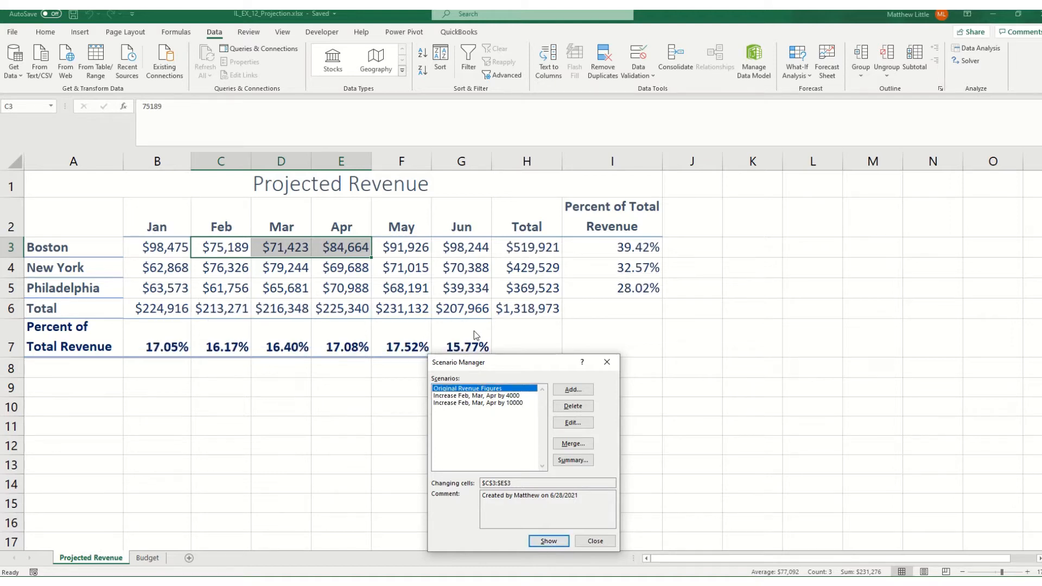
{"action": "left_click", "coordinate": [593, 542]}
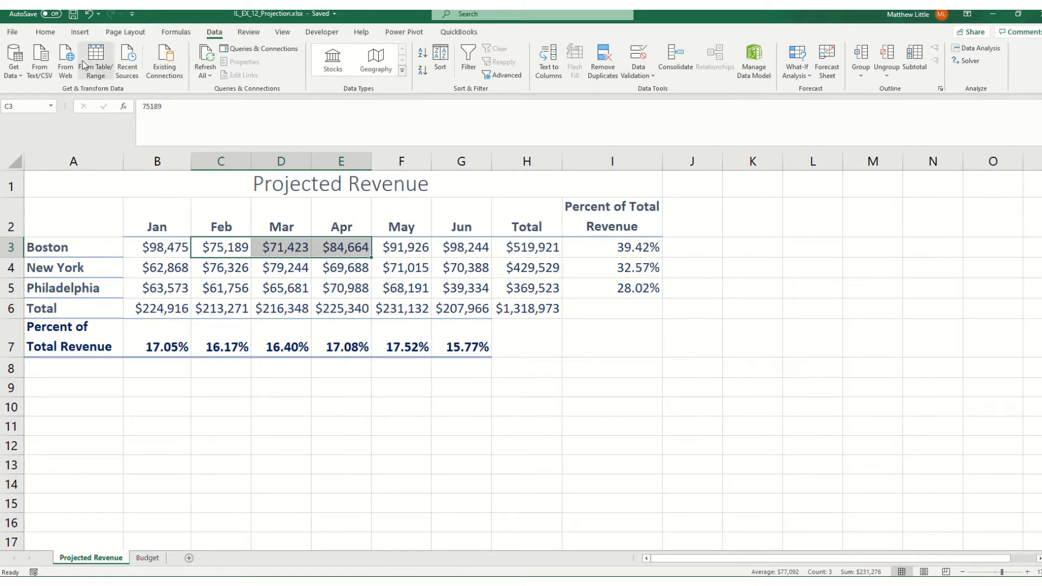
Create names for the Boston values from the top row of B2:I3 and review them in the Name Manager
{"action": "left_click", "coordinate": [197, 269]}
{"action": "left_click_drag", "start_coordinate": [166, 228], "coordinate": [594, 254]}
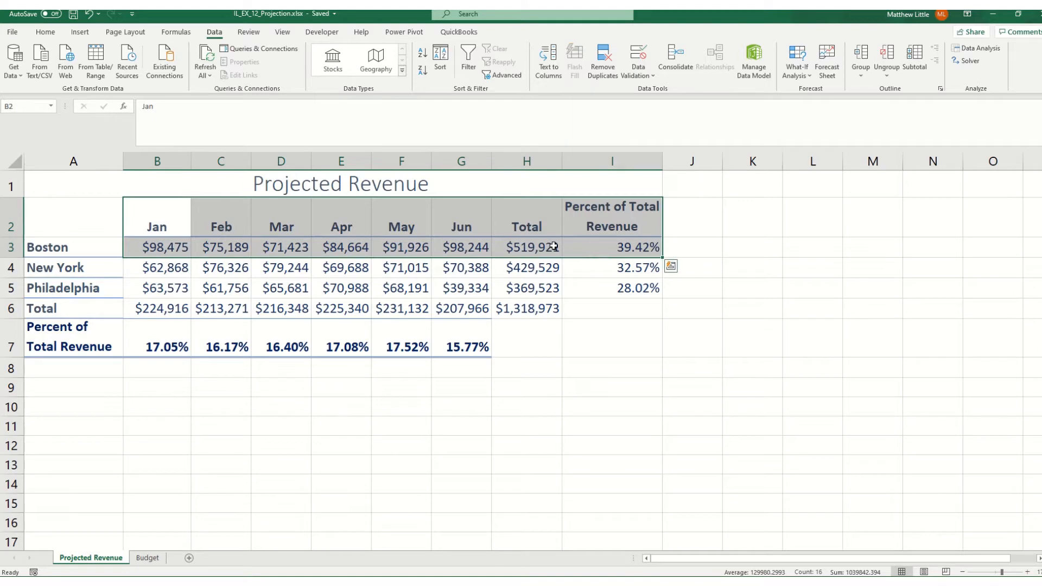
{"action": "left_click", "coordinate": [175, 32]}
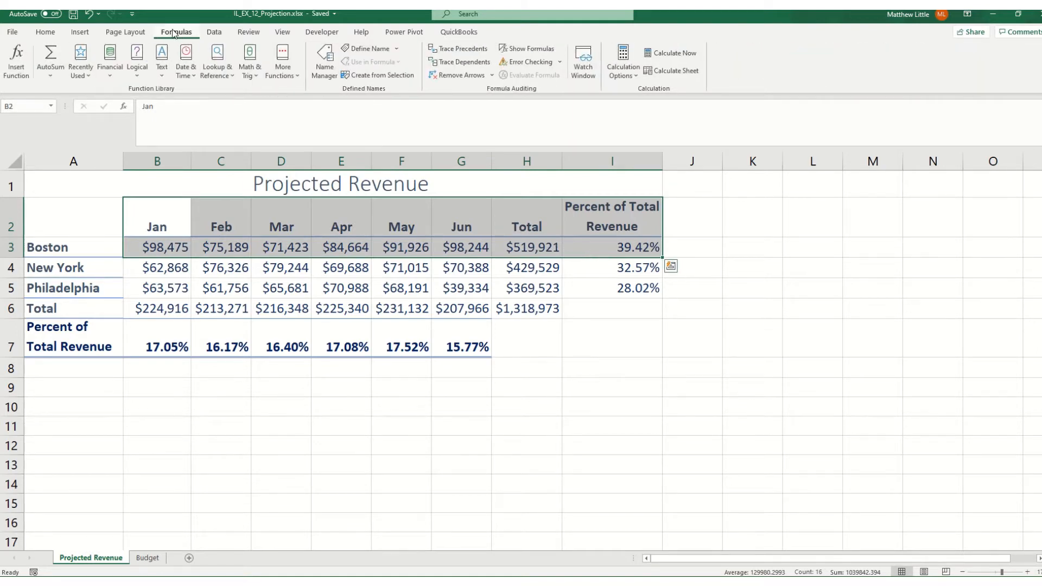
{"action": "left_click", "coordinate": [389, 76]}
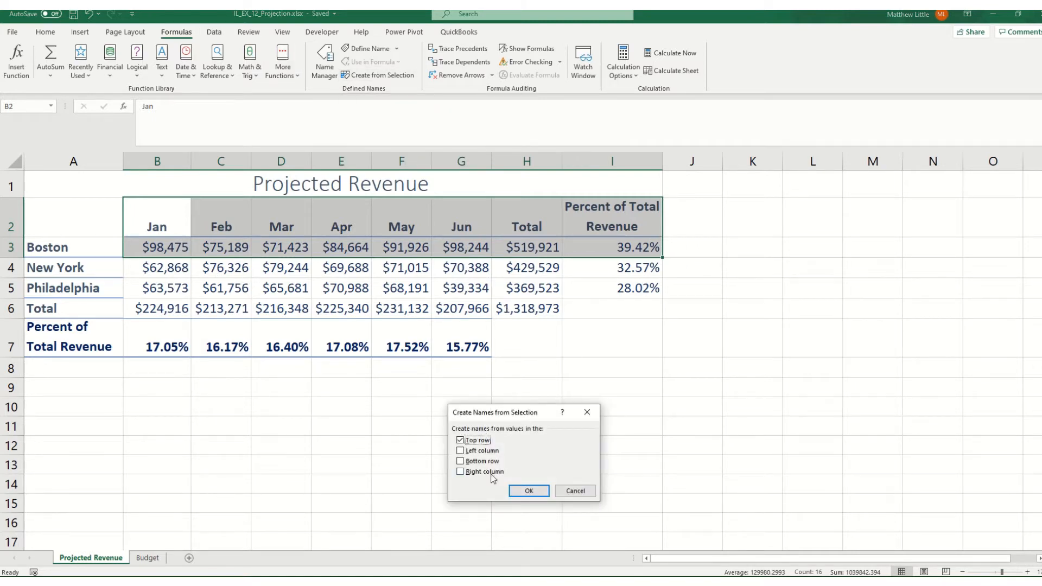
{"action": "left_click", "coordinate": [541, 492]}
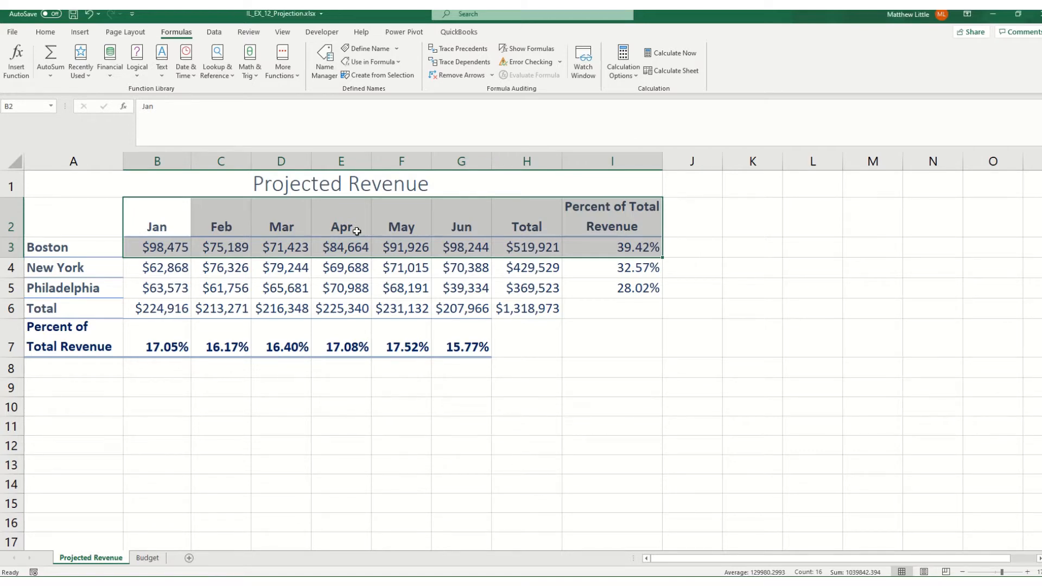
{"action": "left_click", "coordinate": [322, 69]}
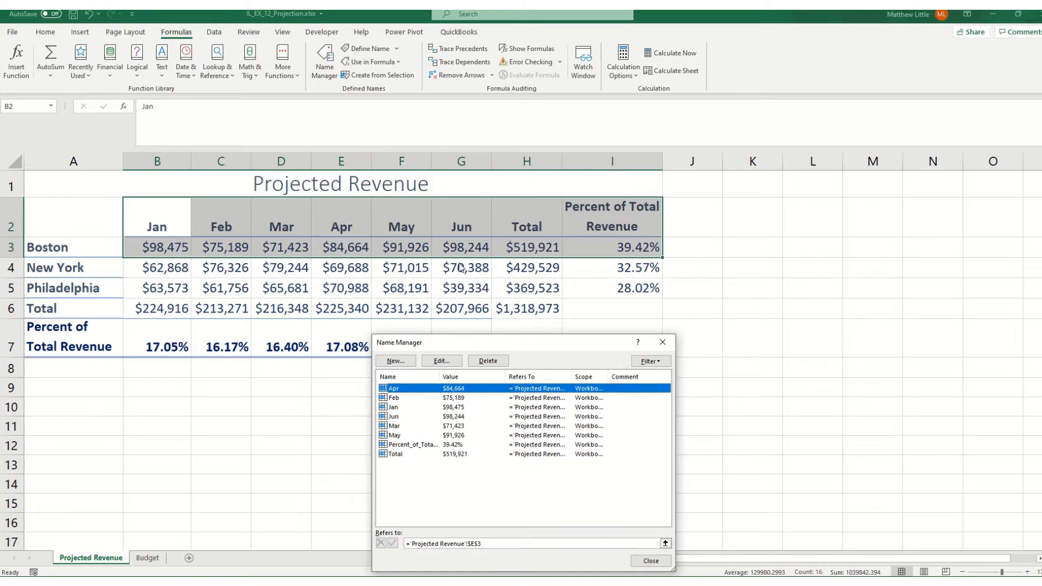
{"action": "left_click", "coordinate": [651, 560]}
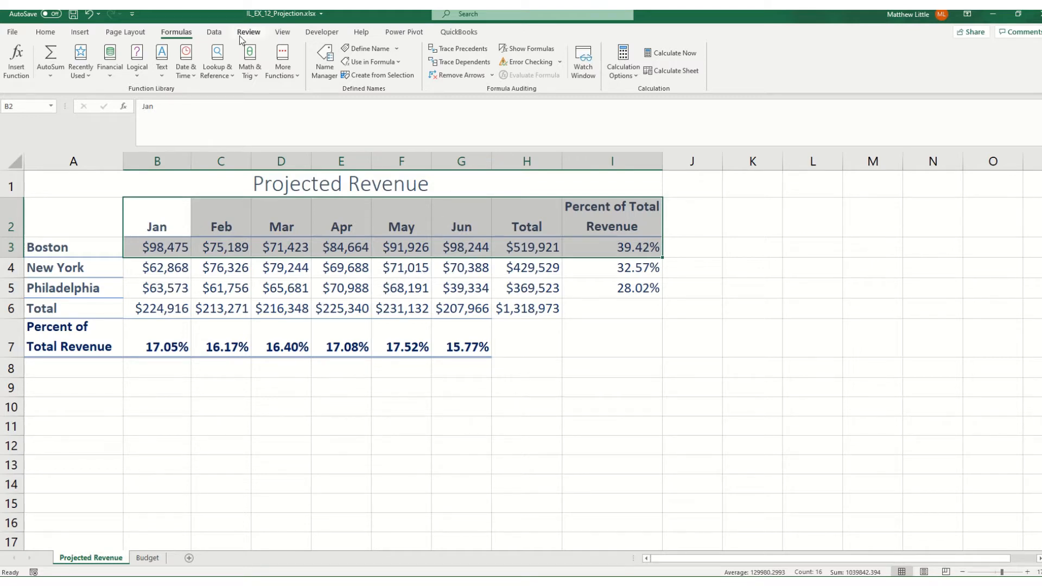
Create a scenario summary report of the Boston scenarios with H3, I3 and H6 as result cells
{"action": "left_click", "coordinate": [216, 33]}
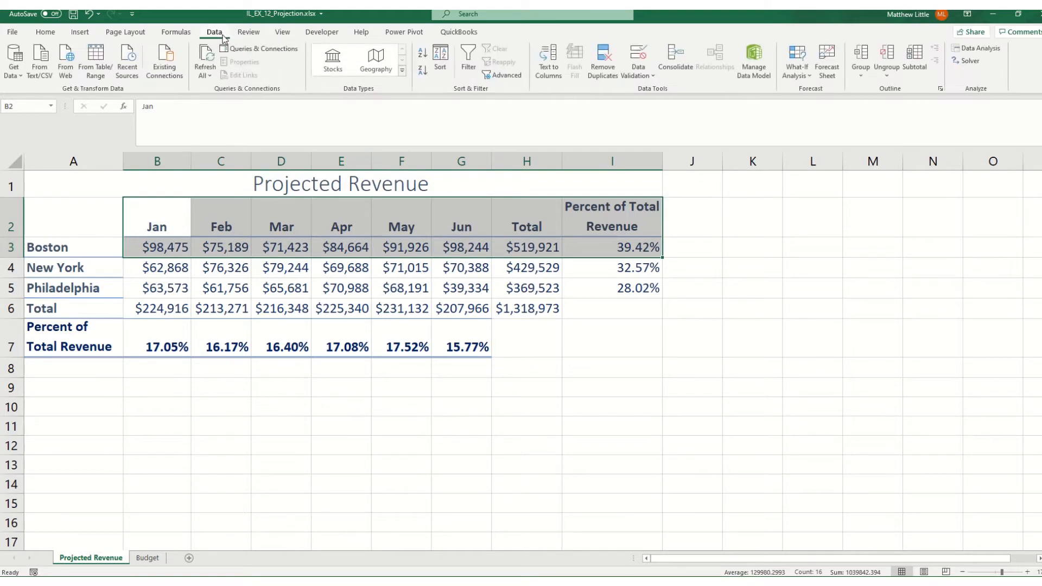
{"action": "left_click", "coordinate": [802, 77]}
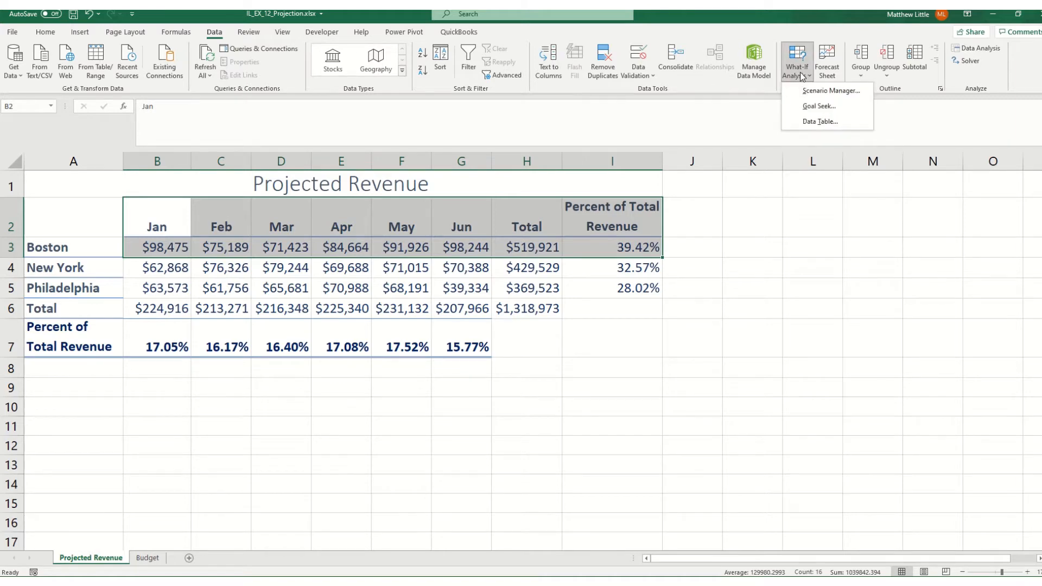
{"action": "left_click", "coordinate": [827, 93]}
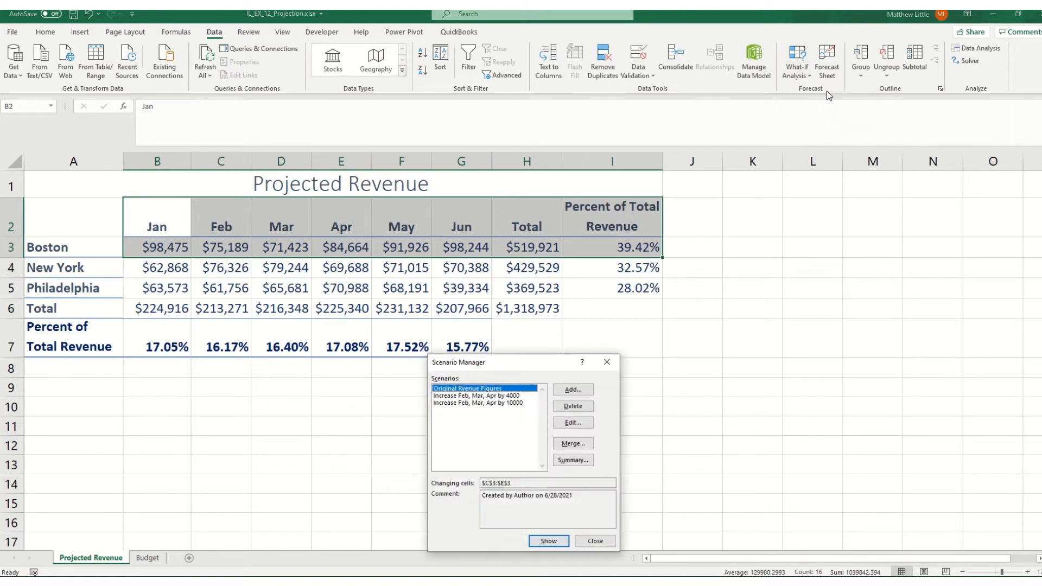
{"action": "left_click", "coordinate": [578, 464]}
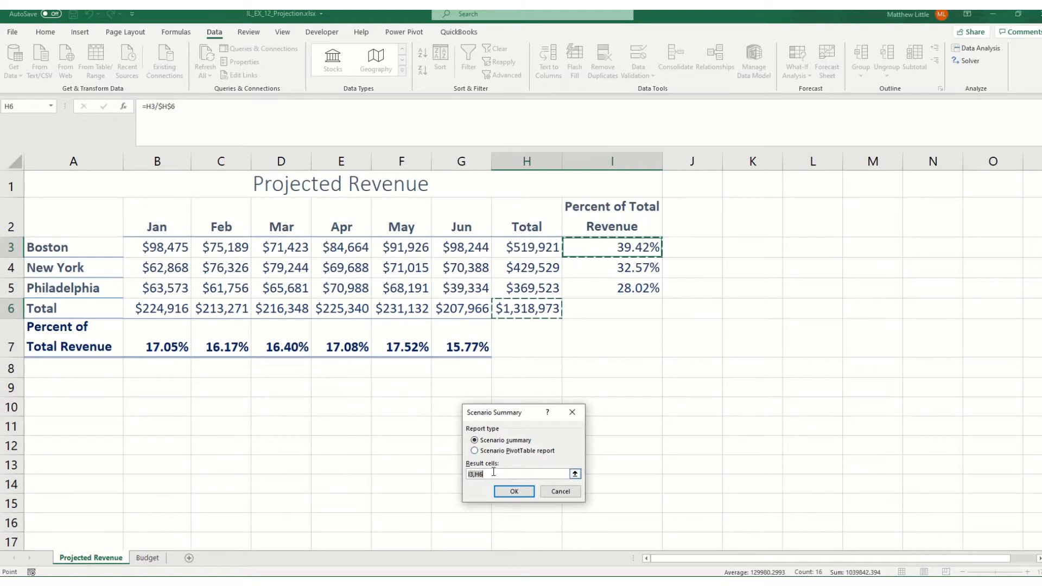
{"action": "left_click", "coordinate": [532, 249]}
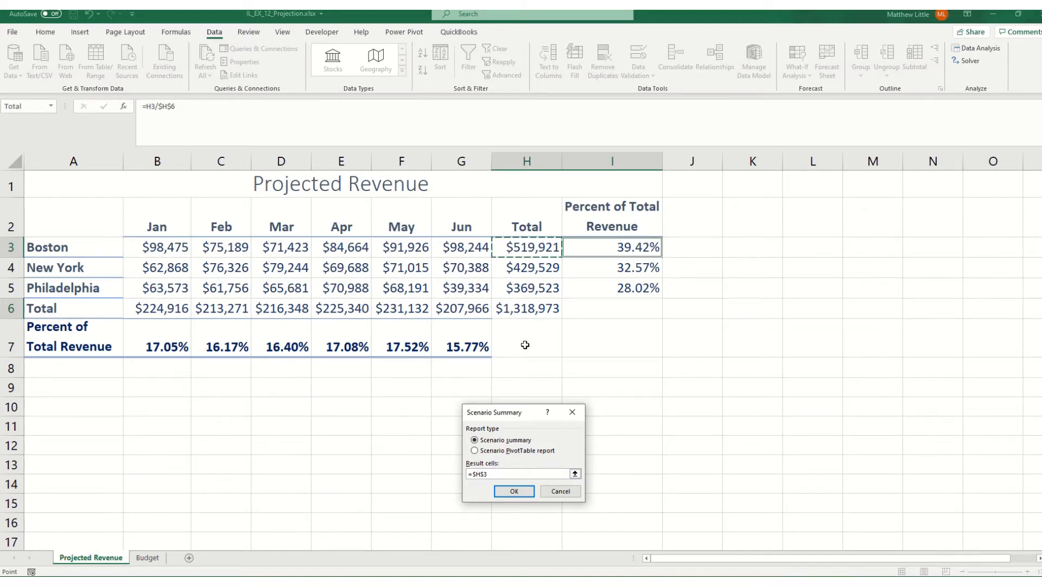
{"action": "type", "text": ","}
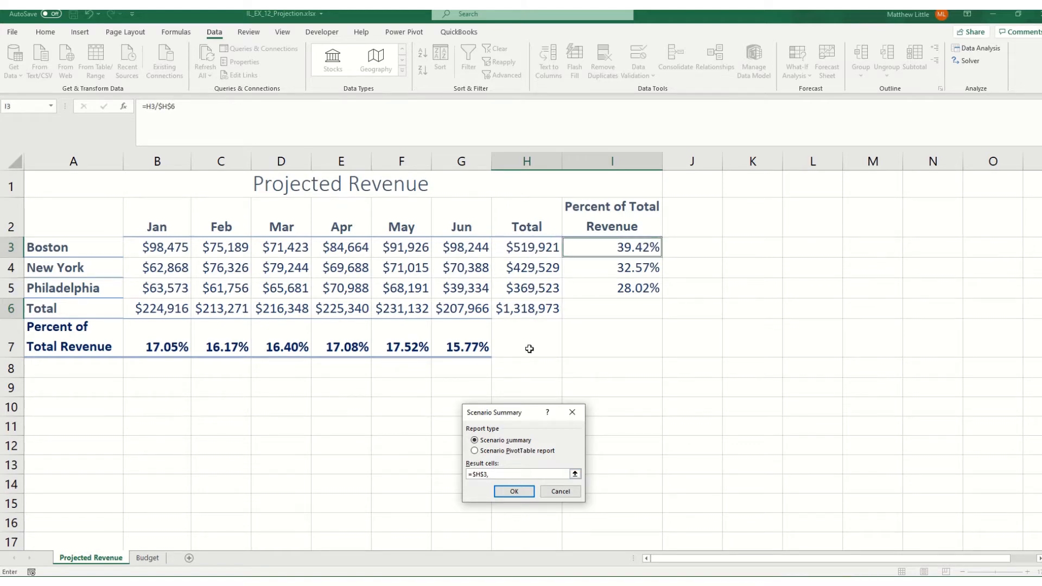
{"action": "left_click", "coordinate": [605, 250]}
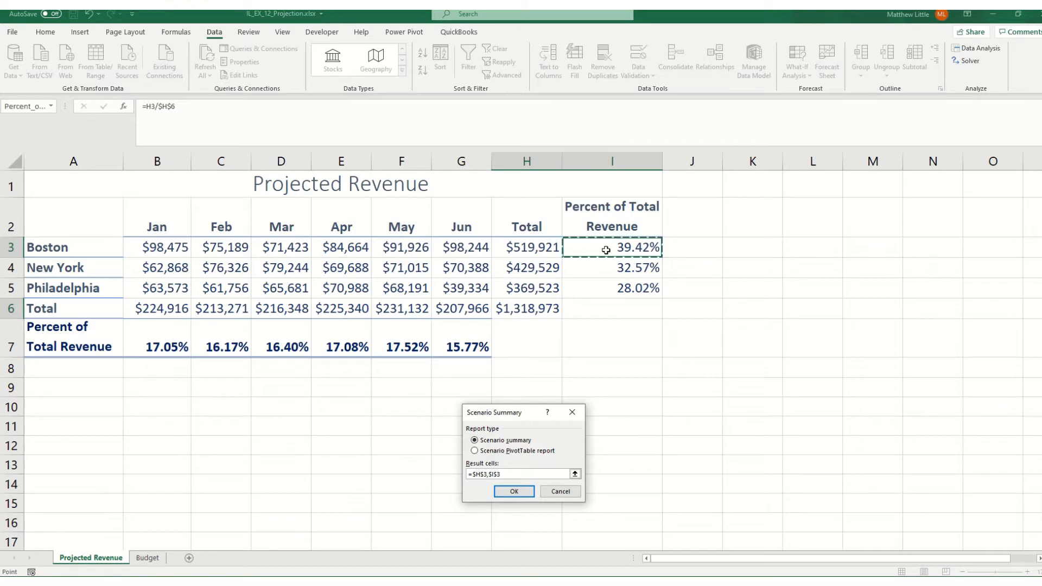
{"action": "type", "text": ","}
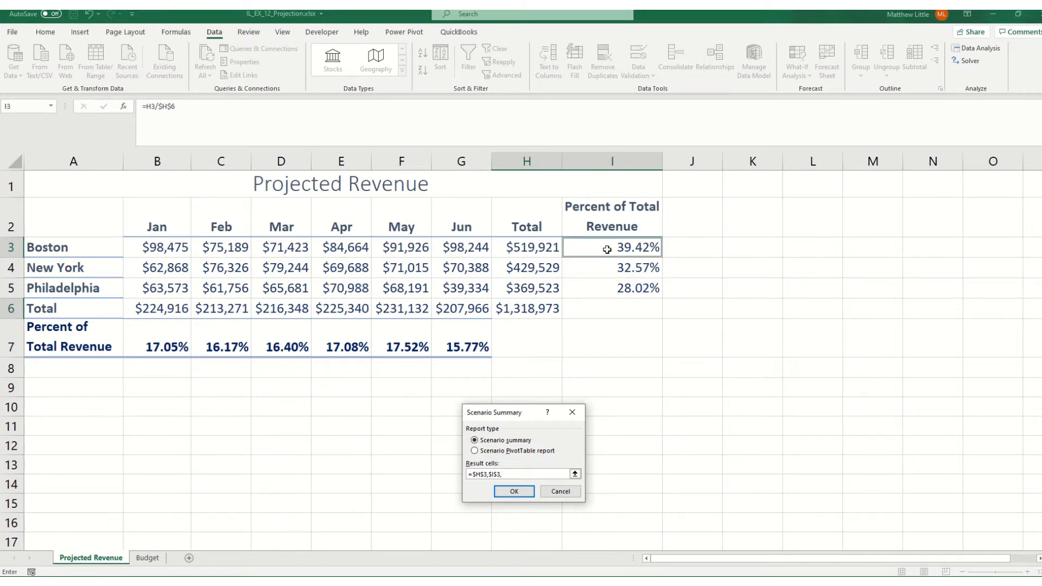
{"action": "left_click", "coordinate": [532, 314]}
{"action": "left_click", "coordinate": [504, 495]}
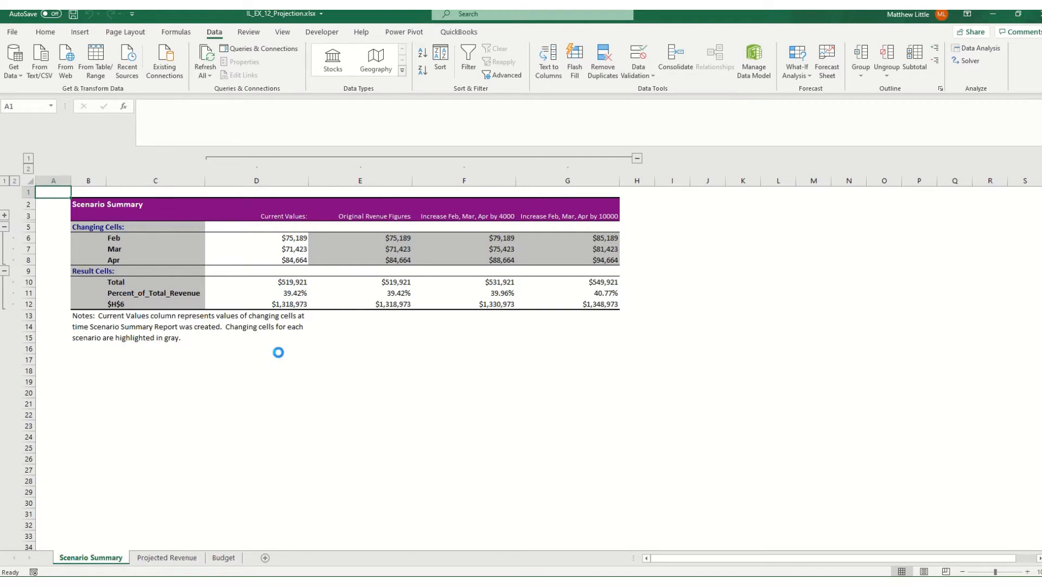
Delete the Current Values column D from the scenario summary and clear the notes in B13:B15
{"action": "scroll", "coordinate": [278, 351], "scroll_direction": "up", "scroll_amount": 2, "text": "ctrl"}
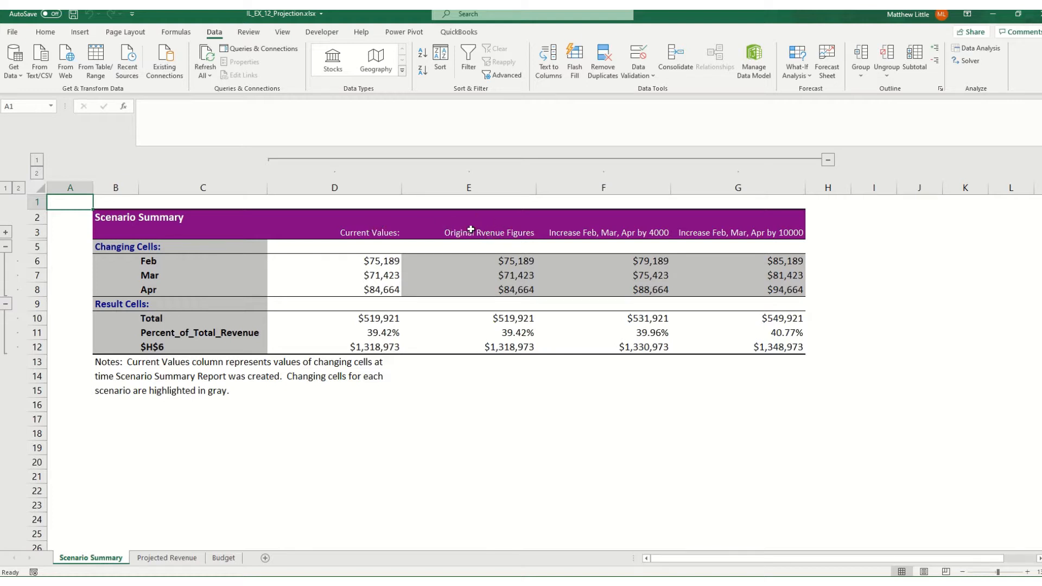
{"action": "right_click", "coordinate": [363, 188]}
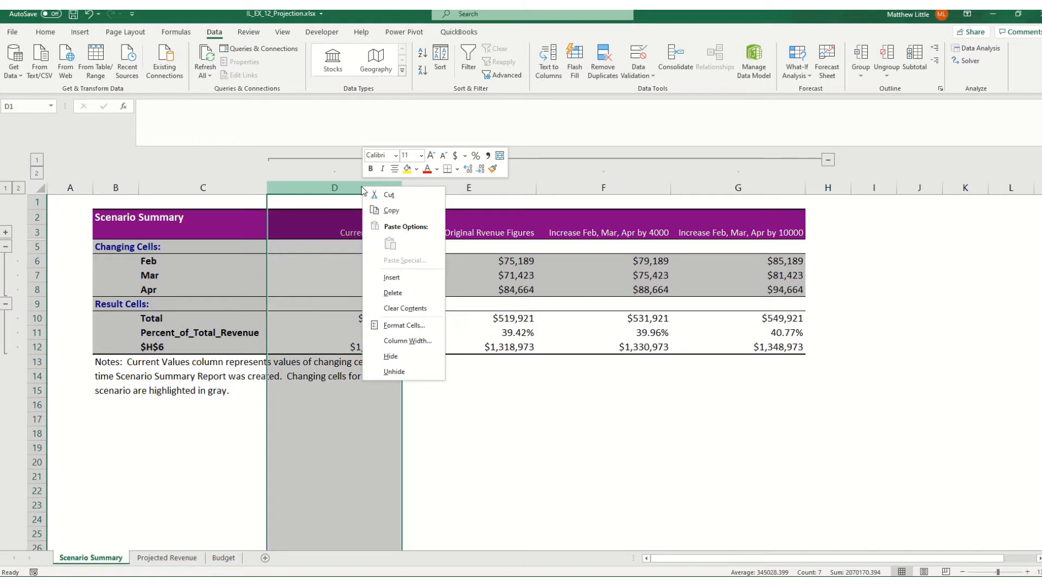
{"action": "left_click", "coordinate": [393, 293]}
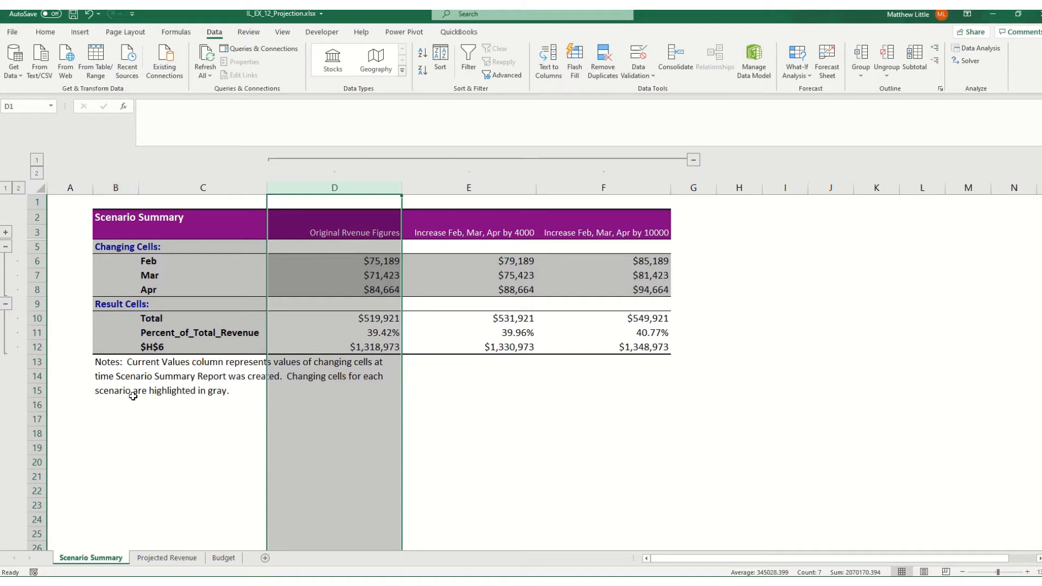
{"action": "left_click_drag", "start_coordinate": [115, 361], "coordinate": [113, 392]}
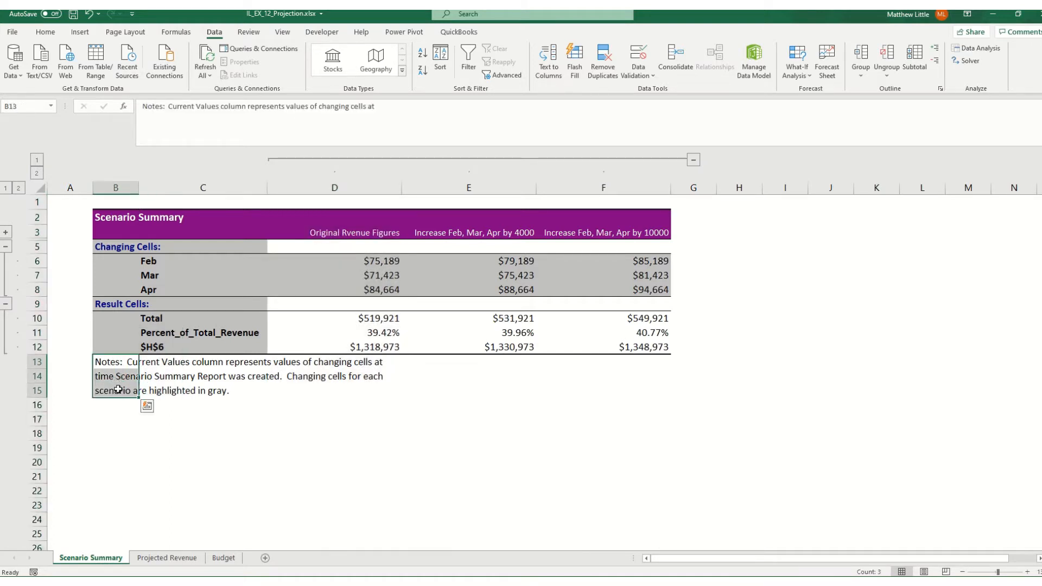
{"action": "key", "text": "Delete"}
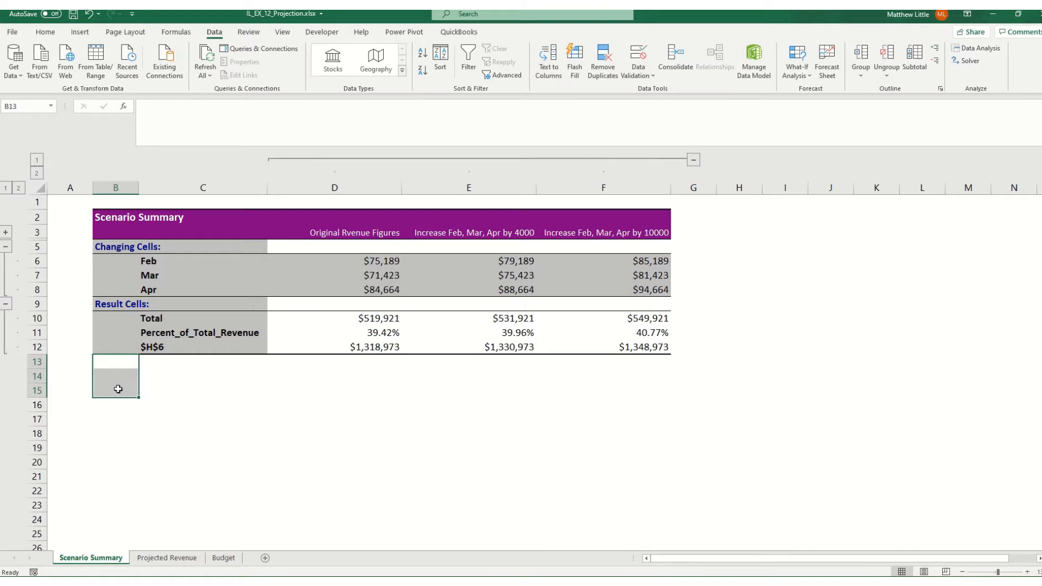
Extend the report title in B2 to read "Scenario Summary for Boston Revenue"
{"action": "left_click", "coordinate": [106, 218]}
{"action": "left_click", "coordinate": [215, 116]}
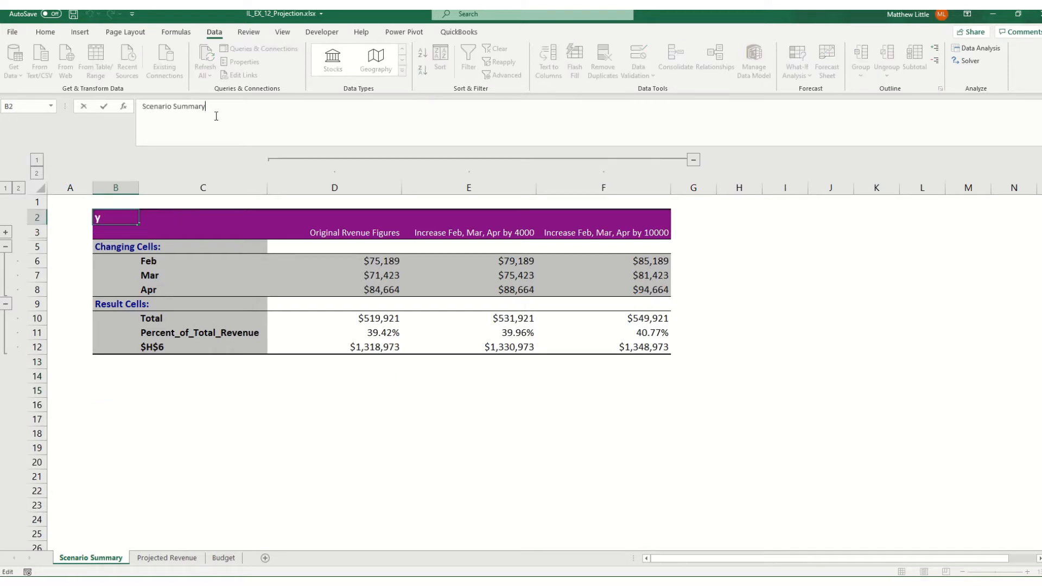
{"action": "type", "text": "for Boston Revenue"}
{"action": "key", "text": "Return"}
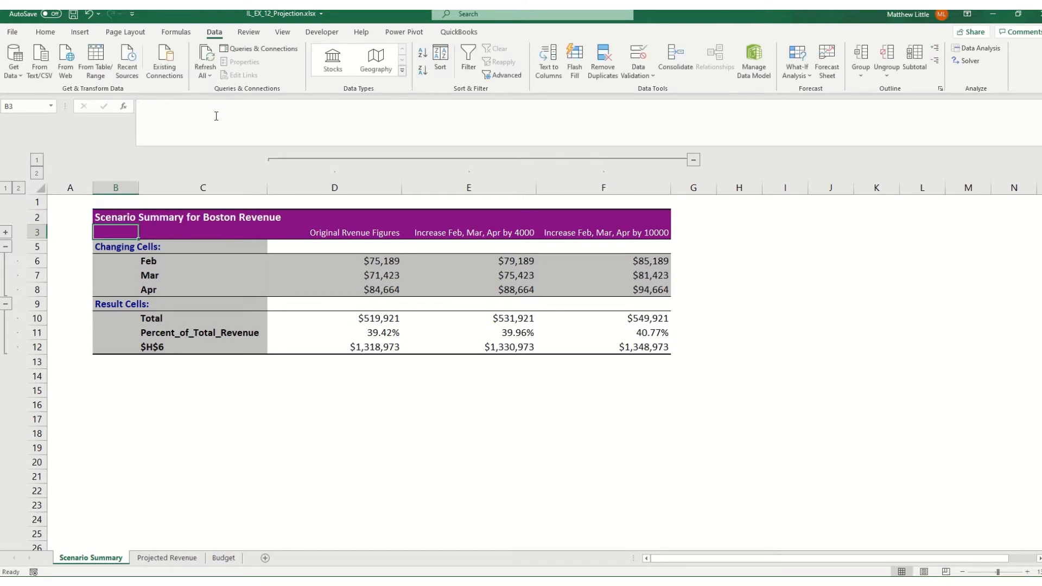
Change the first result cell label in C10 to "Total Boston Revenue"
{"action": "left_click", "coordinate": [159, 318]}
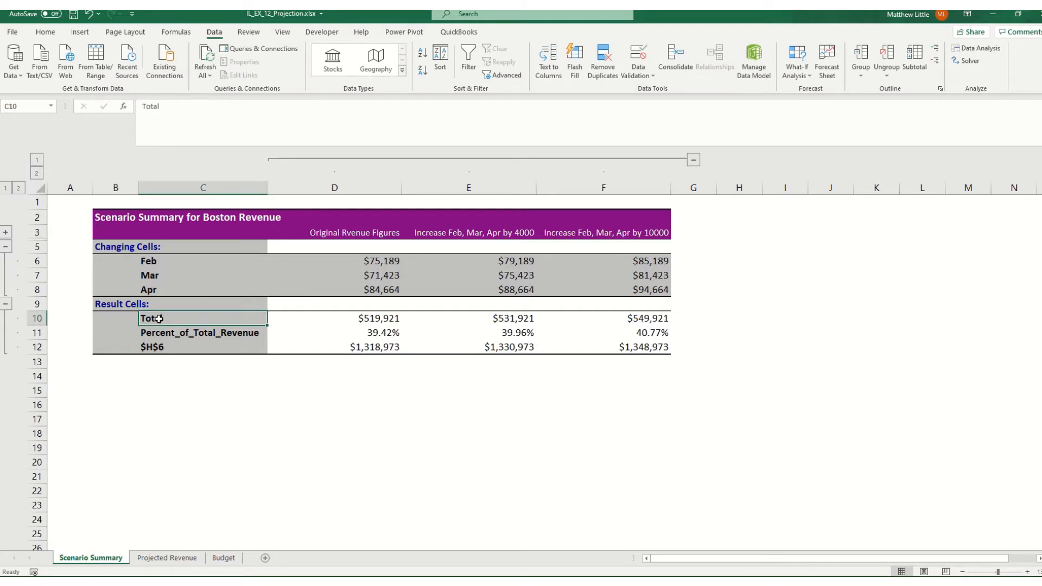
{"action": "key", "text": "F2"}
{"action": "type", "text": "B"}
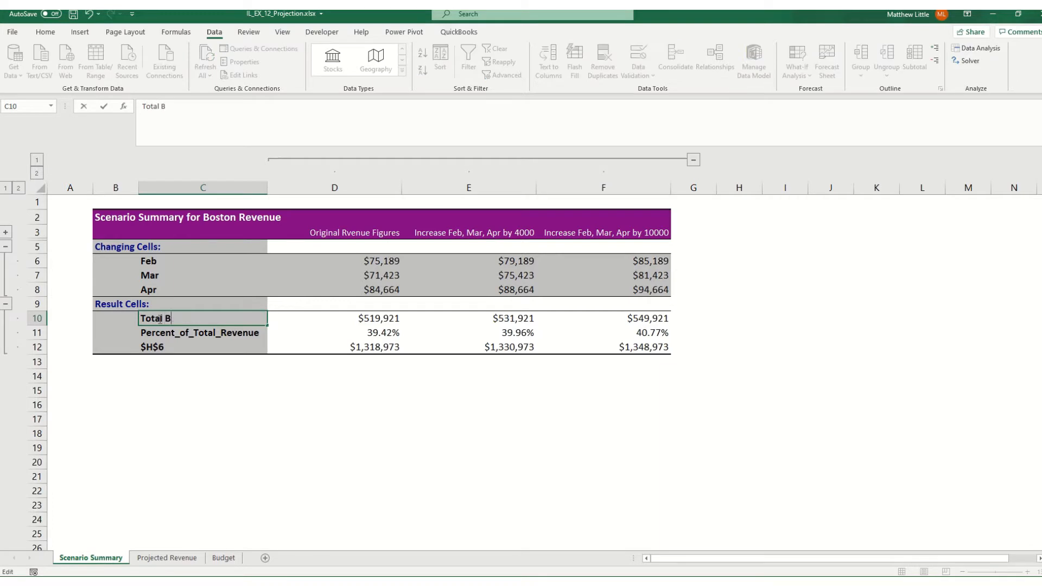
{"action": "type", "text": "oston Revenue"}
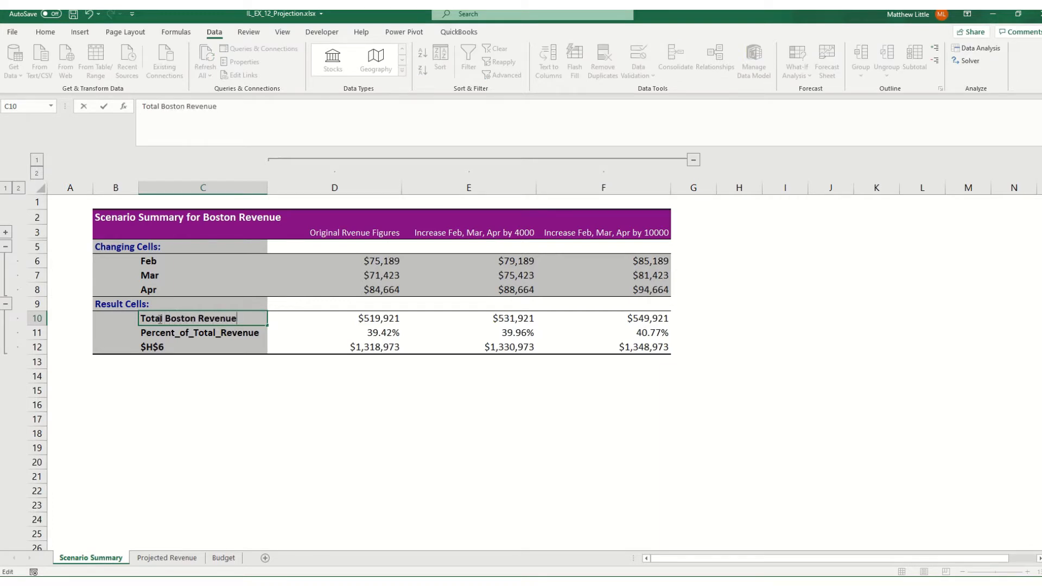
{"action": "key", "text": "Return"}
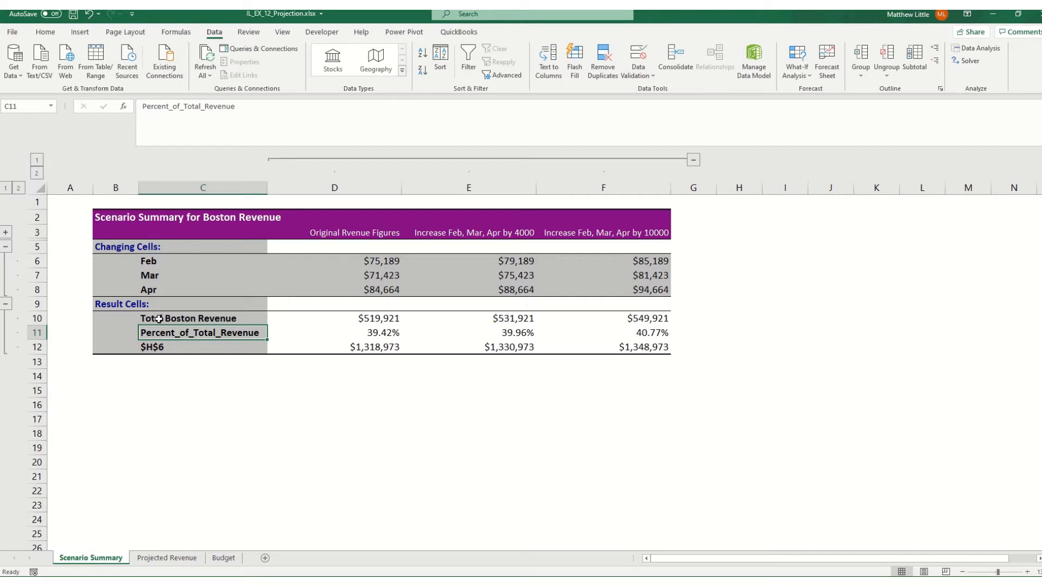
Replace the second result cell label in C11 with "Percent Boston Revenue"
{"action": "type", "text": "Percent Bonst"}
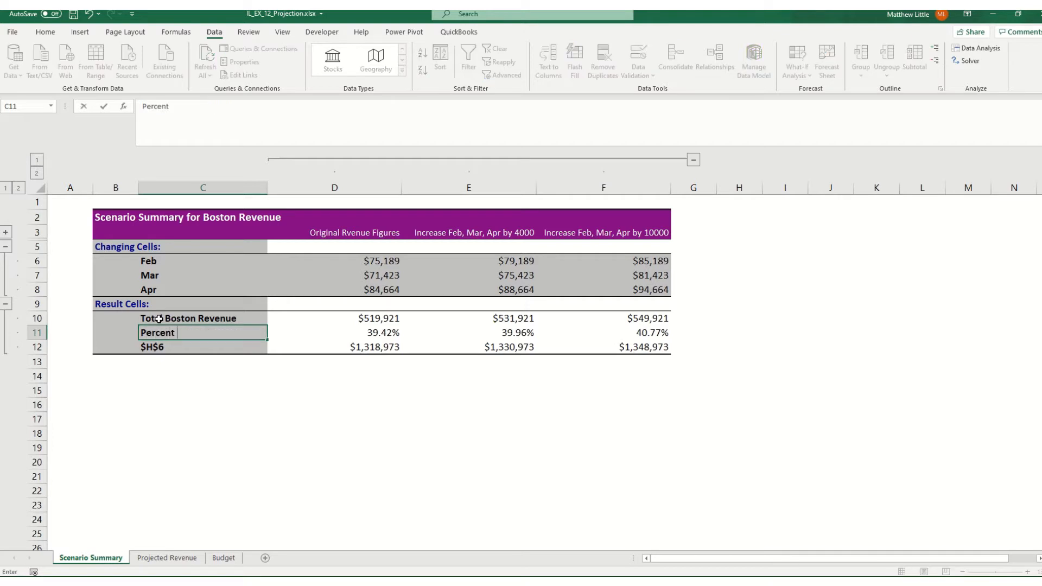
{"action": "key", "text": "BackSpace"}
{"action": "key", "text": "BackSpace"}
{"action": "type", "text": "ton Revenue"}
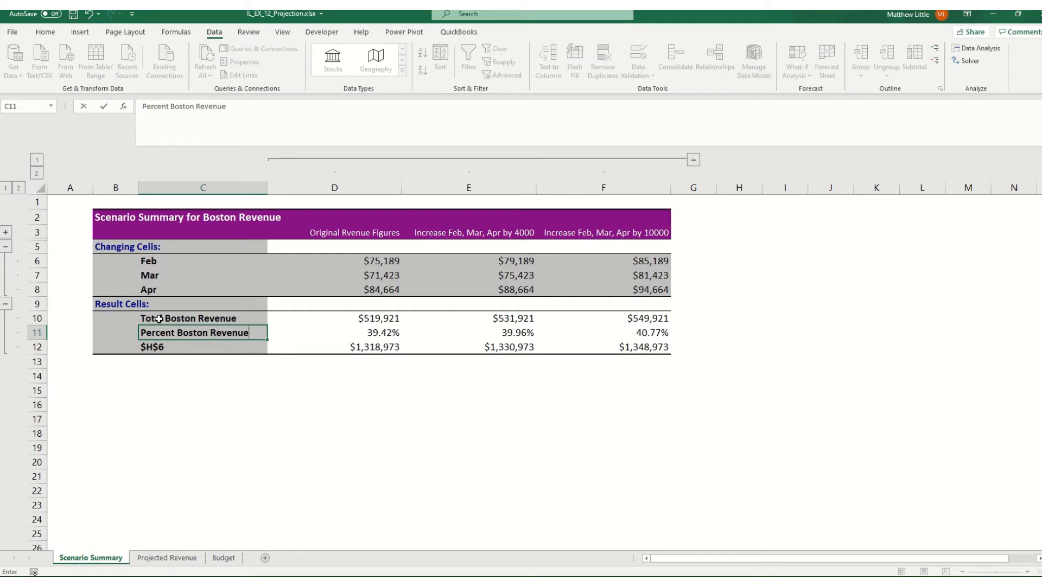
{"action": "key", "text": "Return"}
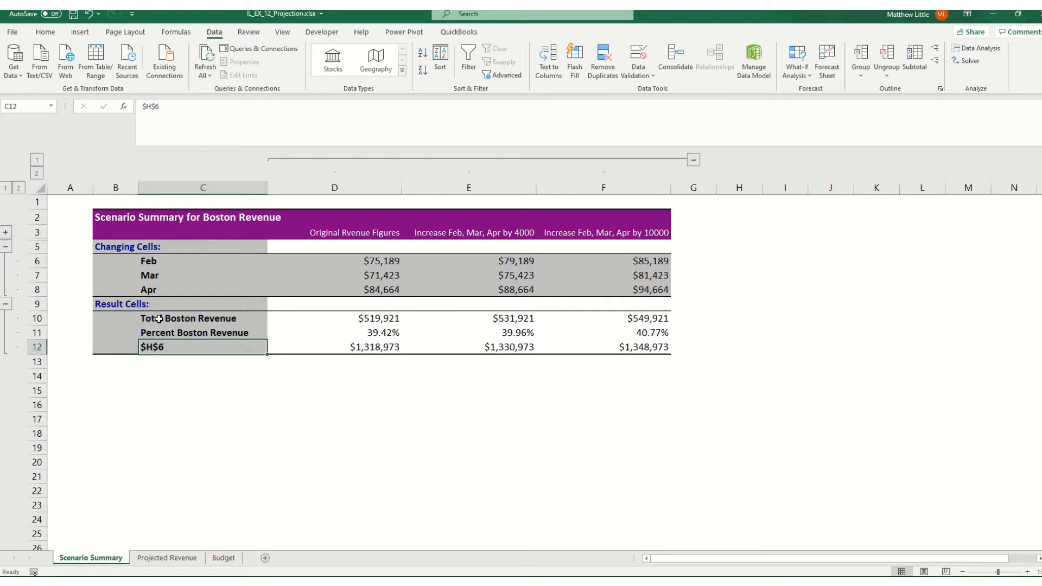
Replace the $H$6 label in C12 with "Total JCL Revenue"
{"action": "type", "text": "Total Boston Revenue"}
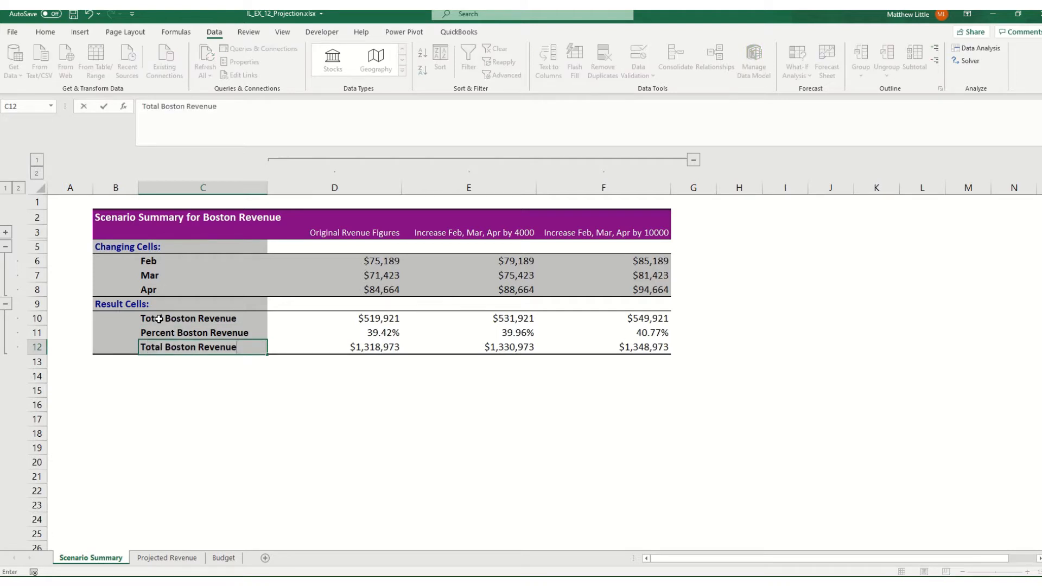
{"action": "key", "text": "BackSpace"}
{"action": "key", "text": "BackSpace"}
{"action": "key", "text": "BackSpace"}
{"action": "key", "text": "BackSpace"}
{"action": "key", "text": "BackSpace"}
{"action": "key", "text": "BackSpace"}
{"action": "key", "text": "BackSpace"}
{"action": "key", "text": "BackSpace"}
{"action": "key", "text": "BackSpace"}
{"action": "key", "text": "BackSpace"}
{"action": "key", "text": "BackSpace"}
{"action": "key", "text": "BackSpace"}
{"action": "key", "text": "BackSpace"}
{"action": "key", "text": "BackSpace"}
{"action": "type", "text": "JCL R "}
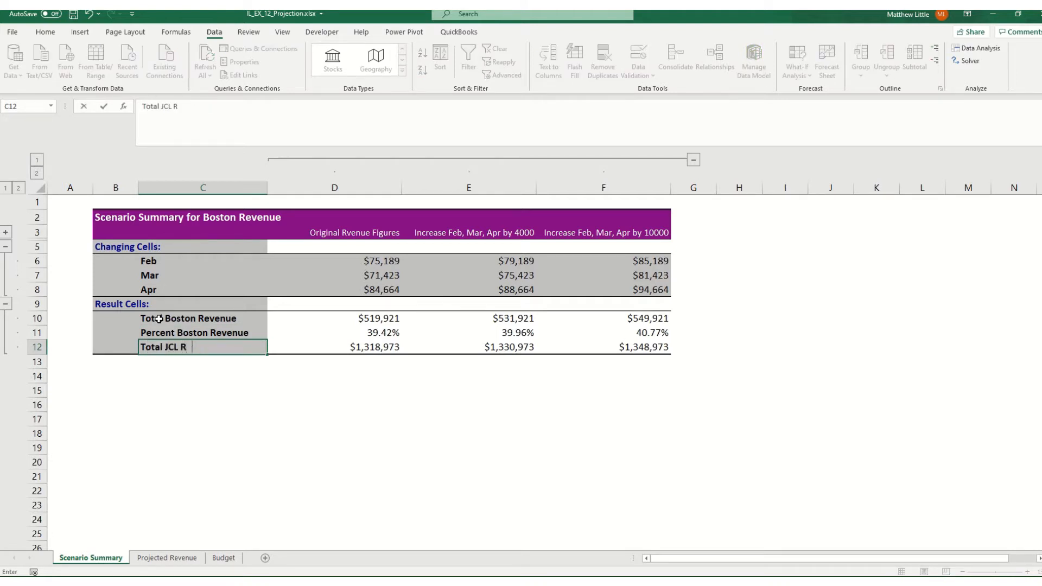
{"action": "type", "text": "evenue"}
{"action": "key", "text": "Return"}
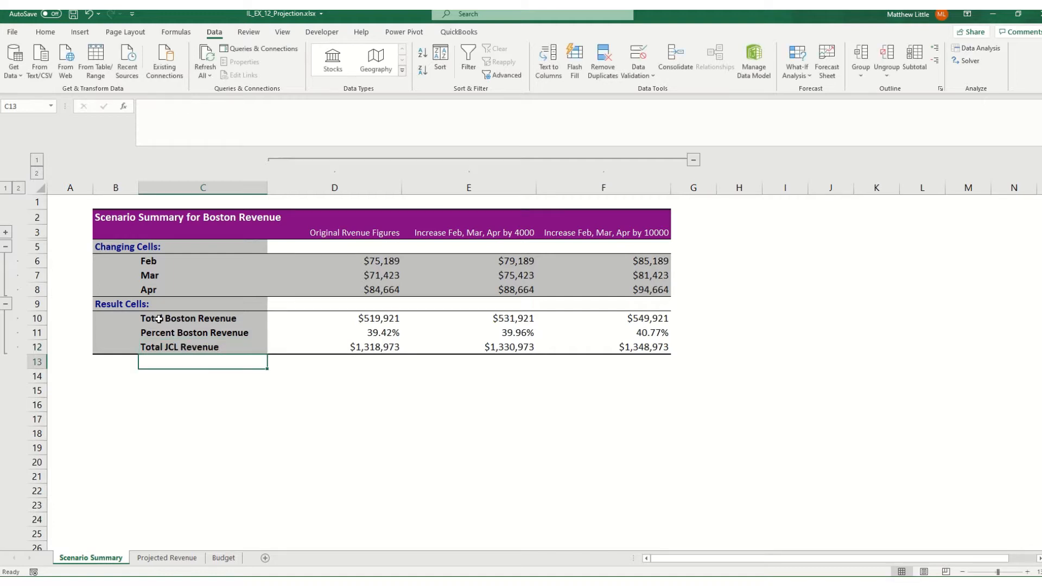
Delete the empty column A and empty row 1 from the scenario summary sheet, and save the workbook
{"action": "right_click", "coordinate": [70, 187]}
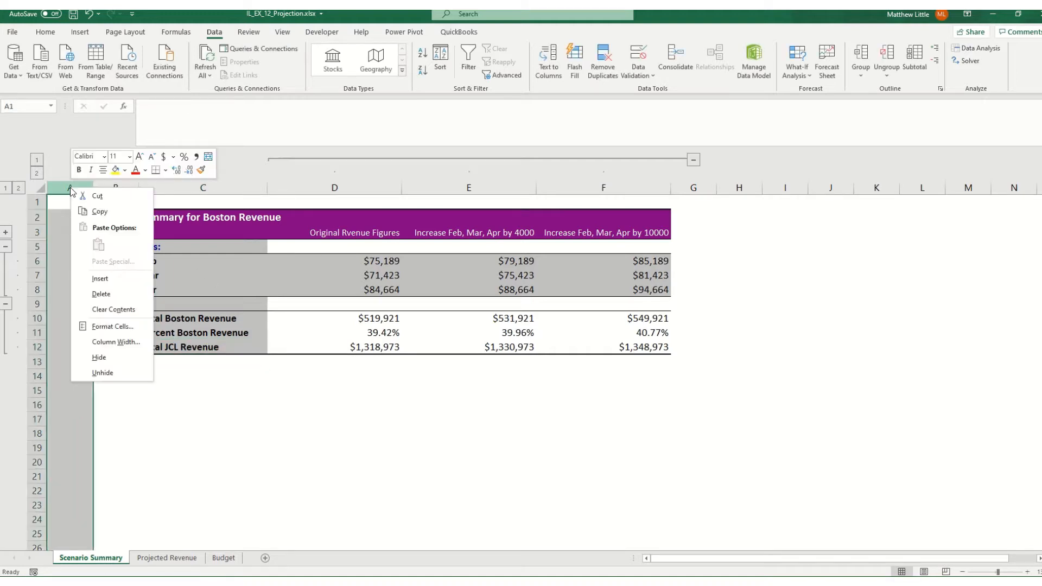
{"action": "left_click", "coordinate": [101, 295]}
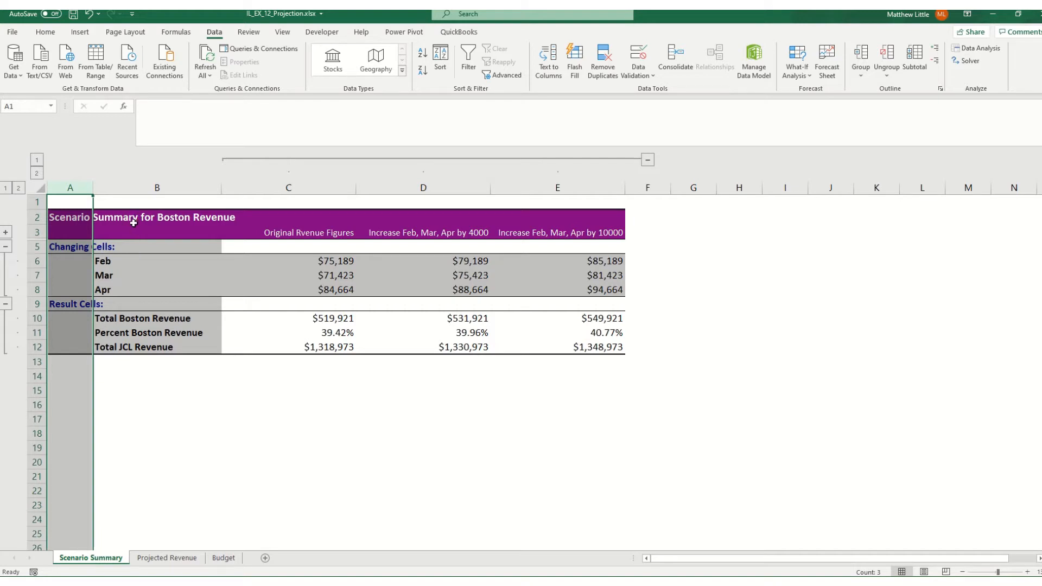
{"action": "left_click", "coordinate": [40, 201]}
{"action": "right_click", "coordinate": [40, 202]}
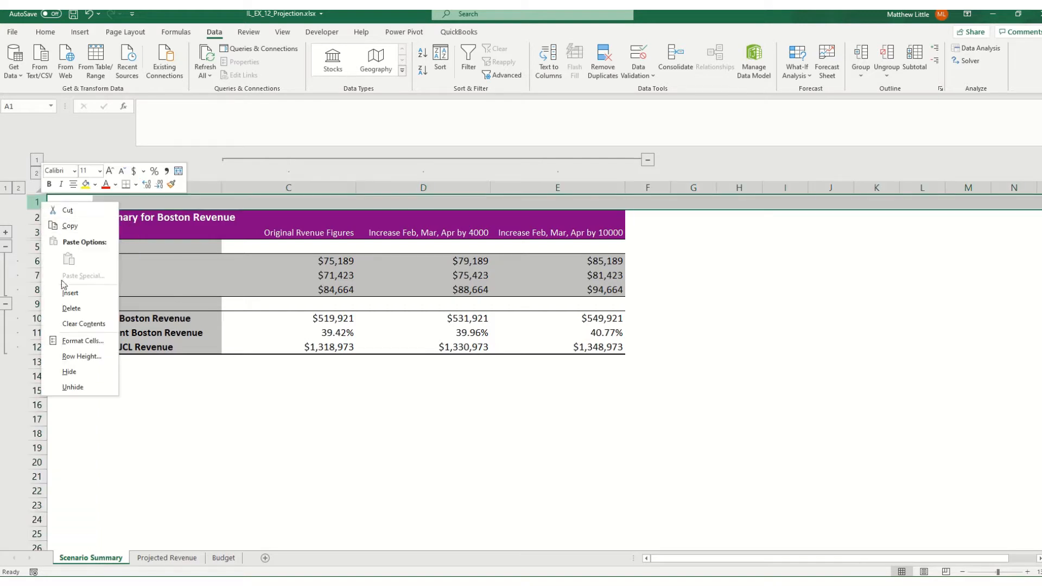
{"action": "left_click", "coordinate": [70, 304]}
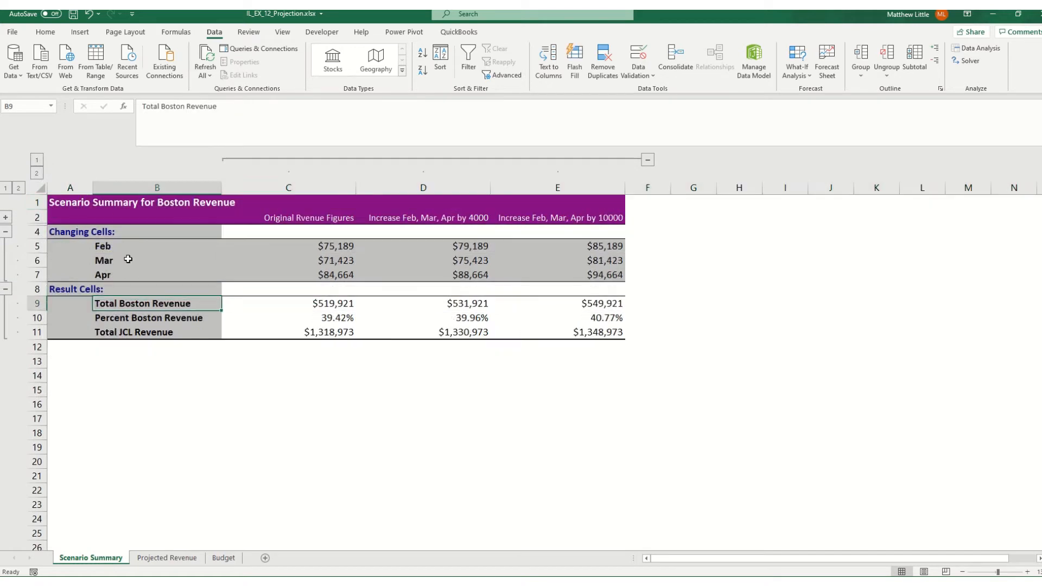
{"action": "scroll", "coordinate": [128, 260], "scroll_direction": "up", "scroll_amount": 2}
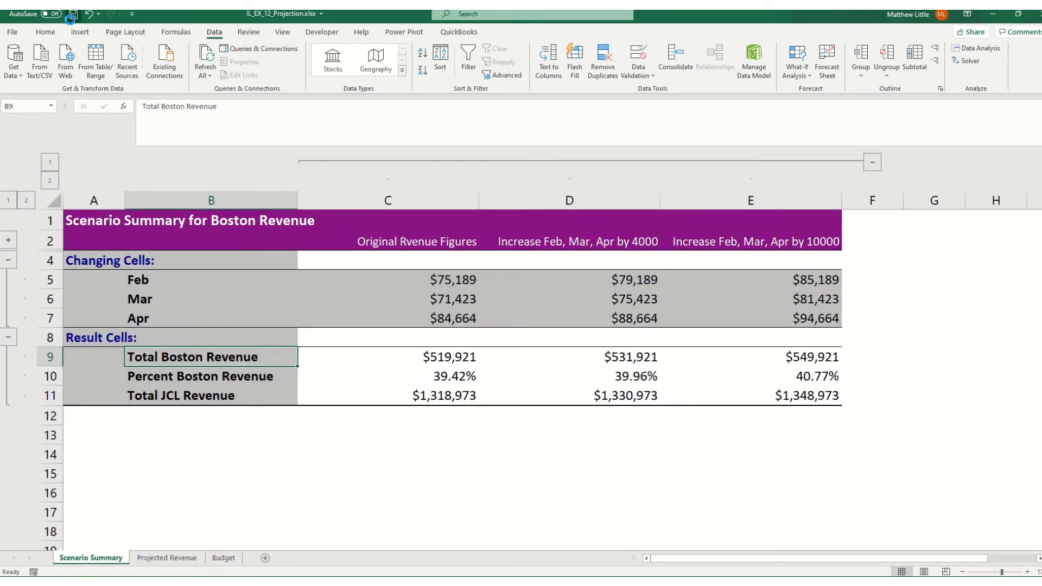
{"action": "left_click", "coordinate": [72, 15]}
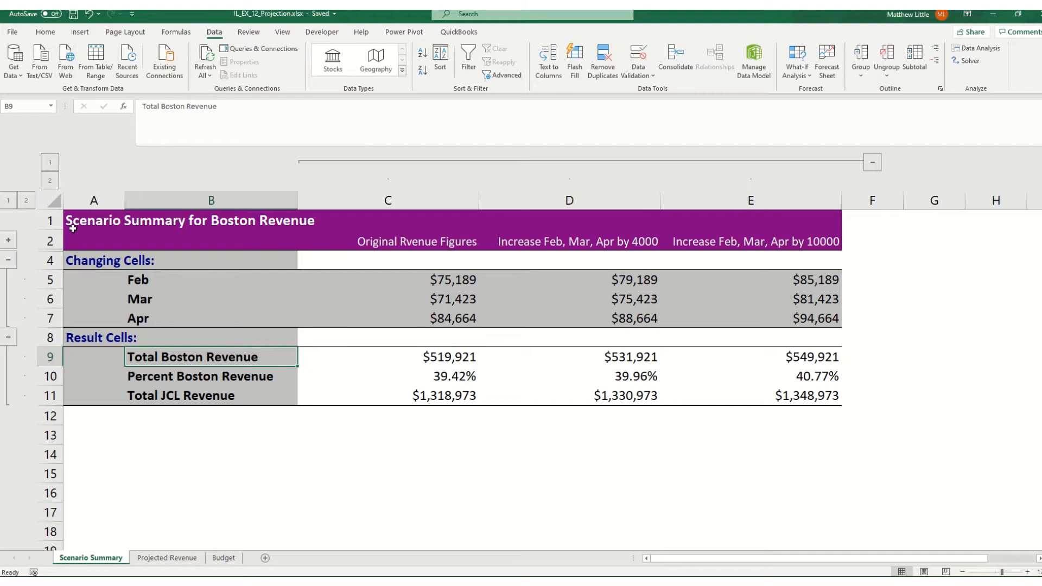
On the Projected Revenue sheet, enter the label "Total Boston Revenue" in K1 and fit column K to its width
{"action": "left_click", "coordinate": [167, 558]}
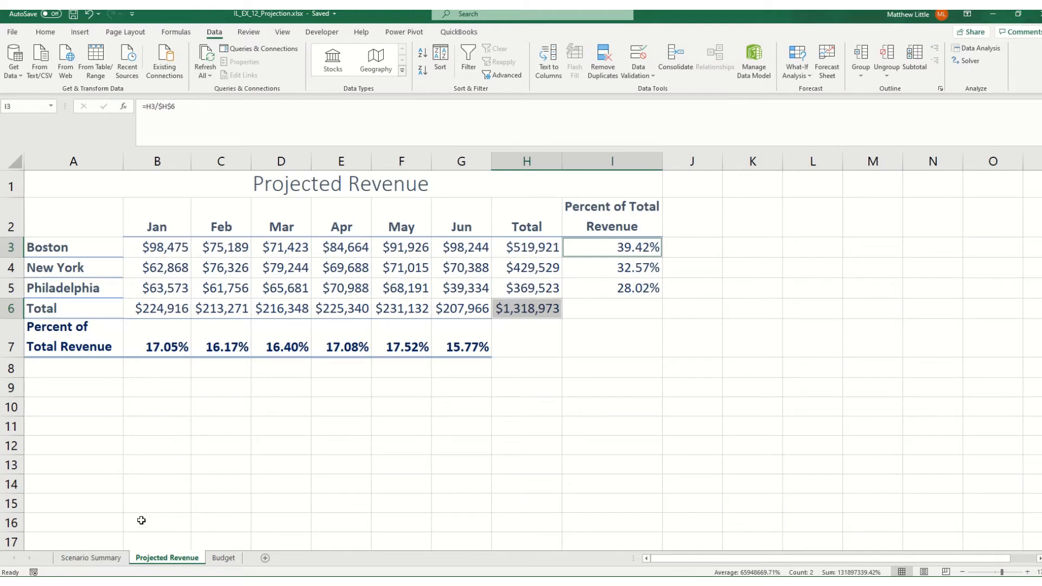
{"action": "left_click", "coordinate": [750, 191]}
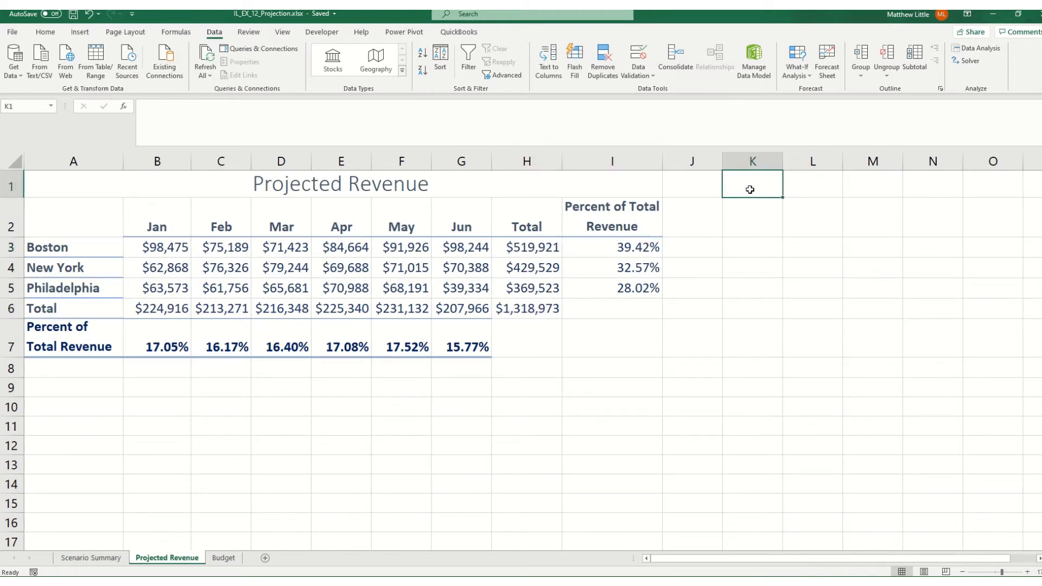
{"action": "type", "text": "Total Bos"}
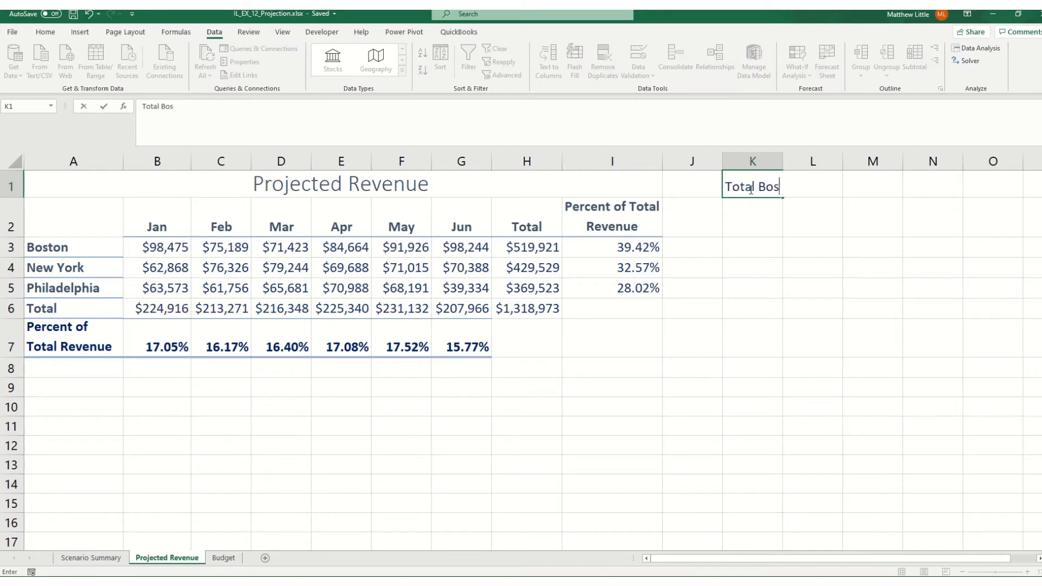
{"action": "type", "text": "ton Revenue"}
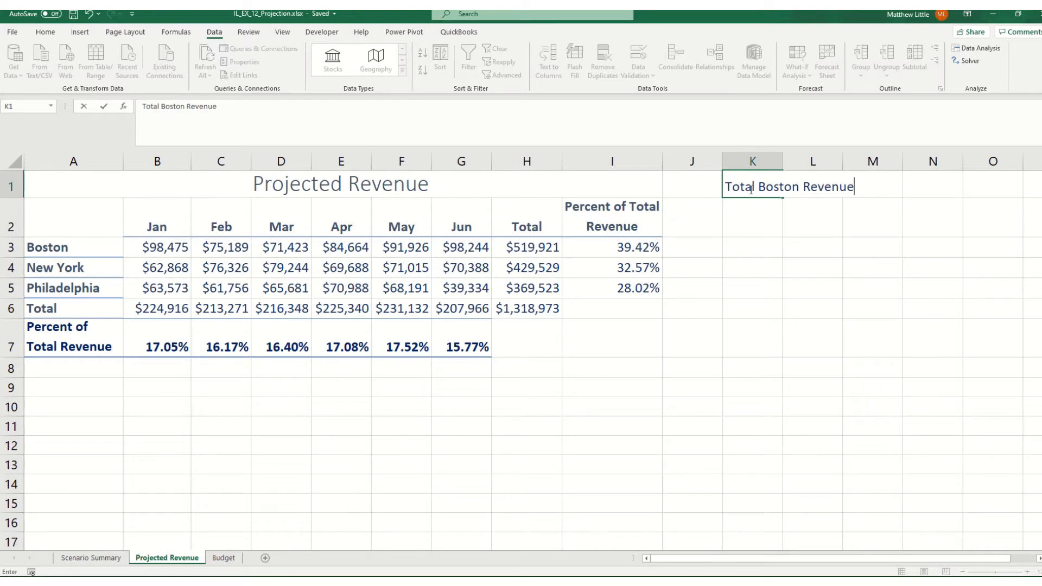
{"action": "key", "text": "Return"}
{"action": "double_click", "coordinate": [783, 159]}
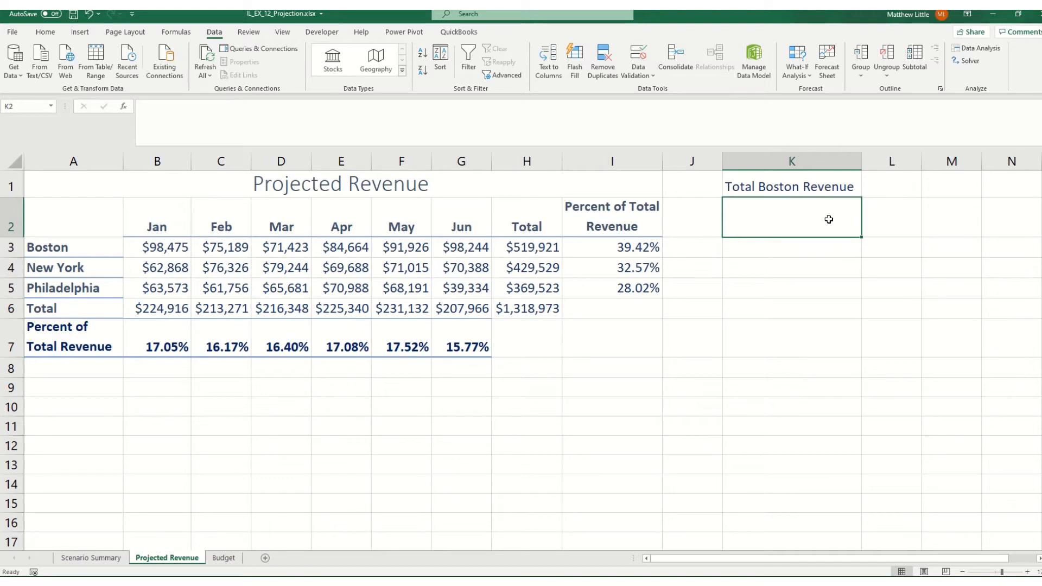
Enter 419921 in K2 and fill K2:K6 with a linear column series using a step value of 50000
{"action": "type", "text": "419921"}
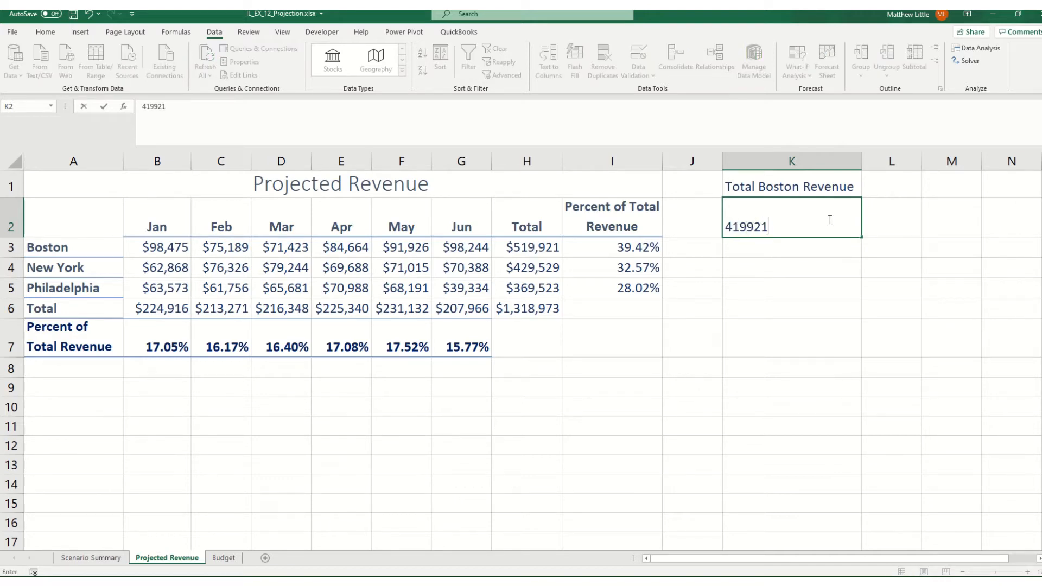
{"action": "key", "text": "Return"}
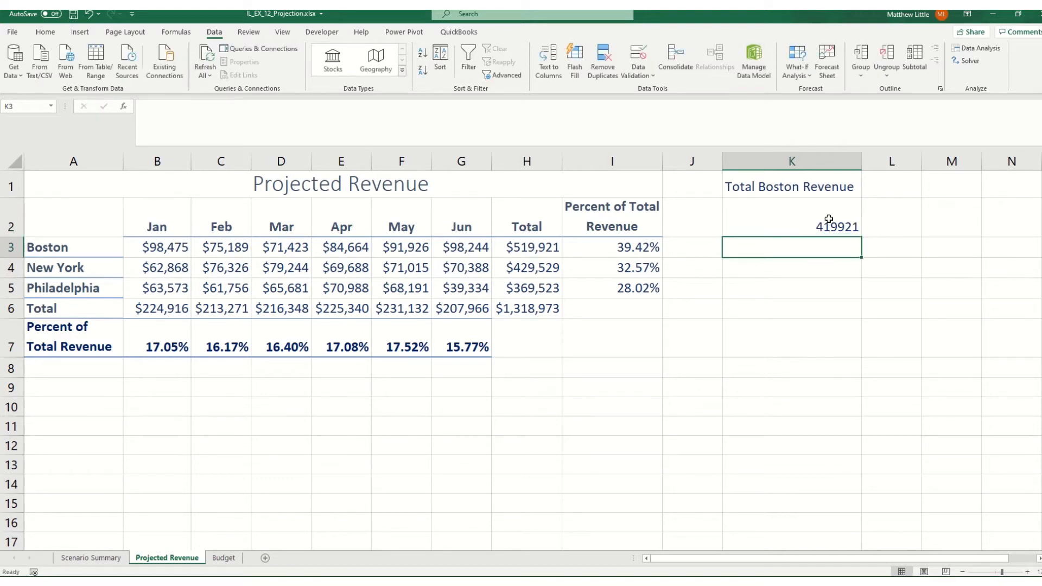
{"action": "left_click_drag", "start_coordinate": [829, 219], "coordinate": [819, 307]}
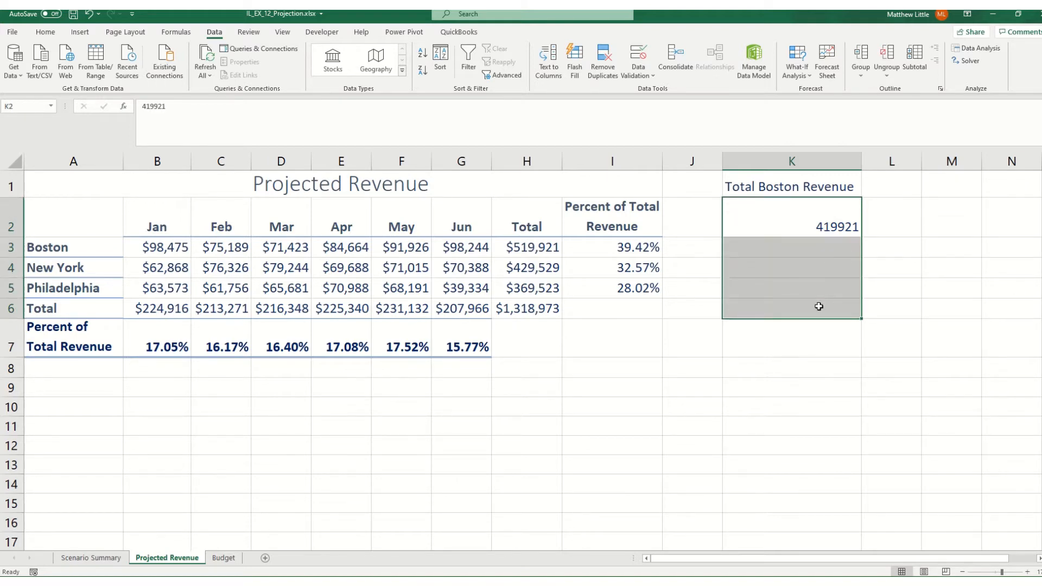
{"action": "left_click", "coordinate": [57, 35]}
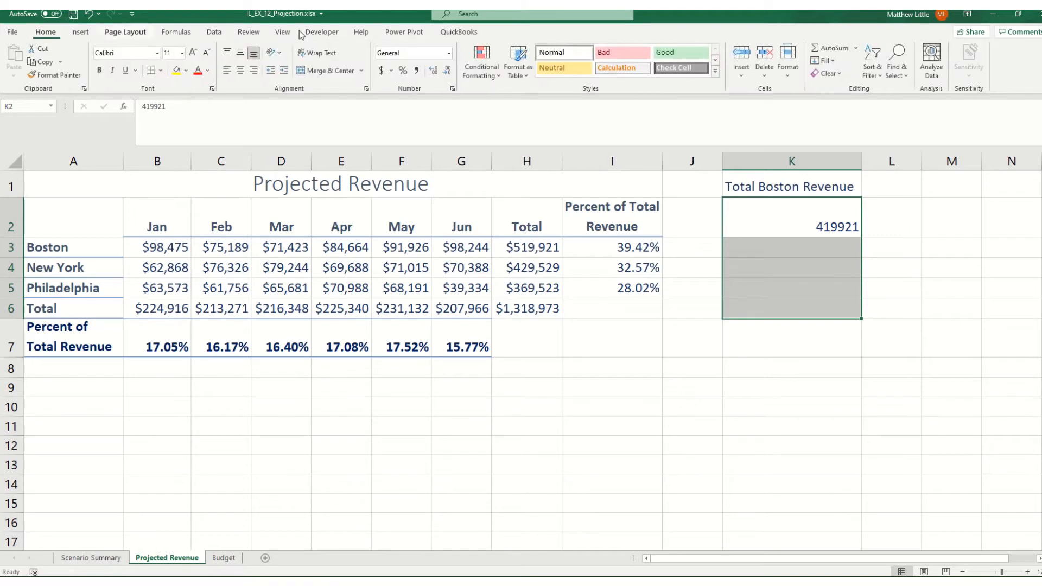
{"action": "left_click", "coordinate": [829, 60]}
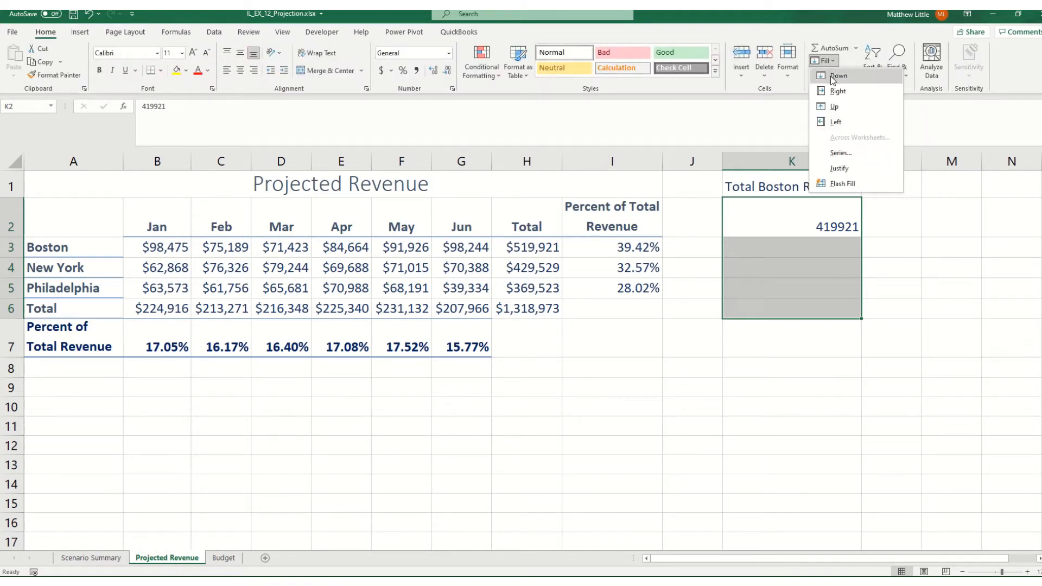
{"action": "left_click", "coordinate": [845, 155]}
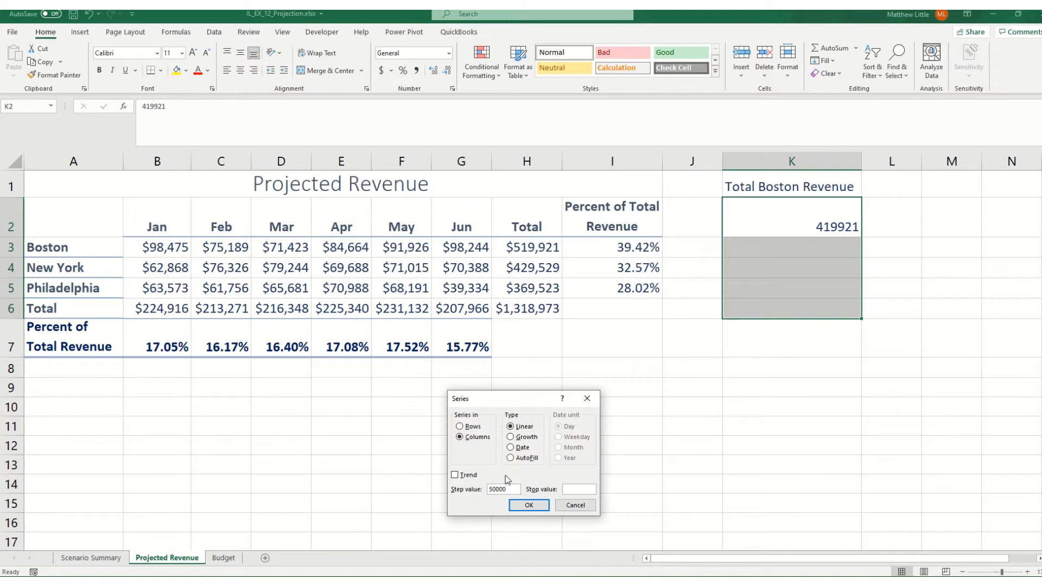
{"action": "left_click", "coordinate": [529, 505]}
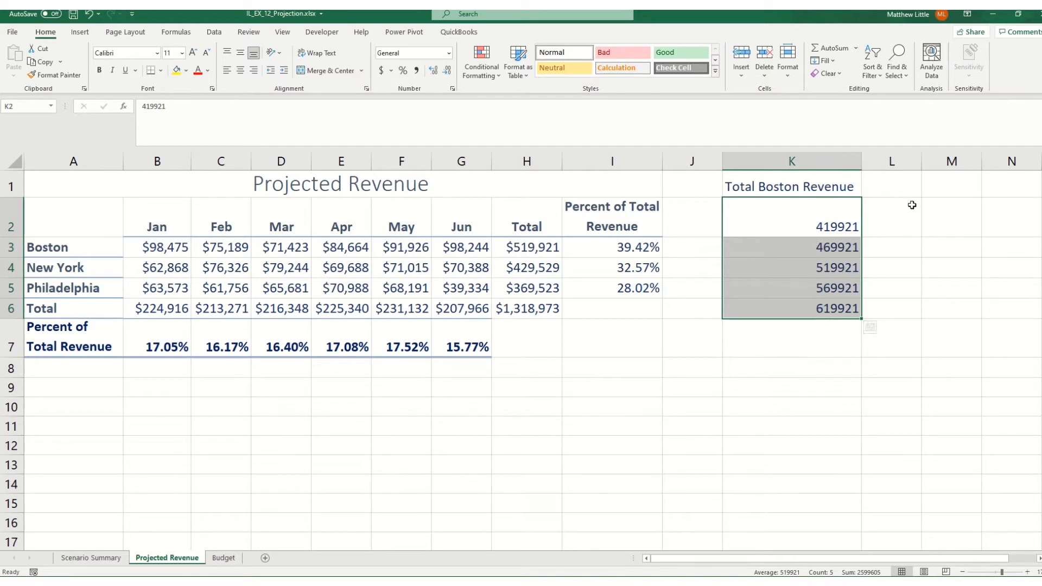
{"action": "left_click", "coordinate": [893, 210]}
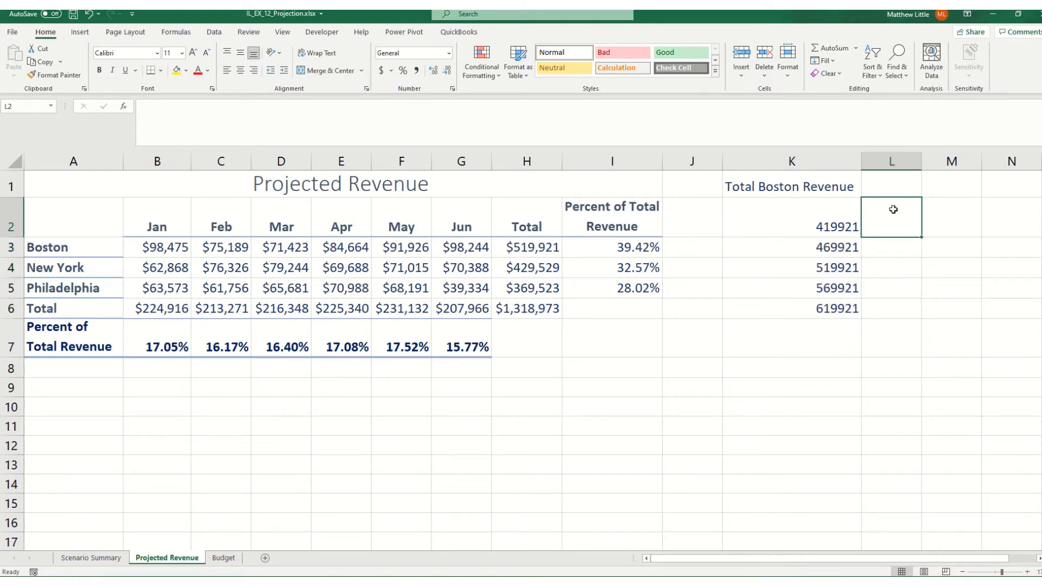
{"action": "type", "text": "="}
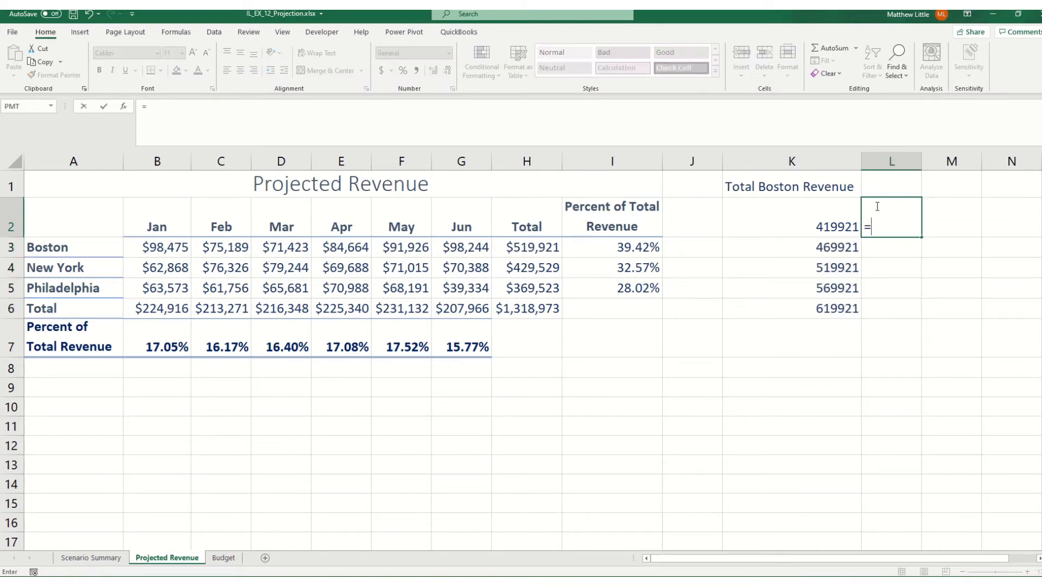
{"action": "left_click", "coordinate": [627, 245]}
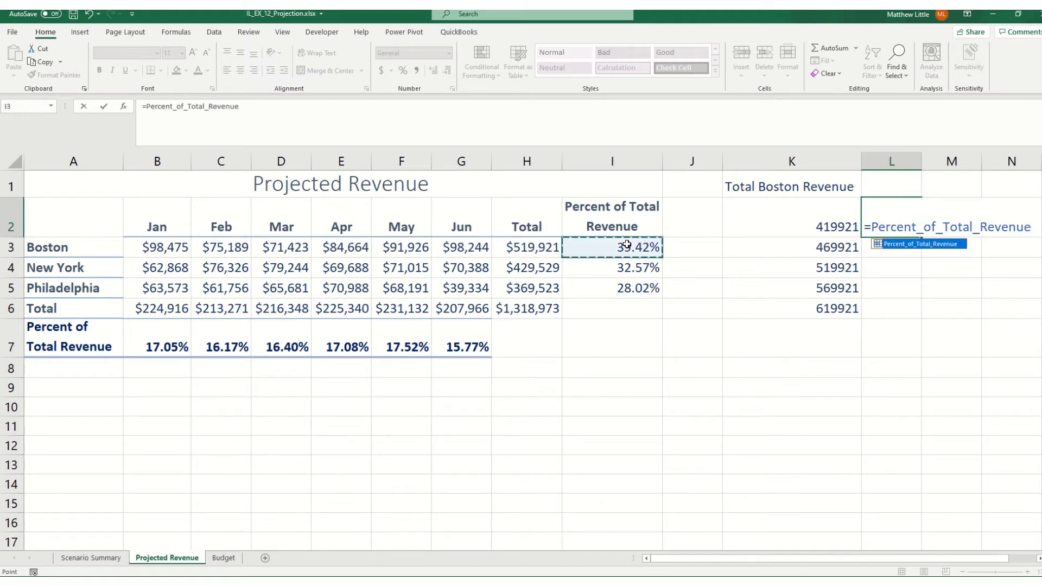
{"action": "key", "text": "Escape"}
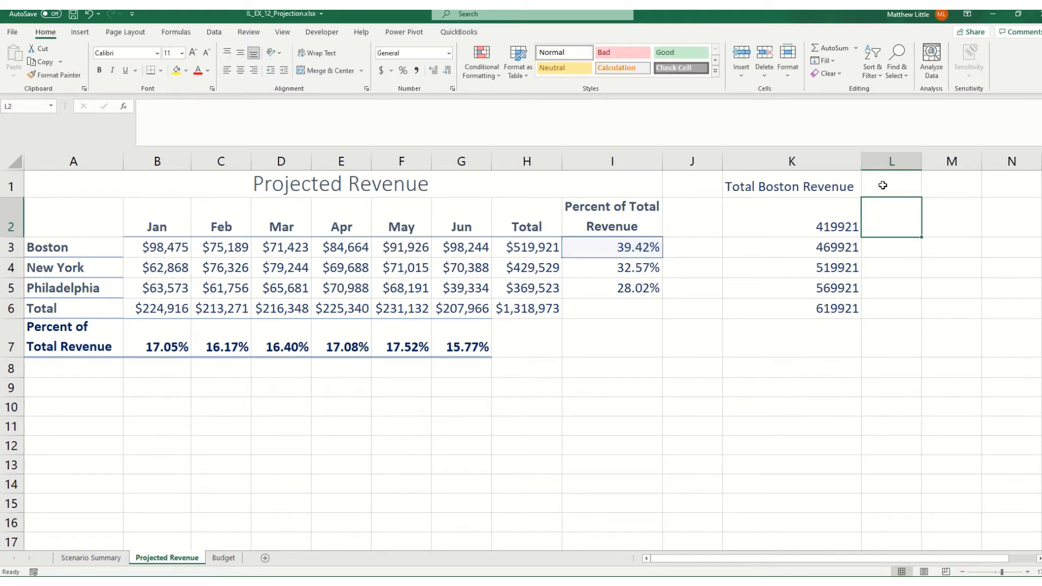
Enter a formula in L1 that references Boston's percent of total revenue in I3 (=Percent_of_Total_Revenue)
{"action": "left_click", "coordinate": [883, 184]}
{"action": "type", "text": "="}
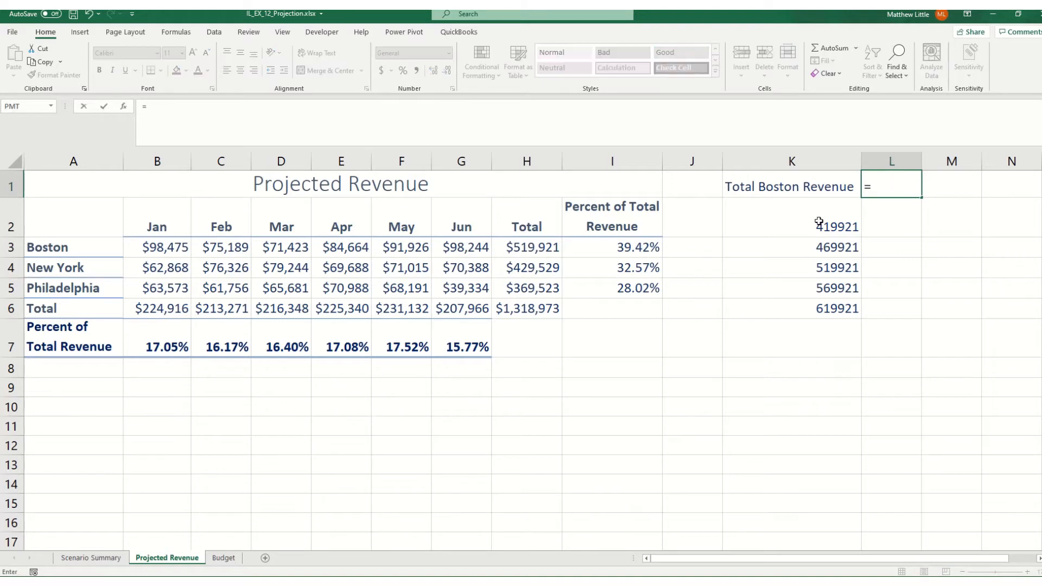
{"action": "left_click", "coordinate": [637, 251]}
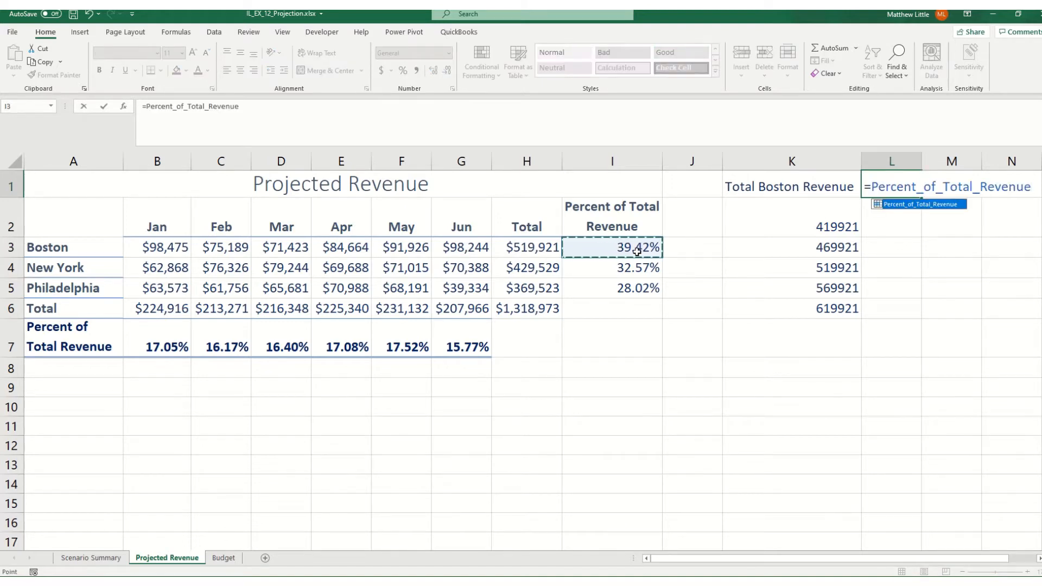
{"action": "key", "text": "Return"}
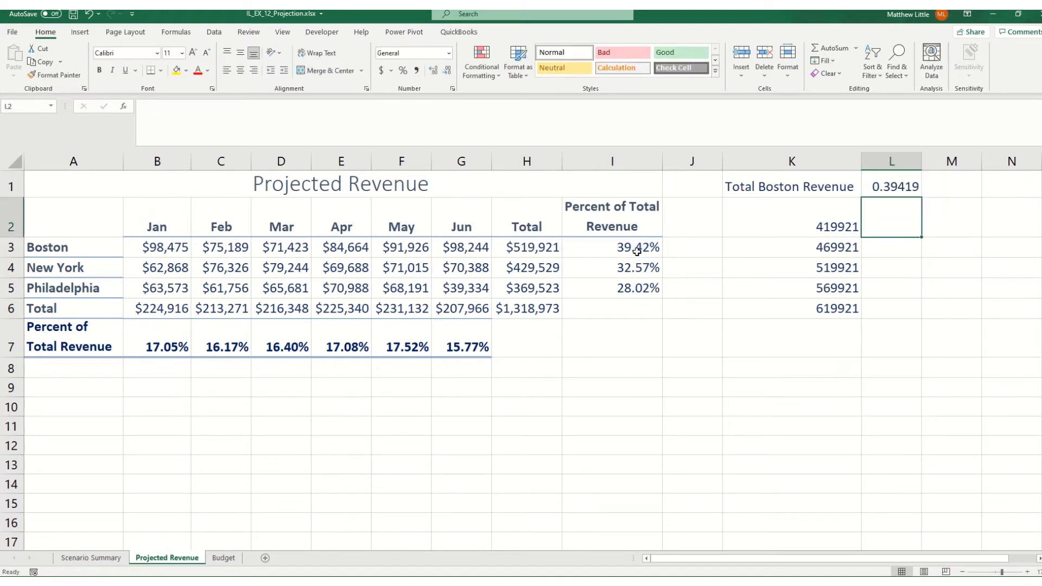
Format L1 as a percentage with two decimal places
{"action": "left_click", "coordinate": [909, 186]}
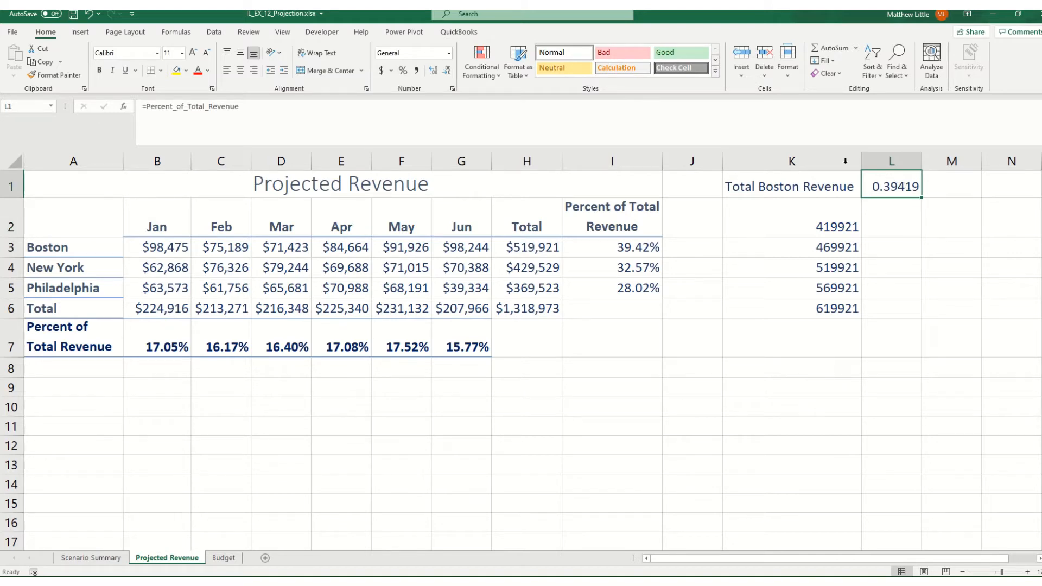
{"action": "left_click", "coordinate": [402, 71]}
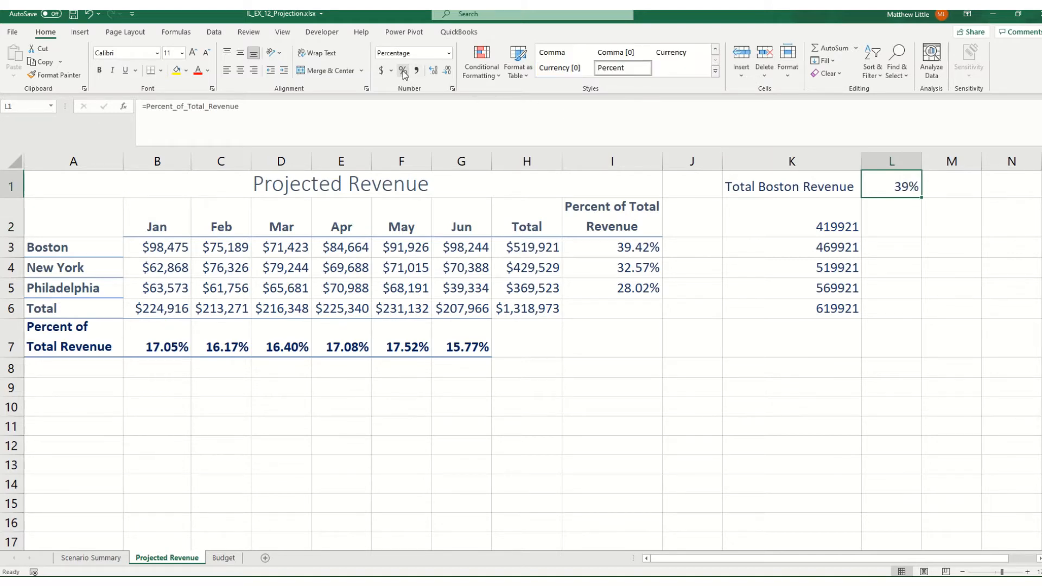
{"action": "left_click", "coordinate": [433, 71]}
{"action": "left_click", "coordinate": [433, 72]}
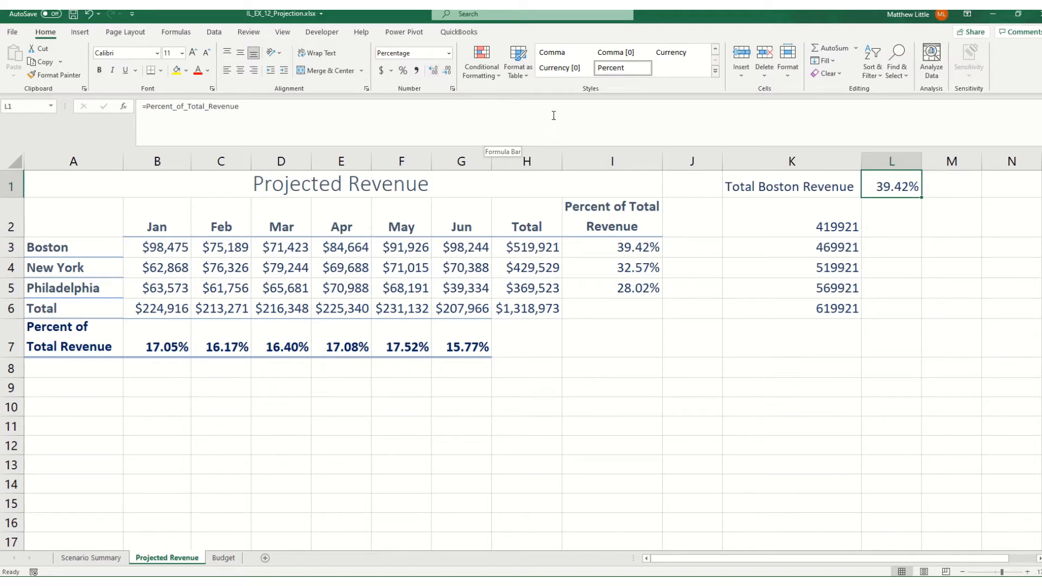
Apply the custom number format ;;; to L1 to hide its displayed value
{"action": "left_click", "coordinate": [452, 89]}
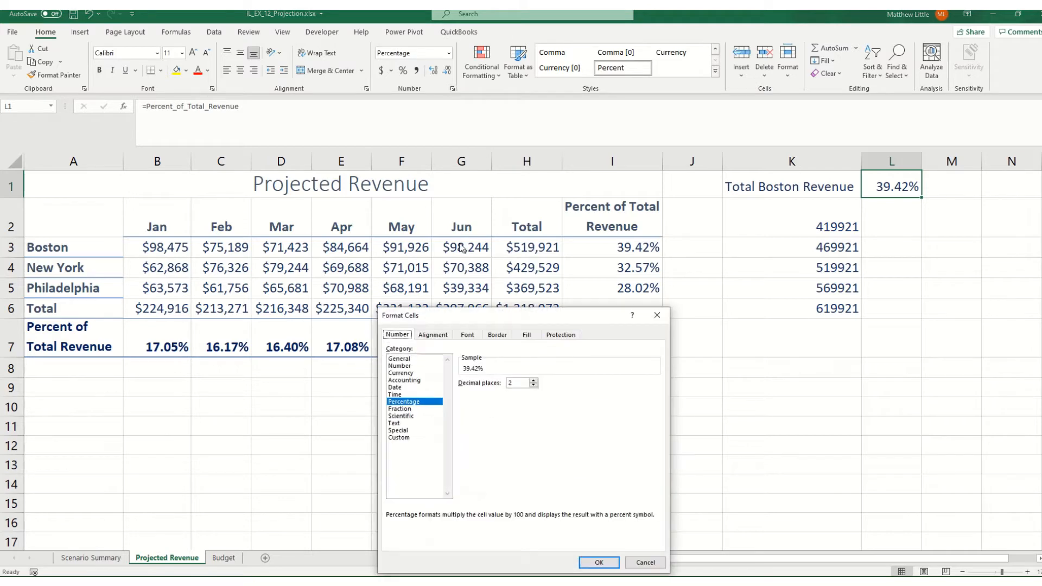
{"action": "left_click", "coordinate": [415, 438]}
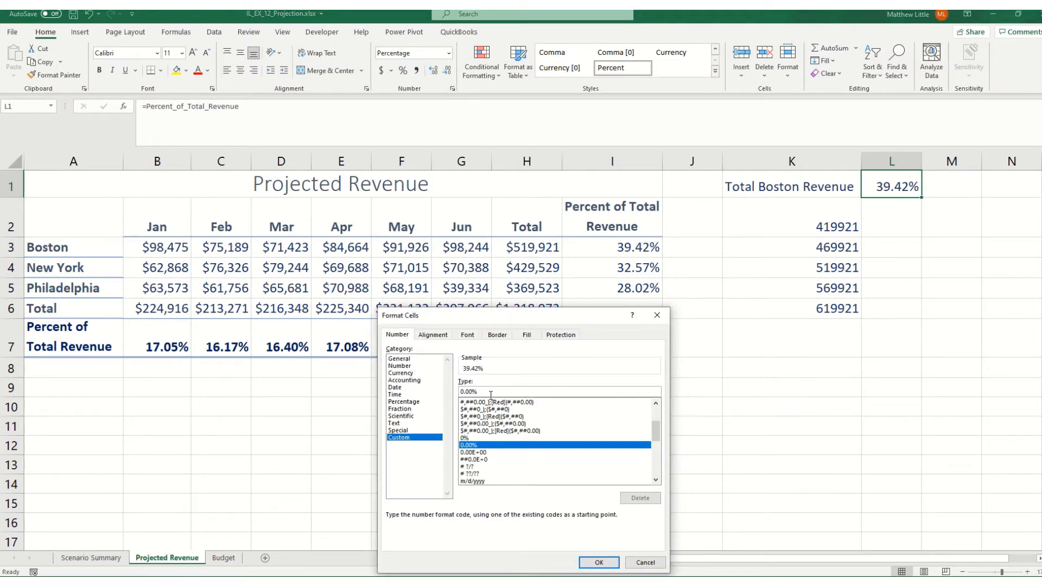
{"action": "left_click_drag", "start_coordinate": [491, 392], "coordinate": [421, 390]}
{"action": "type", "text": ";;;"}
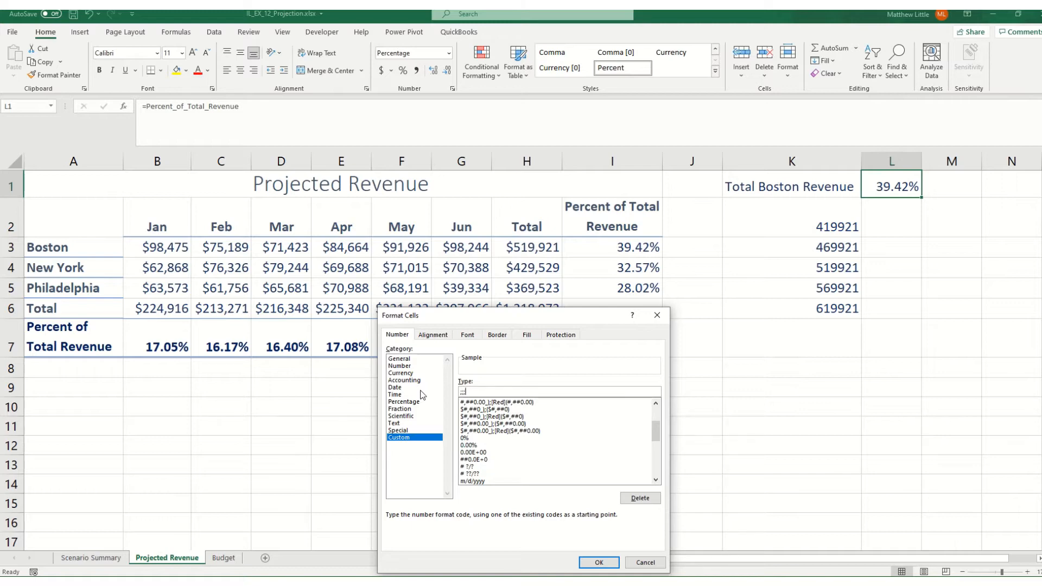
{"action": "left_click", "coordinate": [598, 562]}
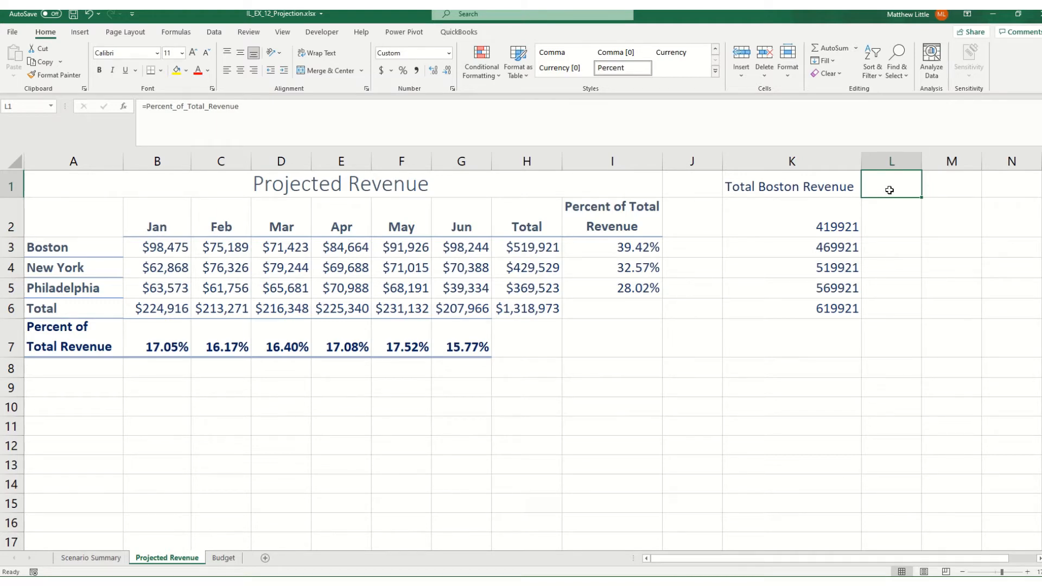
Create a one-variable what-if data table over K1:L6 with $H$3 as the column input cell
{"action": "mouse_move", "coordinate": [834, 184]}
{"action": "left_mouse_down"}
{"action": "mouse_move", "coordinate": [915, 184]}
{"action": "mouse_move", "coordinate": [907, 305]}
{"action": "left_mouse_up"}
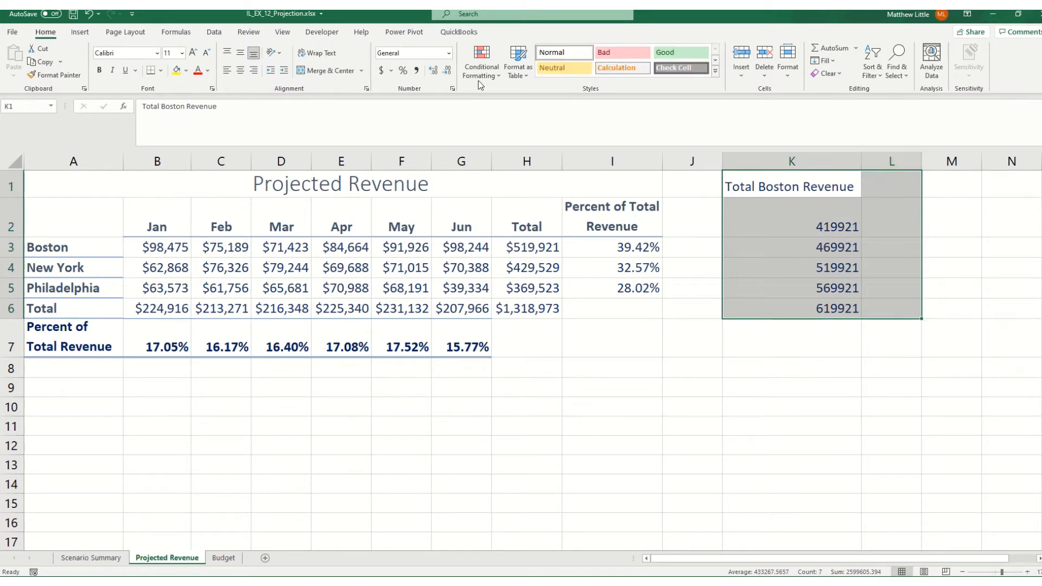
{"action": "left_click", "coordinate": [214, 32]}
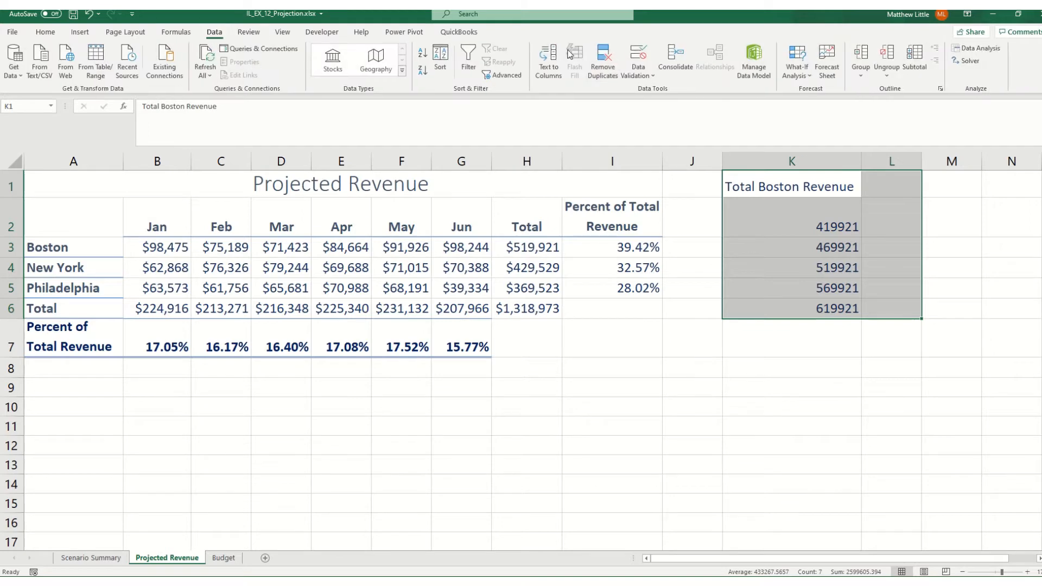
{"action": "left_click", "coordinate": [800, 76]}
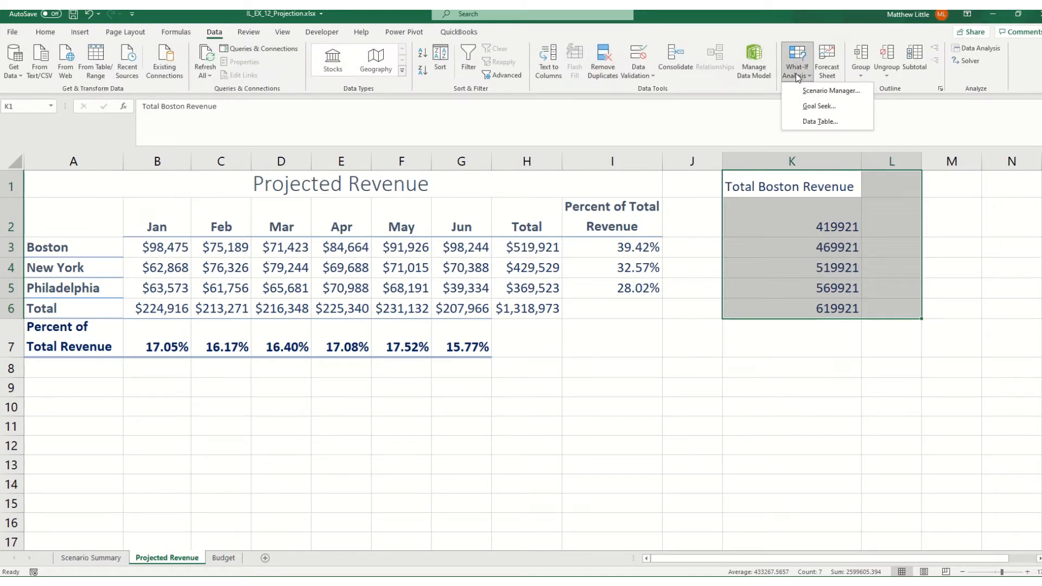
{"action": "left_click", "coordinate": [829, 121]}
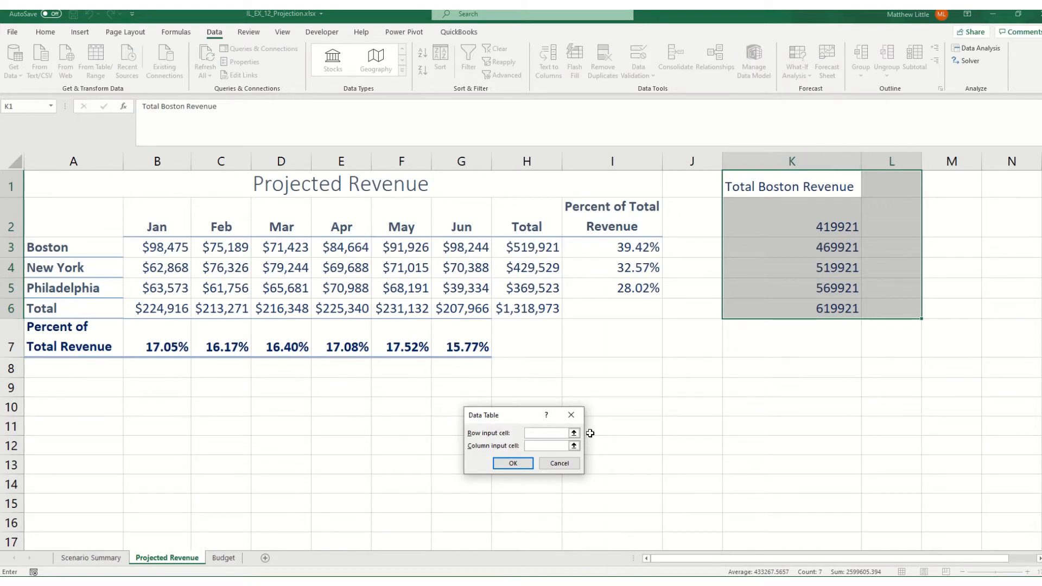
{"action": "left_click", "coordinate": [537, 447]}
{"action": "left_click", "coordinate": [539, 248]}
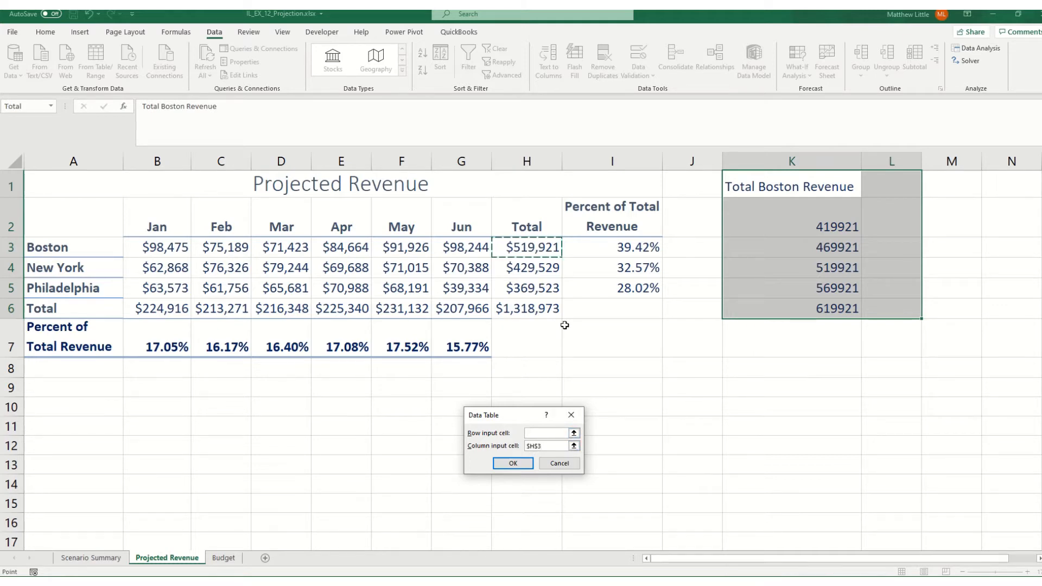
{"action": "left_click", "coordinate": [526, 467]}
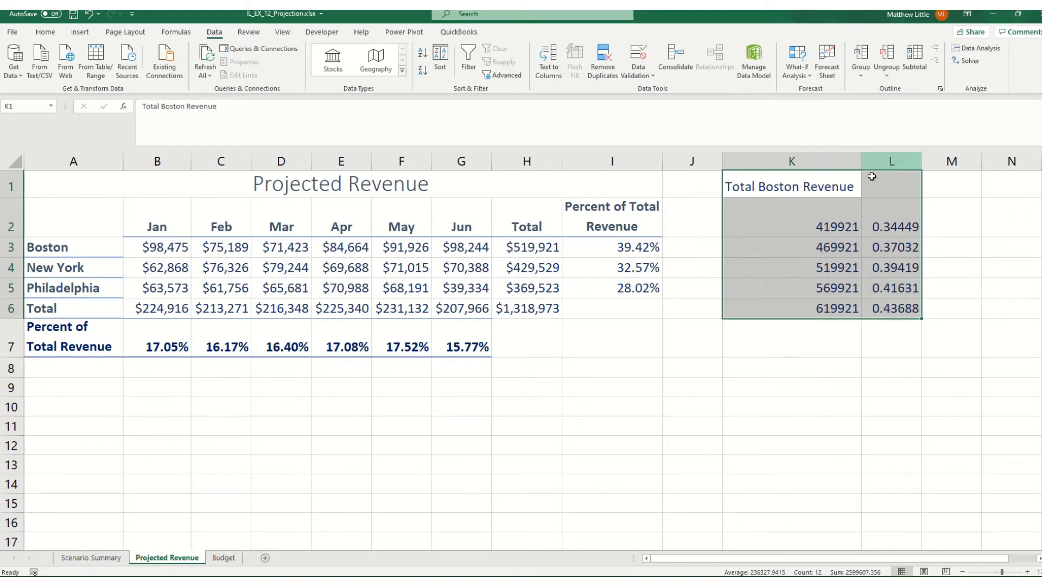
Format the data table results in L2:L6 as percentages with two decimal places
{"action": "left_click_drag", "start_coordinate": [908, 213], "coordinate": [908, 311]}
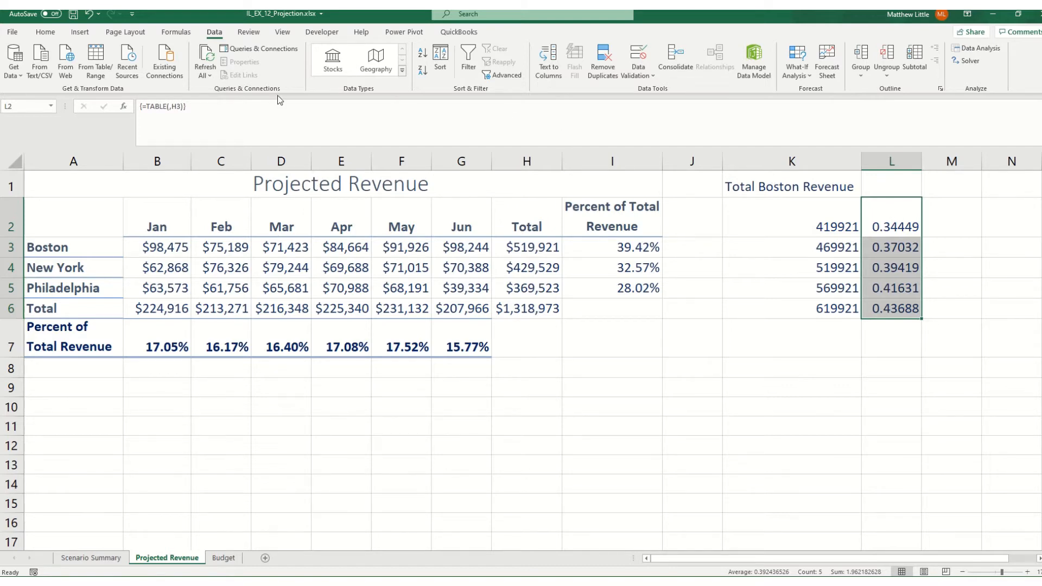
{"action": "left_click", "coordinate": [52, 34]}
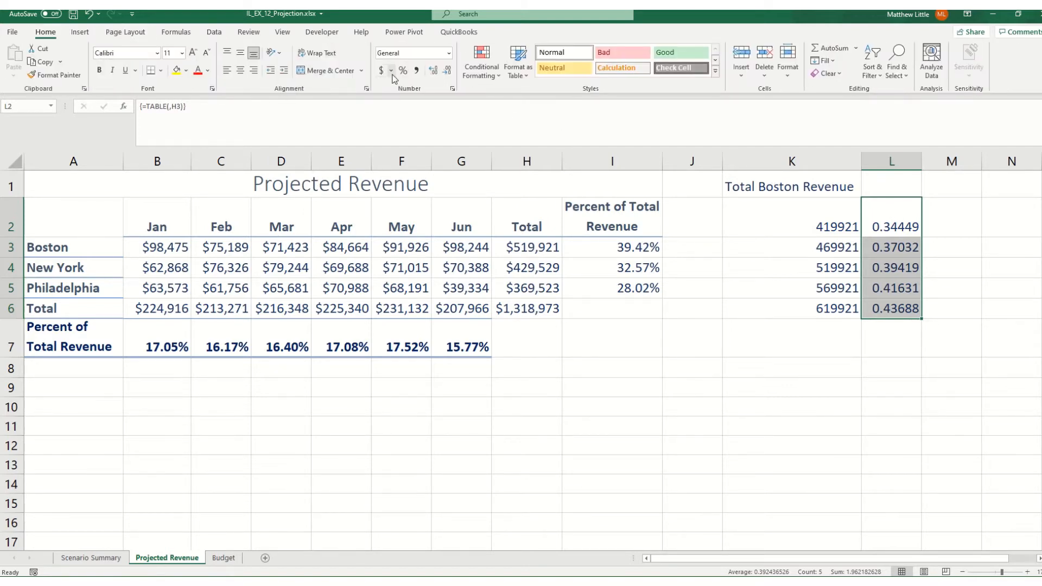
{"action": "left_click", "coordinate": [402, 71]}
{"action": "left_click", "coordinate": [433, 71]}
{"action": "left_click", "coordinate": [433, 71]}
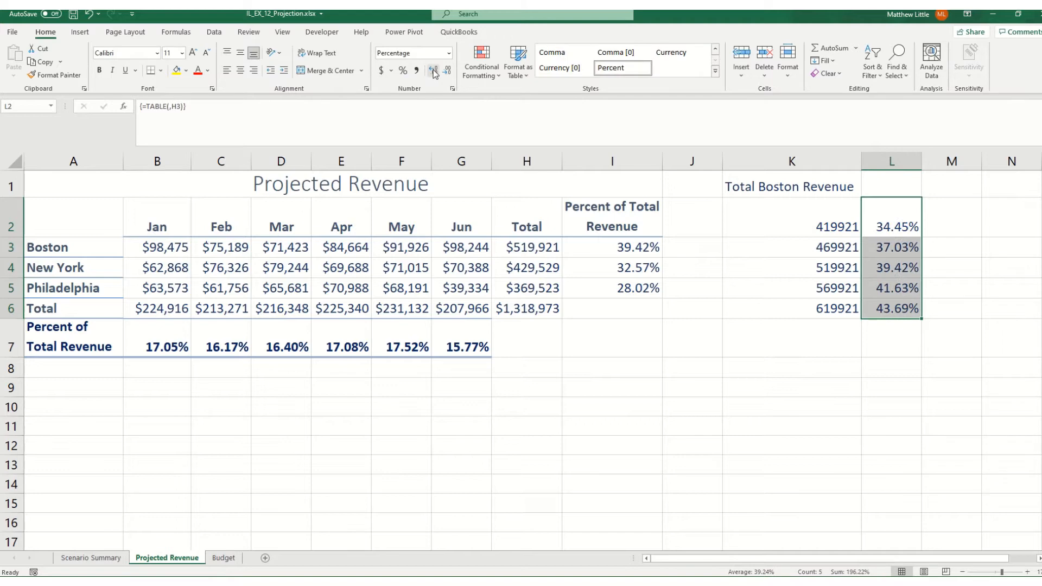
Save the workbook
{"action": "left_click", "coordinate": [74, 14]}
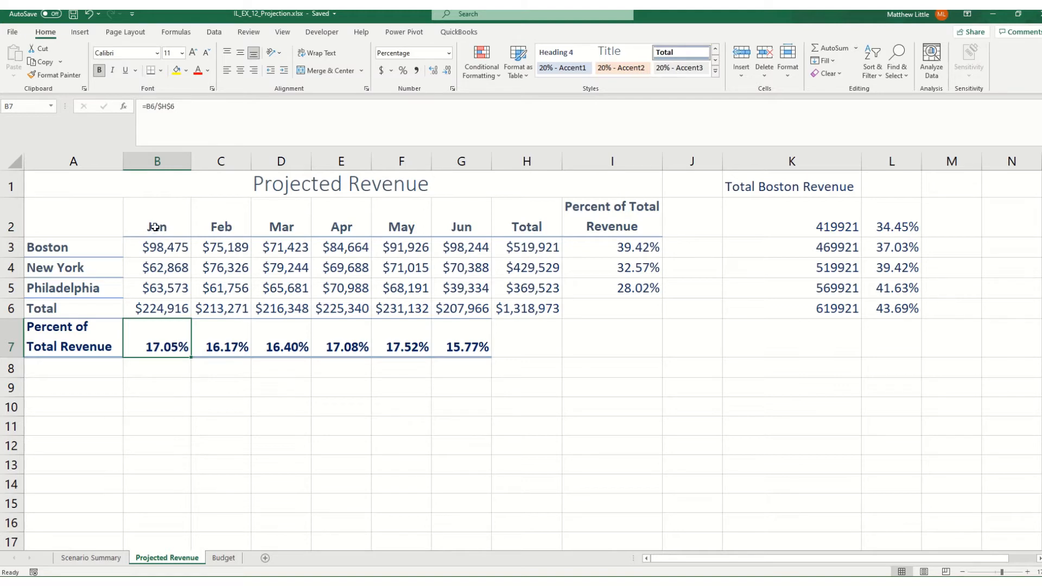
Use Goal Seek to bring January's percent of total revenue in B7 to 18% by changing Boston's January revenue in B3, keeping the solution
{"action": "left_click_drag", "start_coordinate": [155, 230], "coordinate": [150, 281]}
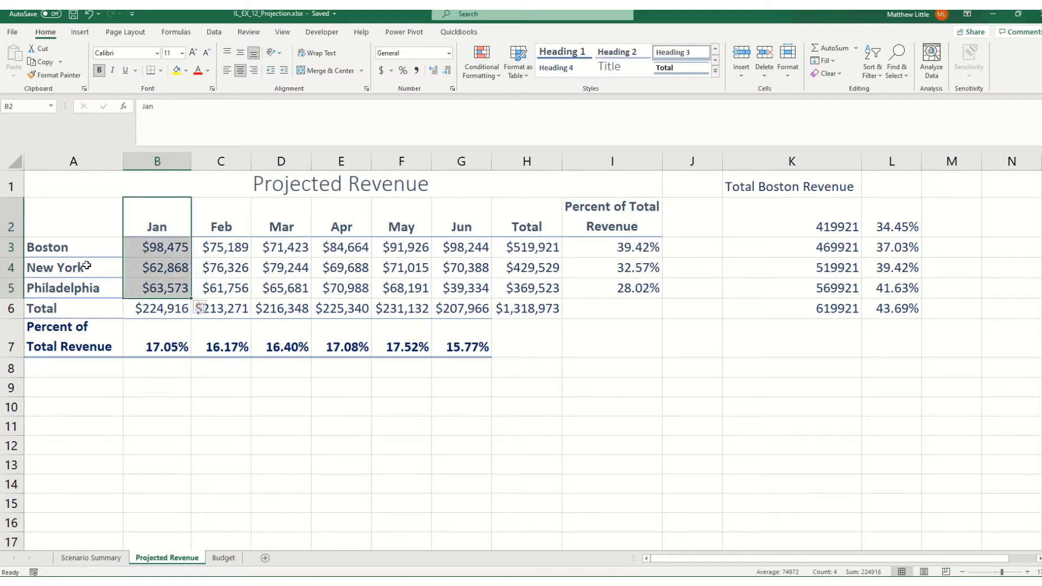
{"action": "left_click", "coordinate": [144, 348]}
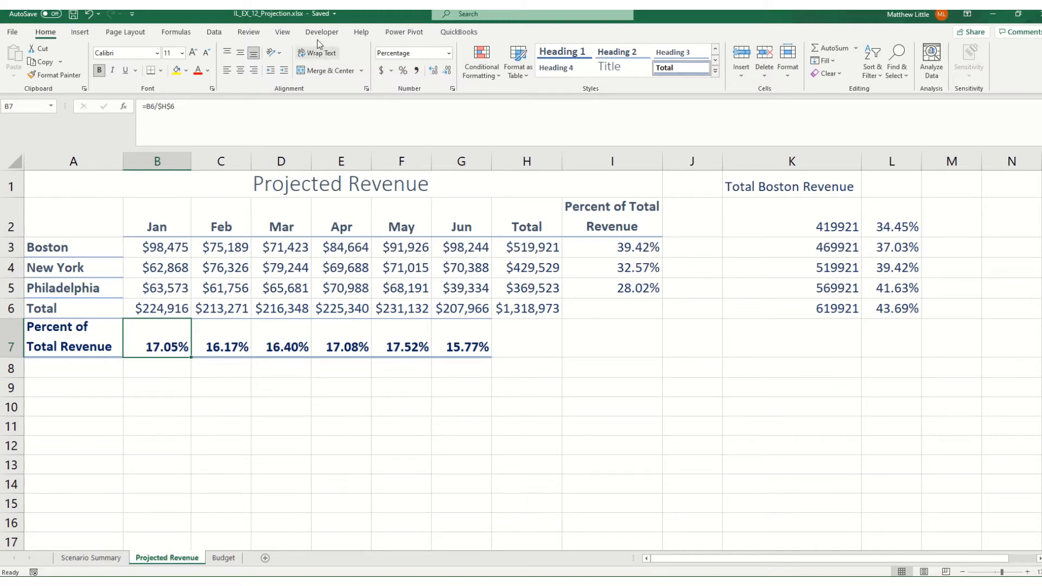
{"action": "left_click", "coordinate": [215, 33]}
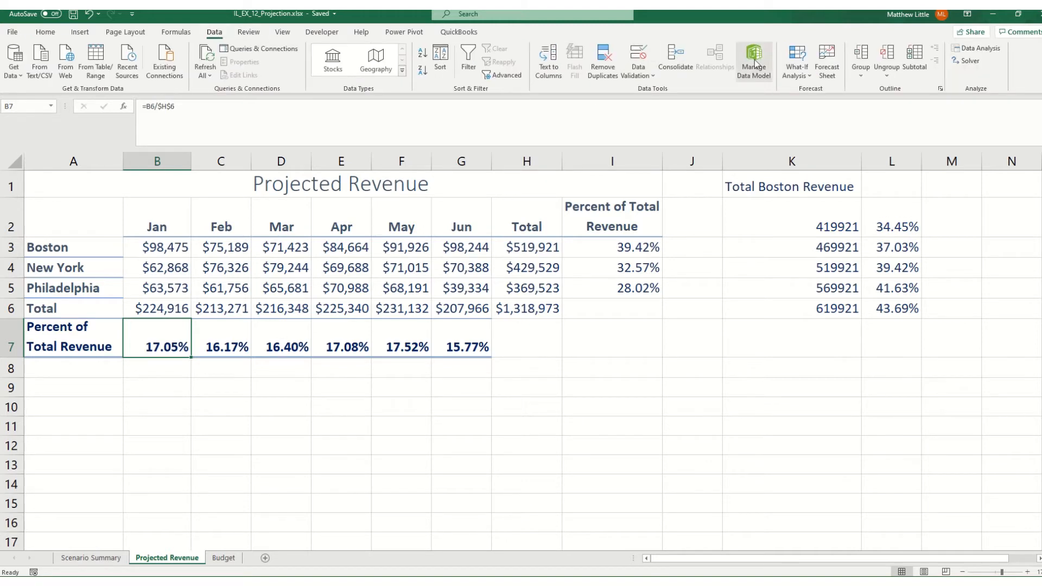
{"action": "left_click", "coordinate": [806, 78]}
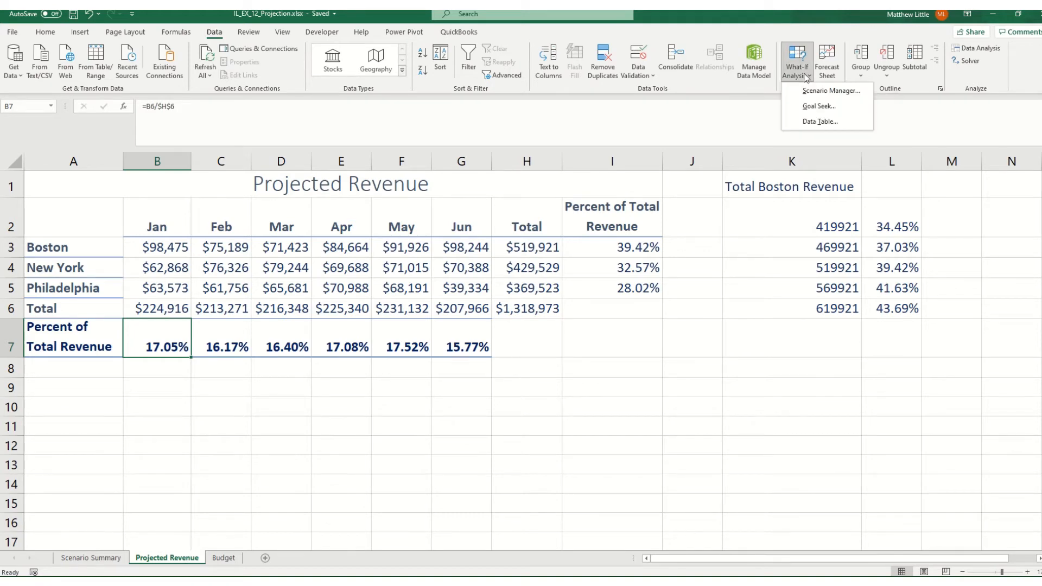
{"action": "left_click", "coordinate": [825, 102]}
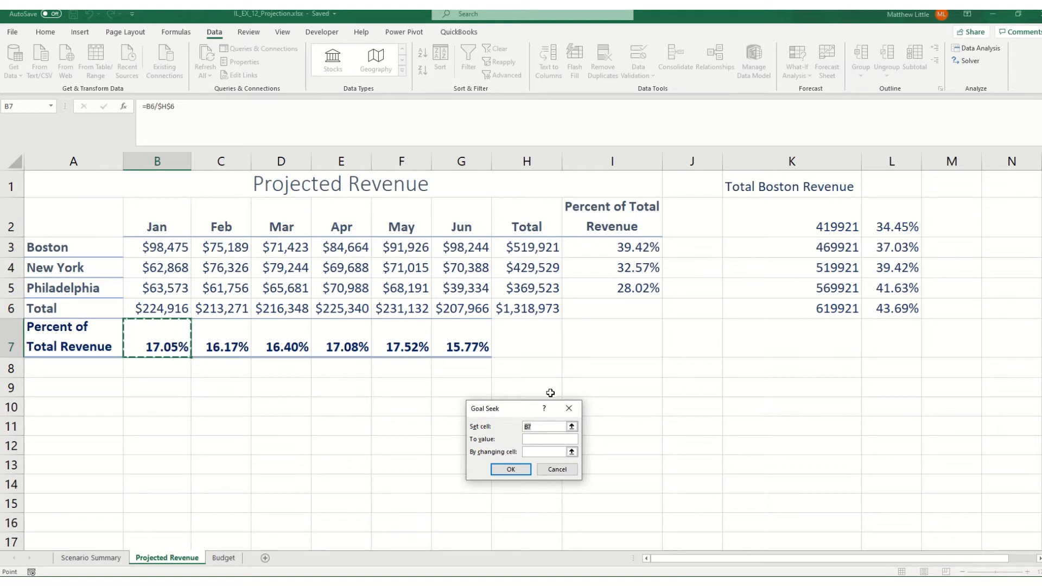
{"action": "left_click", "coordinate": [541, 441]}
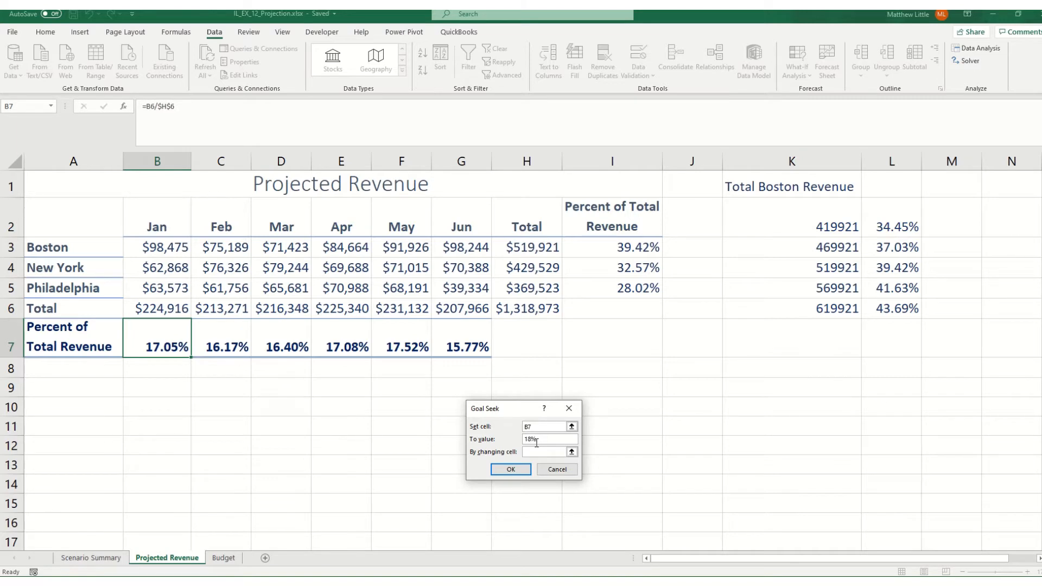
{"action": "left_click", "coordinate": [548, 452]}
{"action": "left_click", "coordinate": [173, 248]}
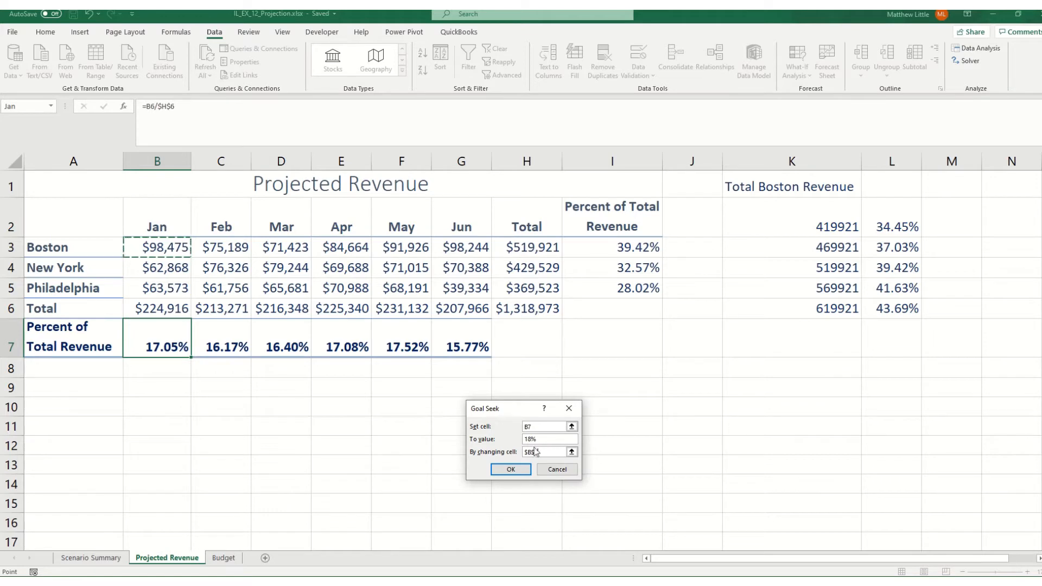
{"action": "left_click", "coordinate": [511, 469]}
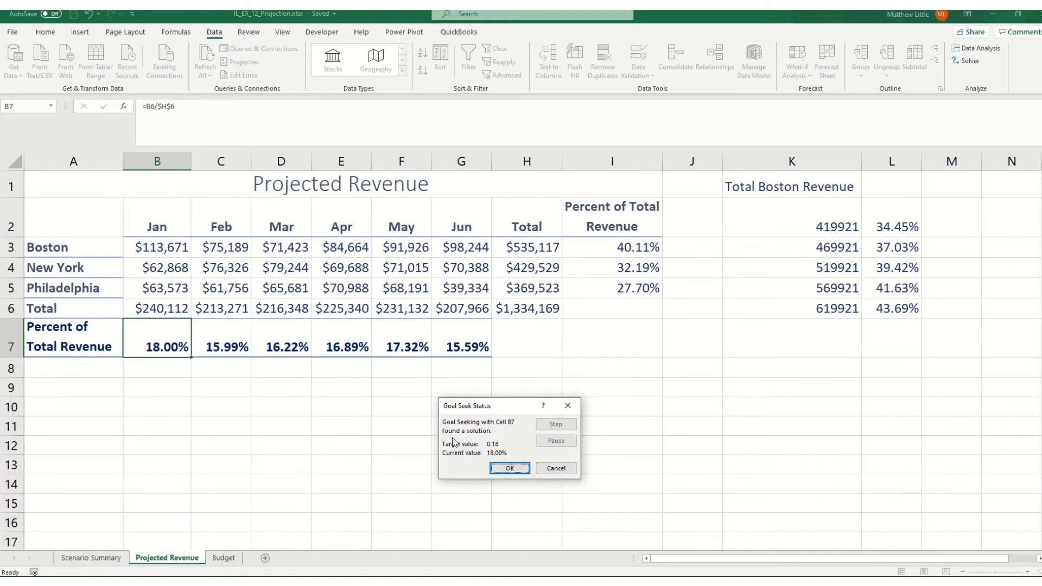
{"action": "left_click", "coordinate": [509, 469]}
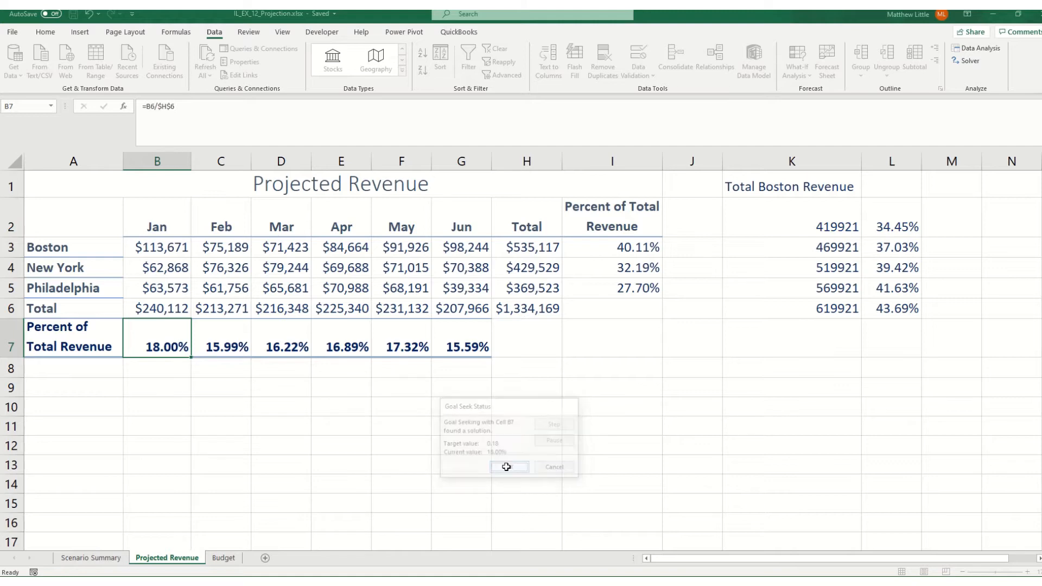
Select the title cell A1 and save the workbook
{"action": "left_click", "coordinate": [112, 193]}
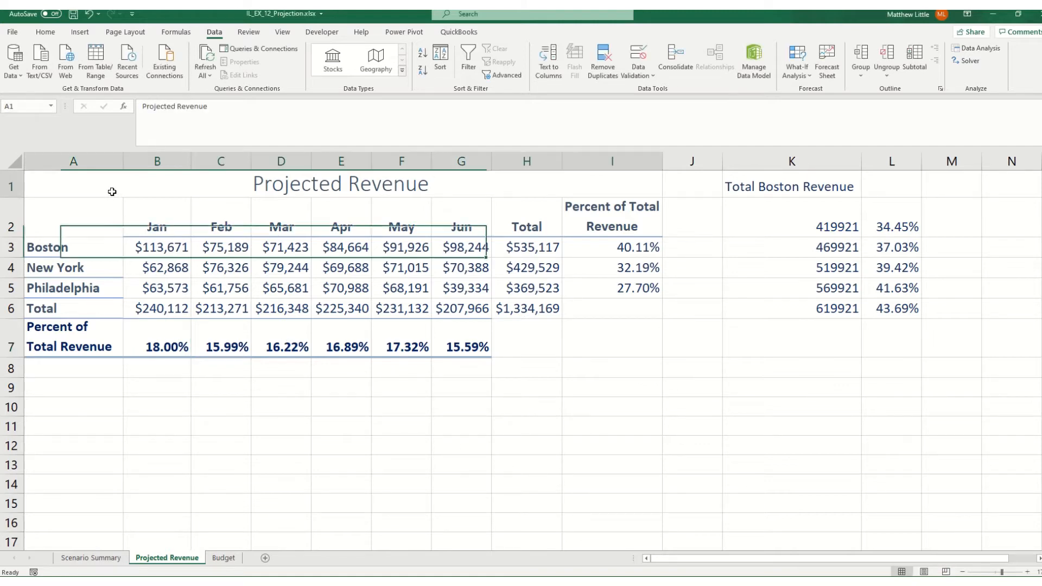
{"action": "left_click", "coordinate": [73, 13]}
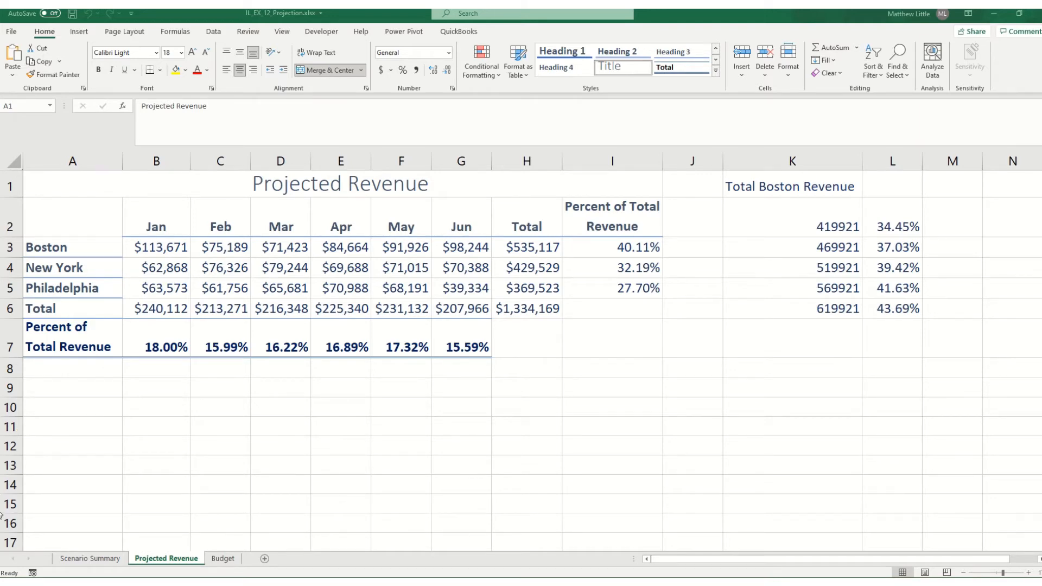
On the Budget sheet, start Solver with the budget total $I$6 as objective and a target value of 2000000
{"action": "left_click", "coordinate": [223, 563]}
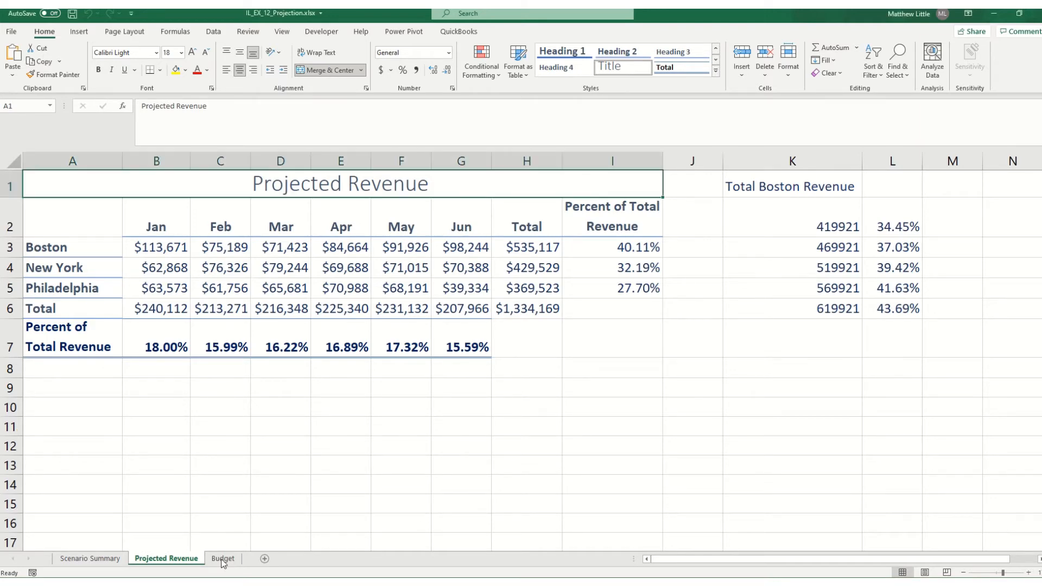
{"action": "left_click", "coordinate": [222, 562]}
{"action": "scroll", "coordinate": [181, 459], "scroll_direction": "up", "scroll_amount": 3}
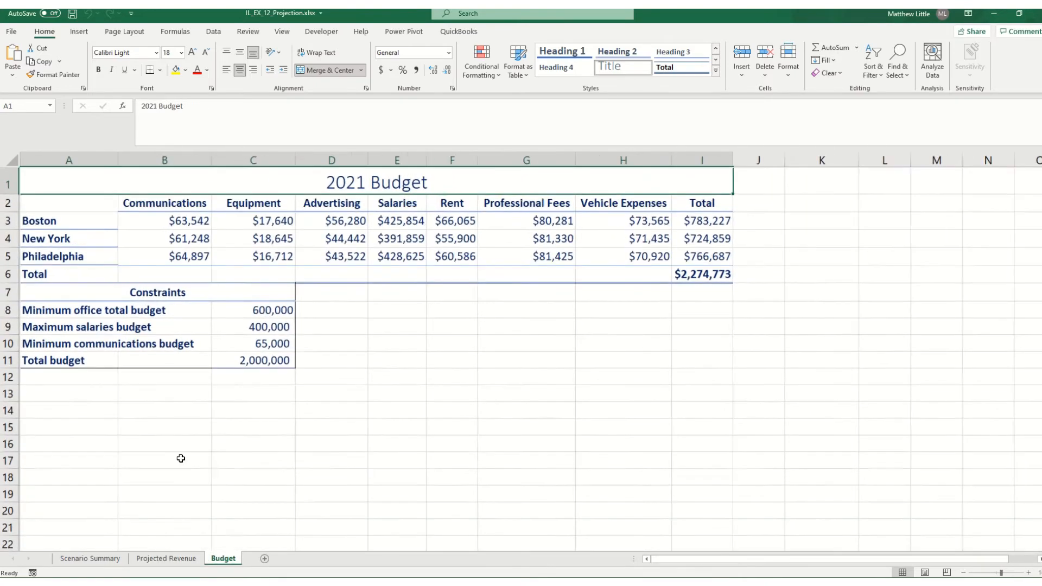
{"action": "scroll", "coordinate": [181, 458], "scroll_direction": "up", "scroll_amount": 1}
{"action": "scroll", "coordinate": [181, 459], "scroll_direction": "up", "scroll_amount": 1}
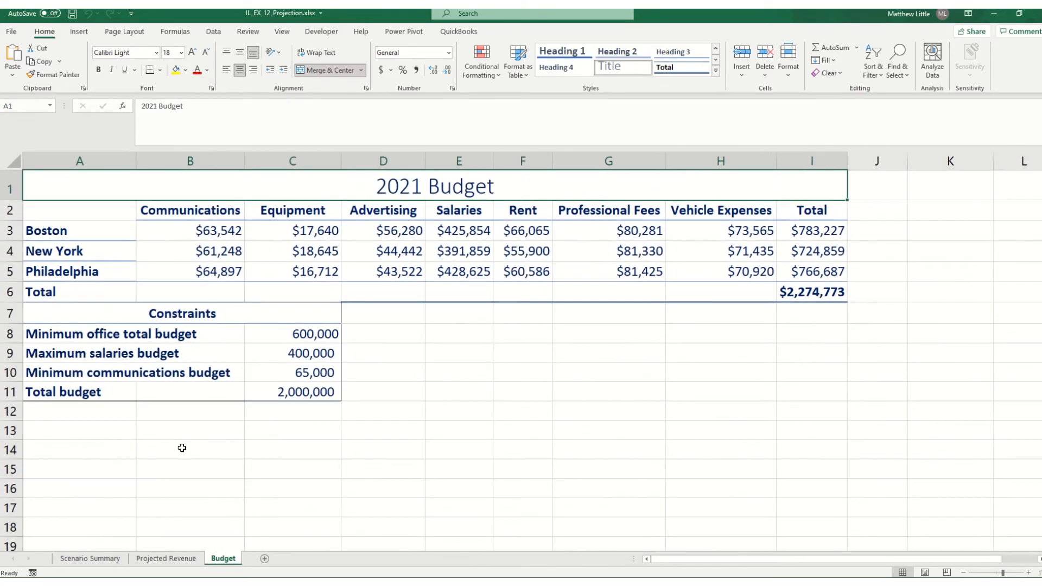
{"action": "left_click", "coordinate": [214, 32]}
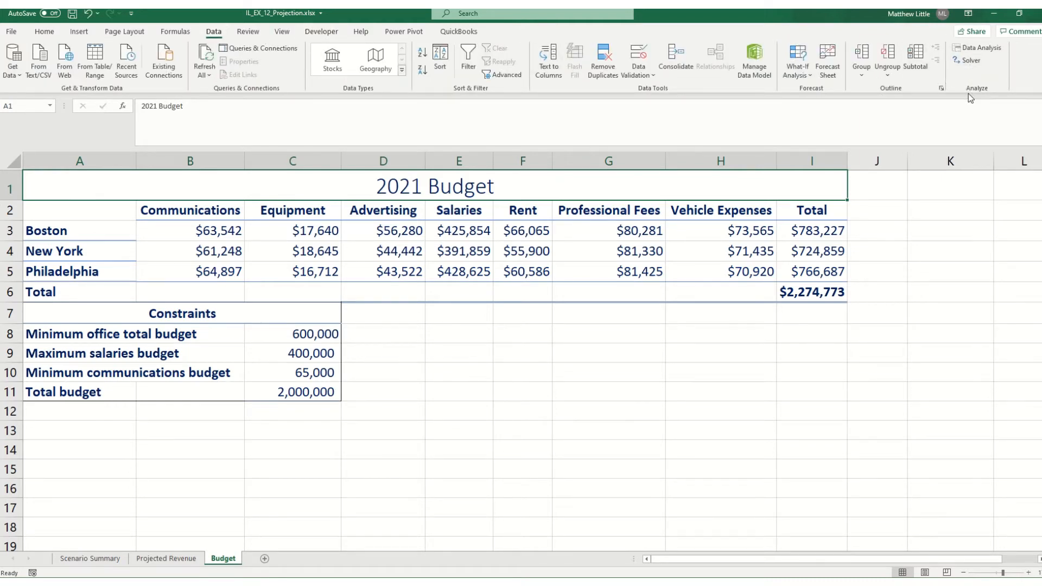
{"action": "left_click", "coordinate": [968, 61]}
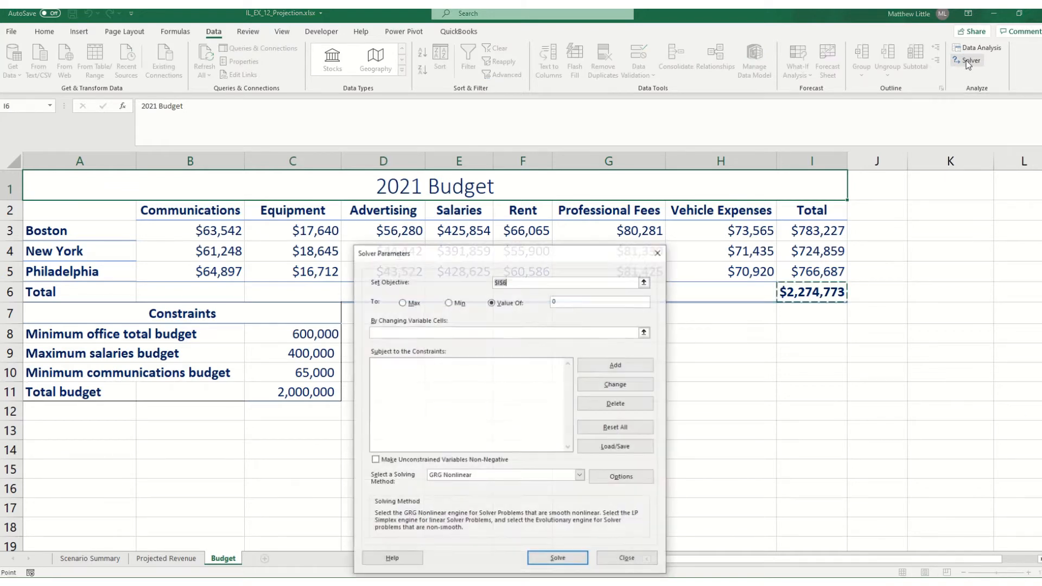
{"action": "left_click_drag", "start_coordinate": [500, 261], "coordinate": [451, 163]}
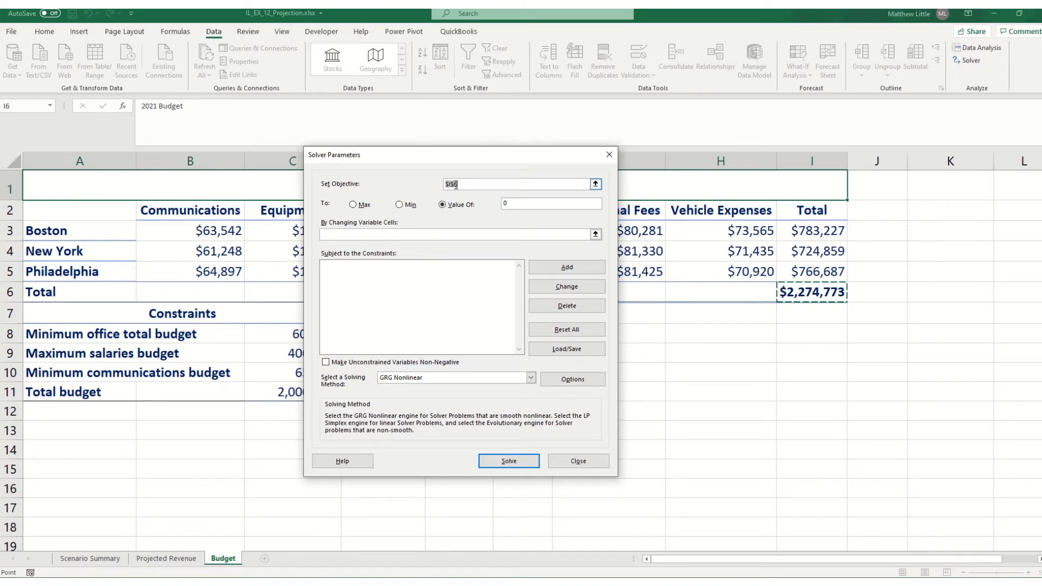
{"action": "left_click", "coordinate": [521, 205]}
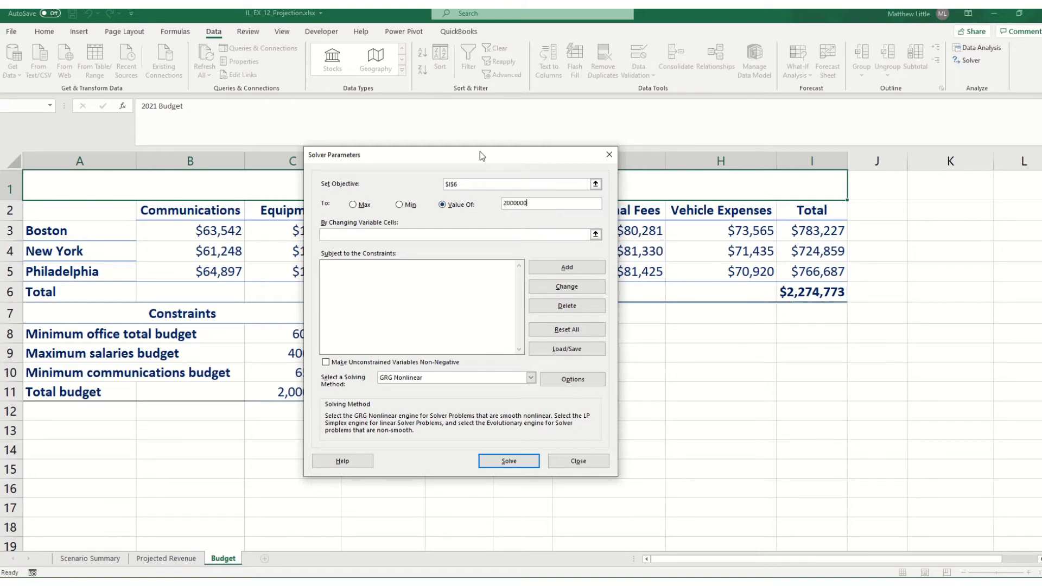
{"action": "left_click_drag", "start_coordinate": [481, 153], "coordinate": [727, 311]}
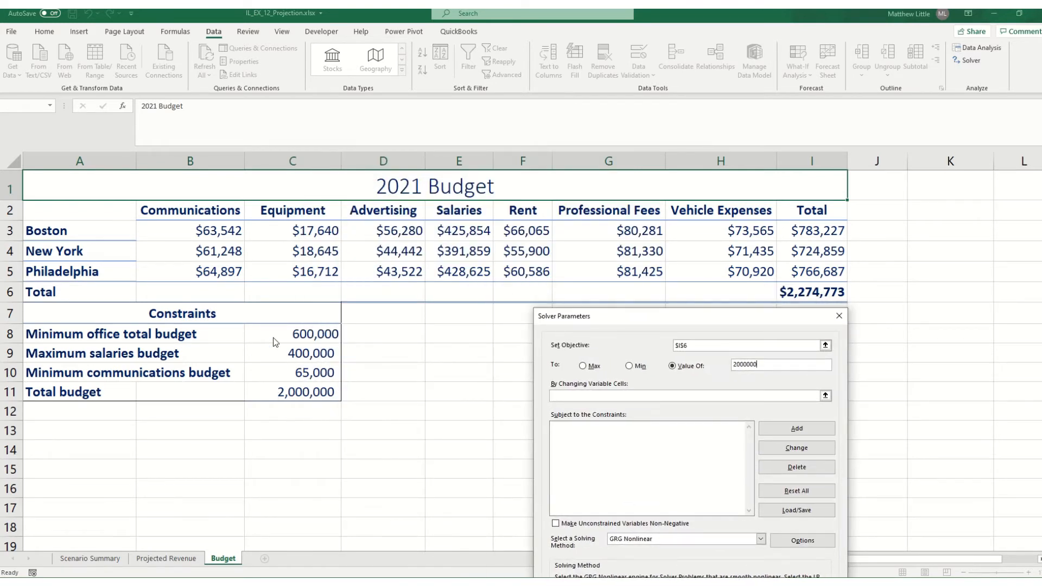
Set Solver's changing variable cells to the Communications and Salaries budgets, $B$3:$B$5 and $E$3:$E$5
{"action": "left_click_drag", "start_coordinate": [603, 326], "coordinate": [353, 116]}
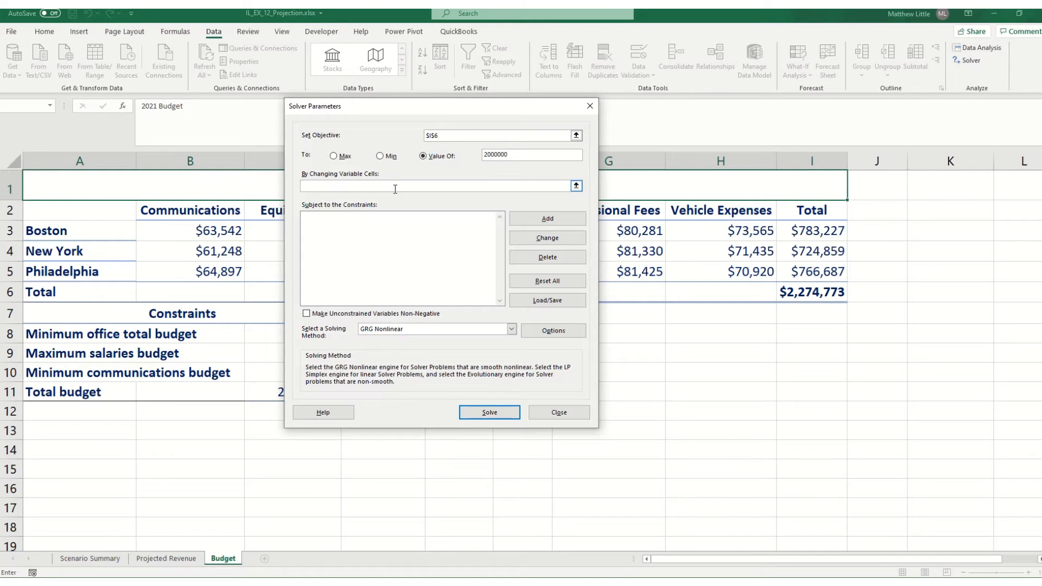
{"action": "left_click_drag", "start_coordinate": [450, 104], "coordinate": [525, 188]}
{"action": "left_click_drag", "start_coordinate": [551, 198], "coordinate": [553, 198]}
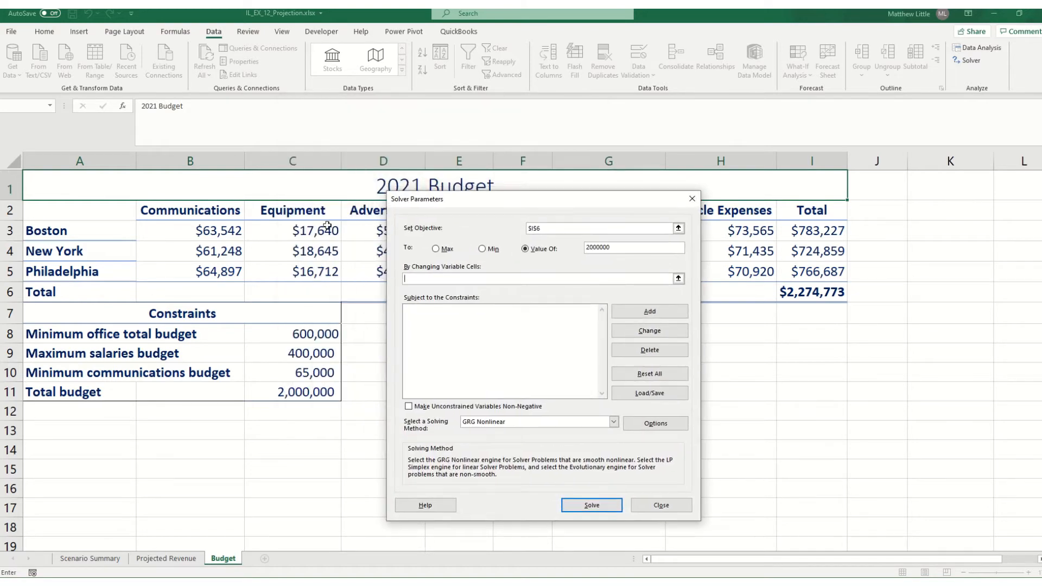
{"action": "left_click", "coordinate": [219, 233]}
{"action": "left_click_drag", "start_coordinate": [219, 233], "coordinate": [222, 266]}
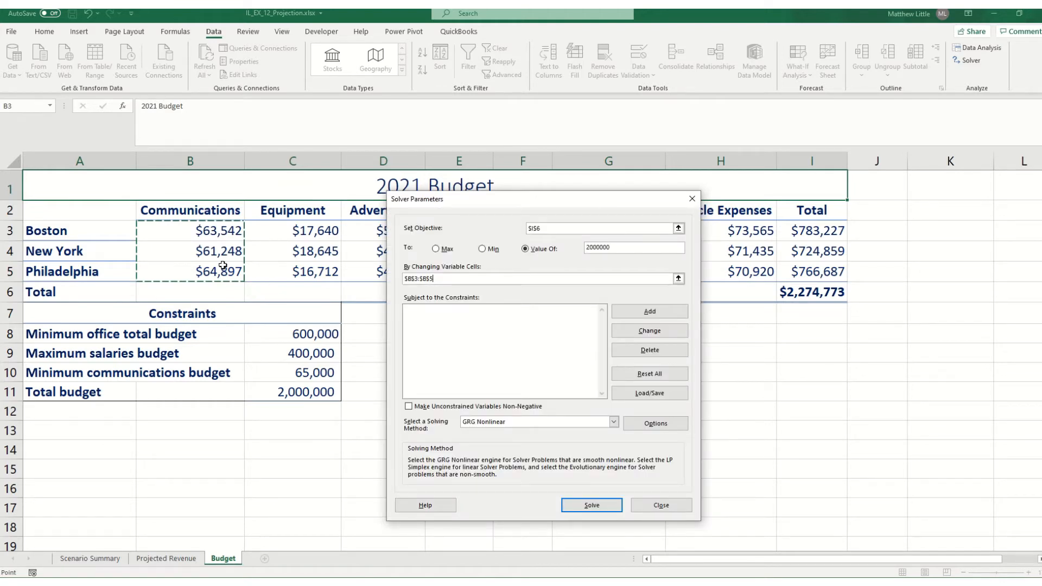
{"action": "left_click_drag", "start_coordinate": [453, 203], "coordinate": [446, 293]}
{"action": "type", "text": ","}
{"action": "left_click_drag", "start_coordinate": [451, 235], "coordinate": [451, 268]}
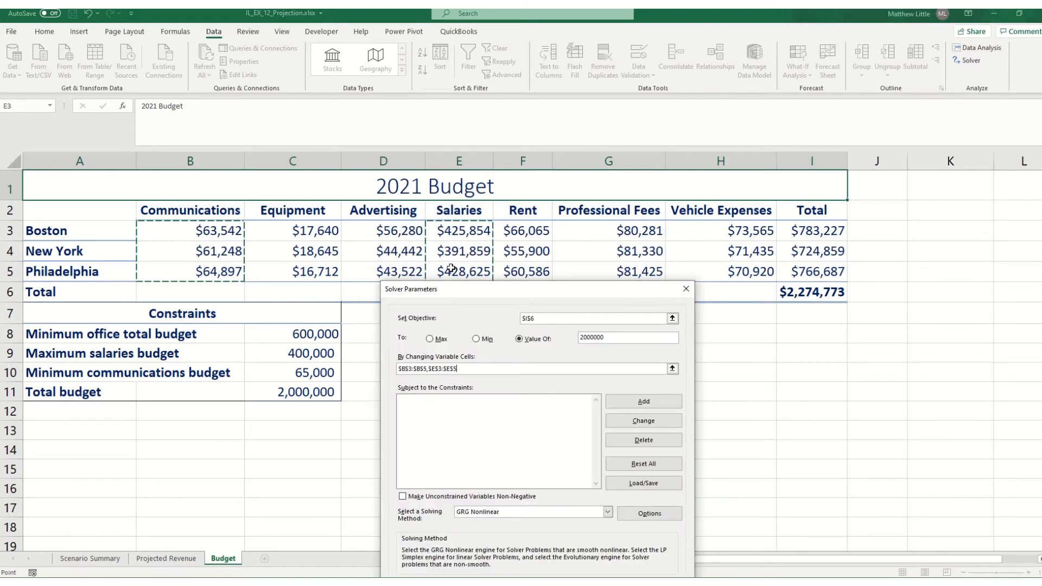
Add a Solver constraint requiring the office totals $I$3:$I$5 to be >= the minimum office total budget in $C$8
{"action": "left_click", "coordinate": [628, 404]}
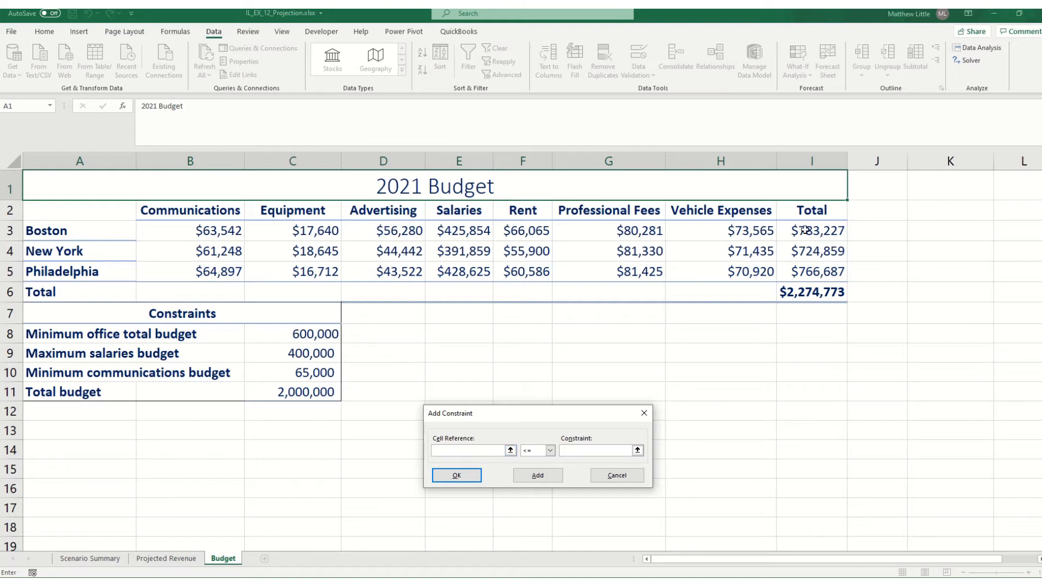
{"action": "left_click_drag", "start_coordinate": [809, 228], "coordinate": [814, 270]}
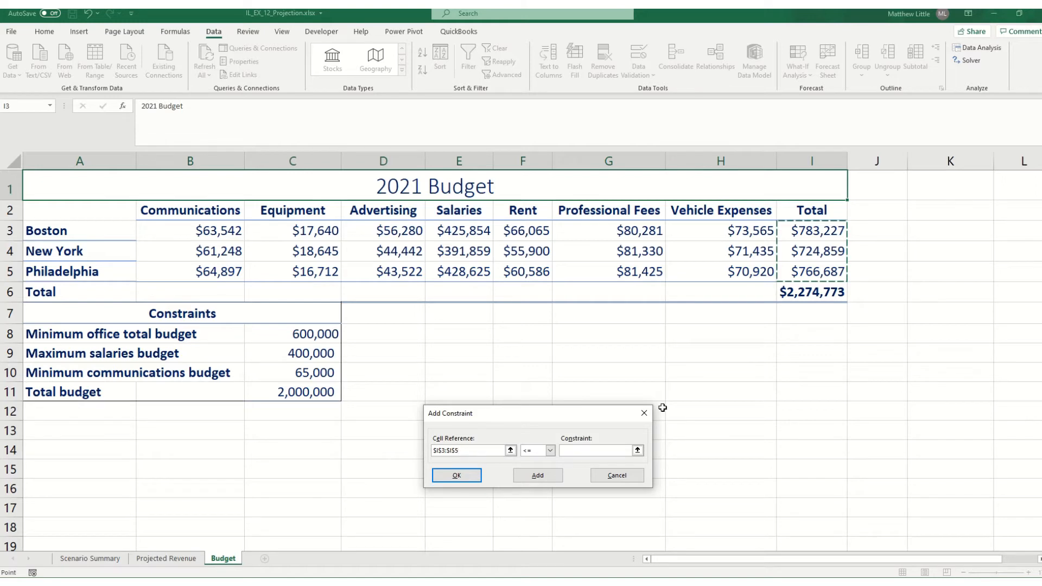
{"action": "left_click", "coordinate": [550, 450]}
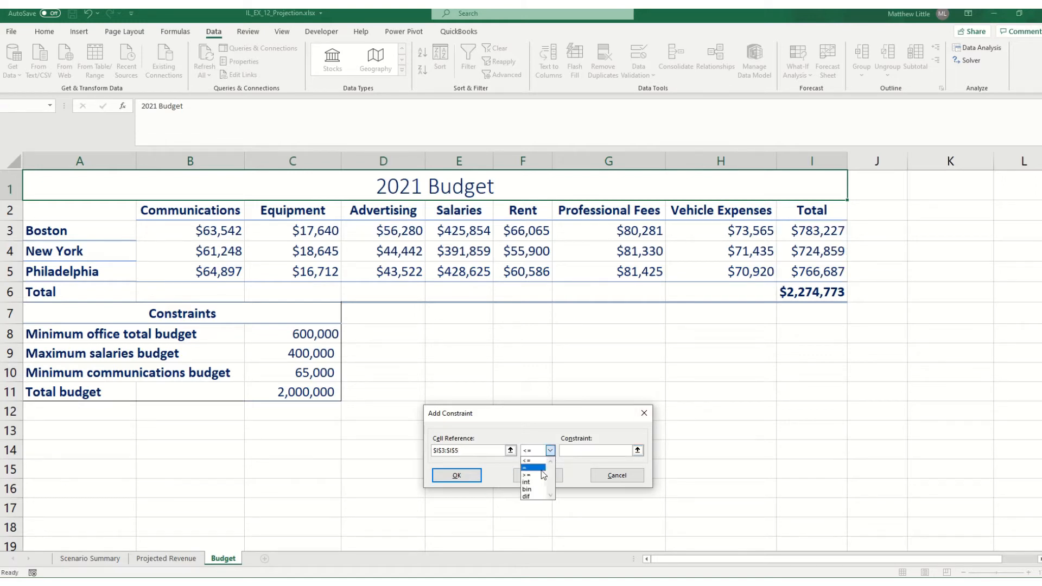
{"action": "left_click", "coordinate": [541, 475]}
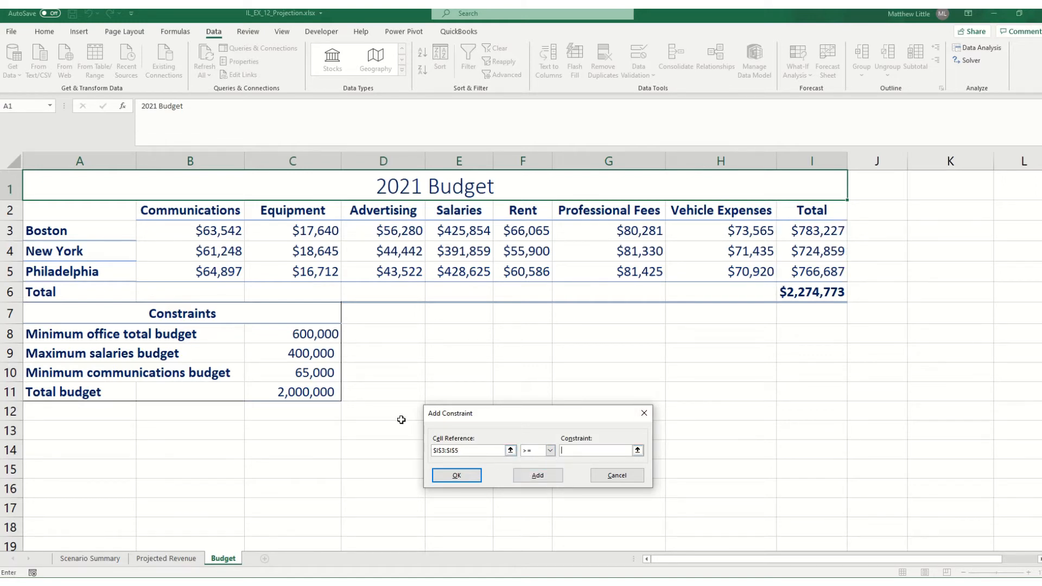
{"action": "left_click", "coordinate": [303, 330]}
{"action": "left_click", "coordinate": [536, 475]}
Try to add a Solver constraint keeping the salaries $E$3:$E$5 <= the maximum salaries budget in $C$9
{"action": "left_click_drag", "start_coordinate": [460, 229], "coordinate": [464, 267]}
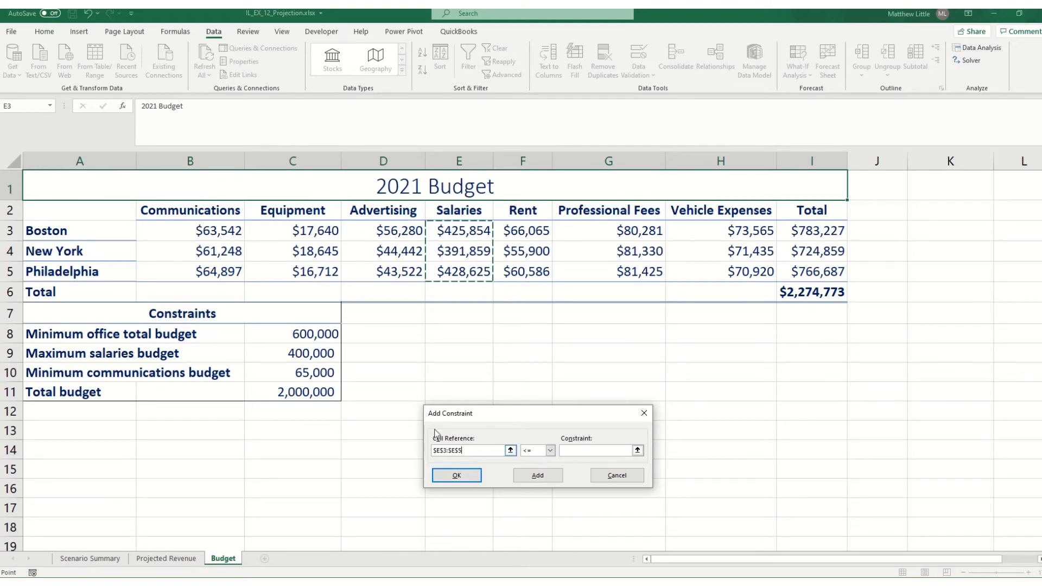
{"action": "left_click", "coordinate": [311, 353]}
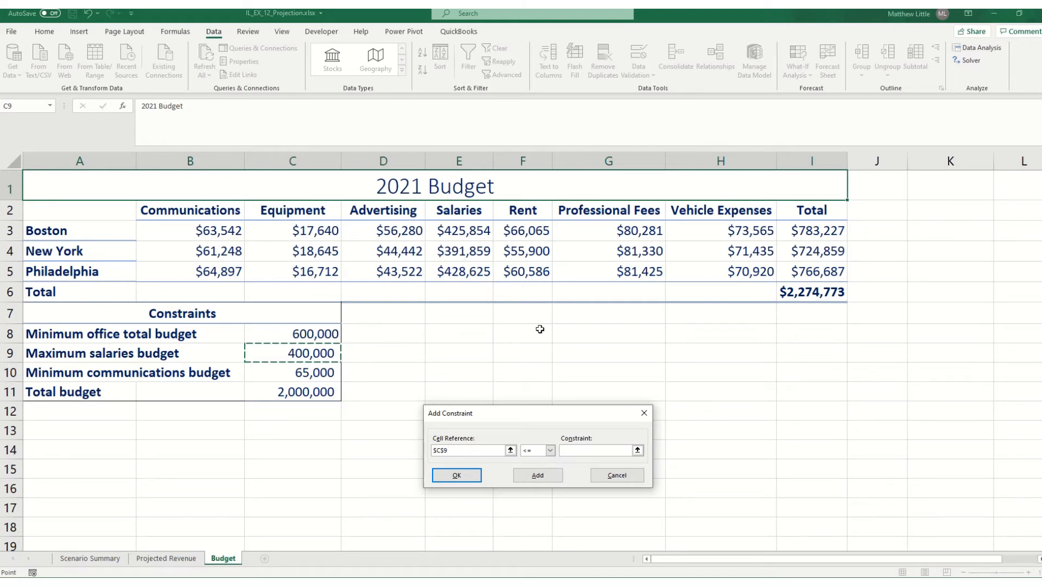
{"action": "left_click", "coordinate": [553, 477]}
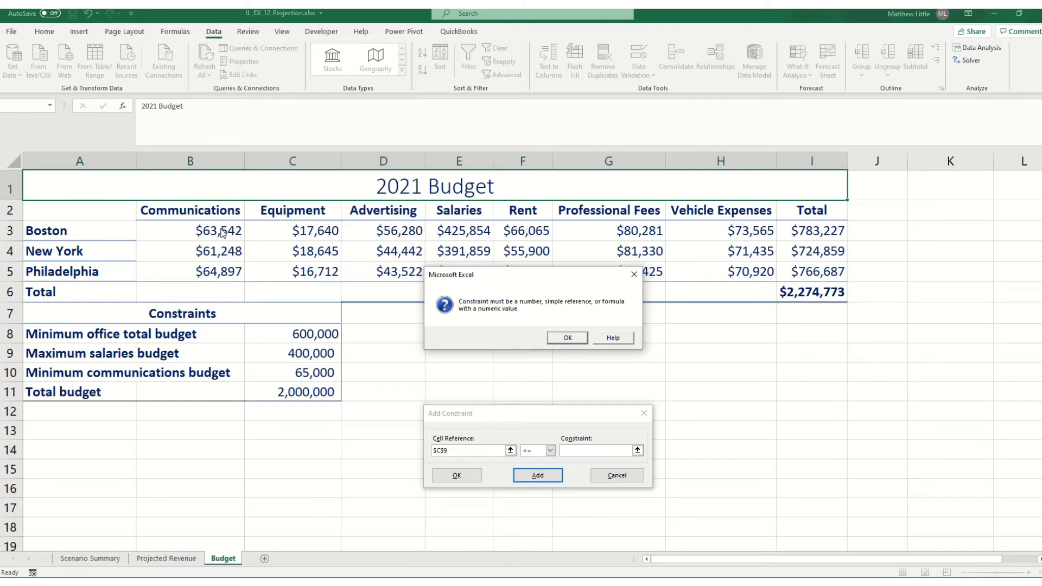
{"action": "left_click", "coordinate": [566, 339]}
{"action": "left_click", "coordinate": [602, 450]}
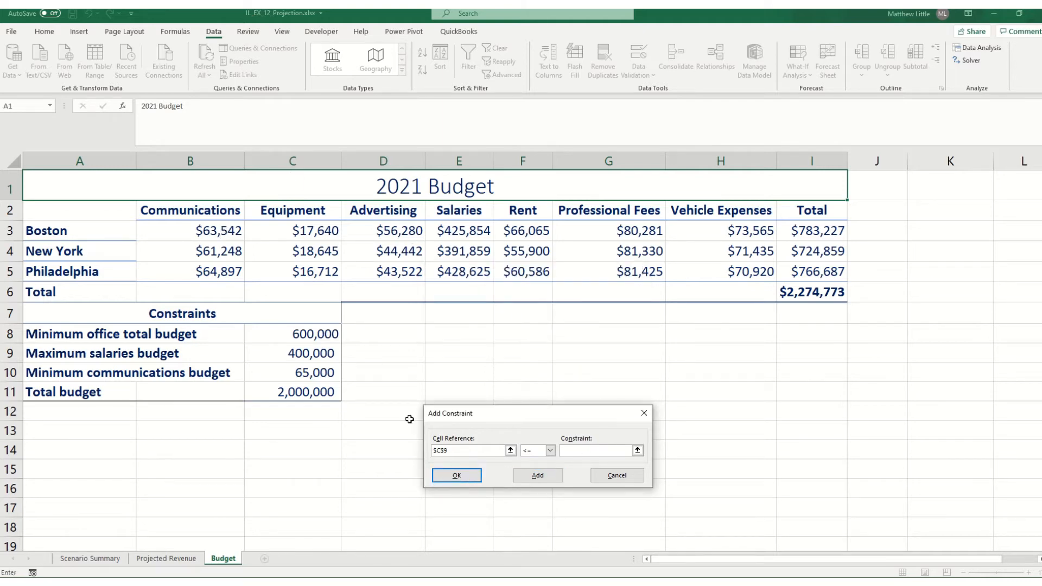
{"action": "left_click", "coordinate": [321, 354]}
{"action": "left_click", "coordinate": [535, 476]}
Add a Solver constraint requiring the communications budgets $B$3:$B$5 to be >= the minimum communications budget in $C$10
{"action": "left_click_drag", "start_coordinate": [236, 231], "coordinate": [237, 272]}
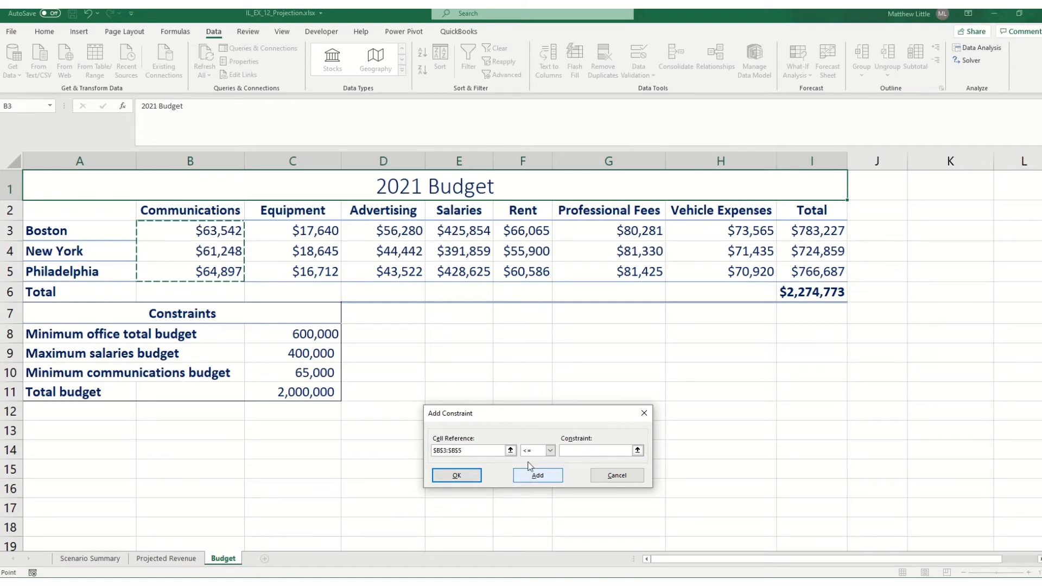
{"action": "left_click", "coordinate": [550, 451]}
{"action": "left_click", "coordinate": [541, 474]}
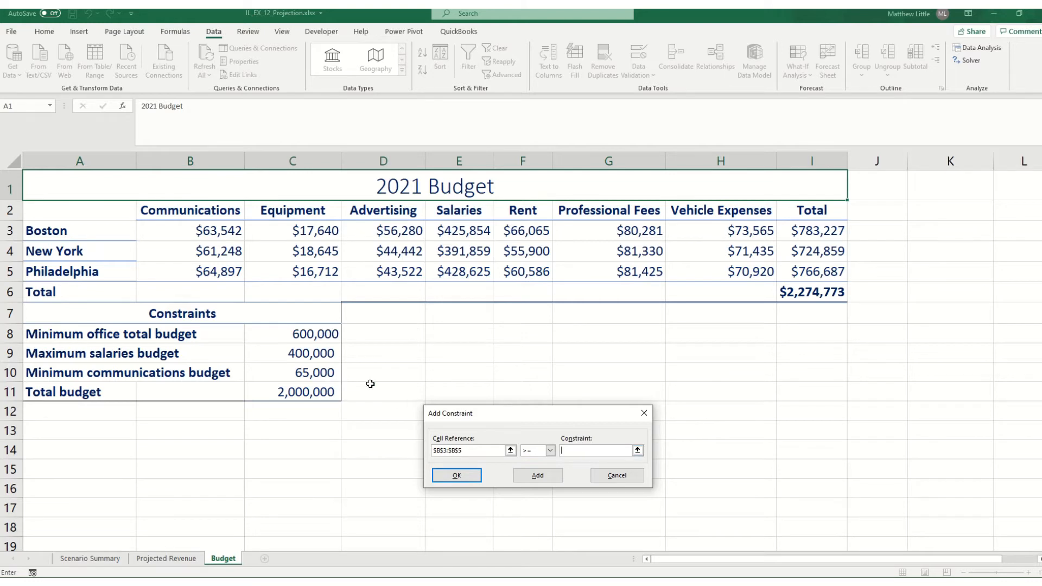
{"action": "left_click", "coordinate": [323, 373]}
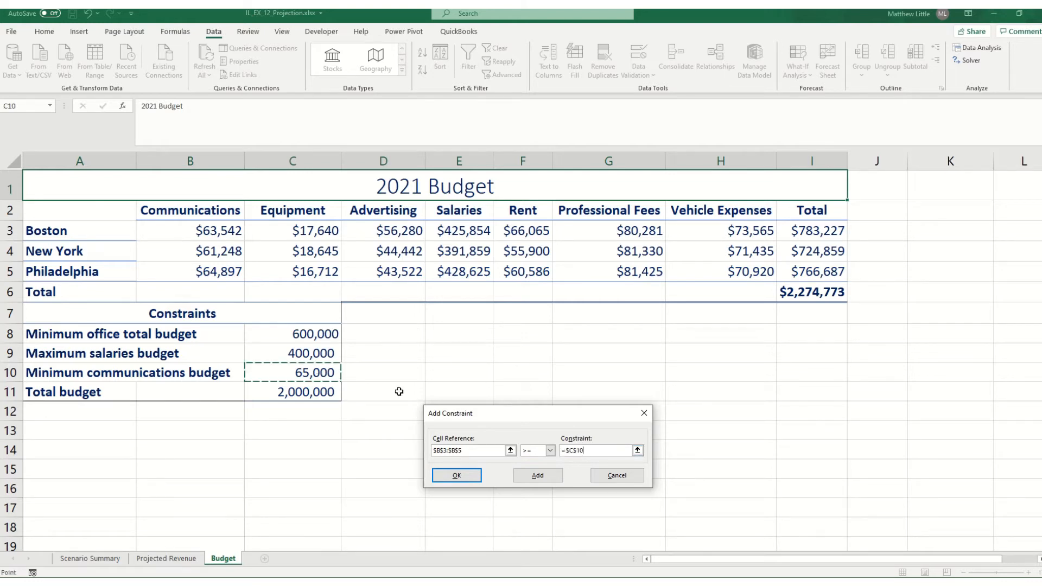
{"action": "left_click", "coordinate": [472, 477]}
Correct the Solver constraint on $C$9 so the salaries $E$3:$E$5 are <= the maximum salaries budget in $C$9
{"action": "left_click", "coordinate": [427, 369]}
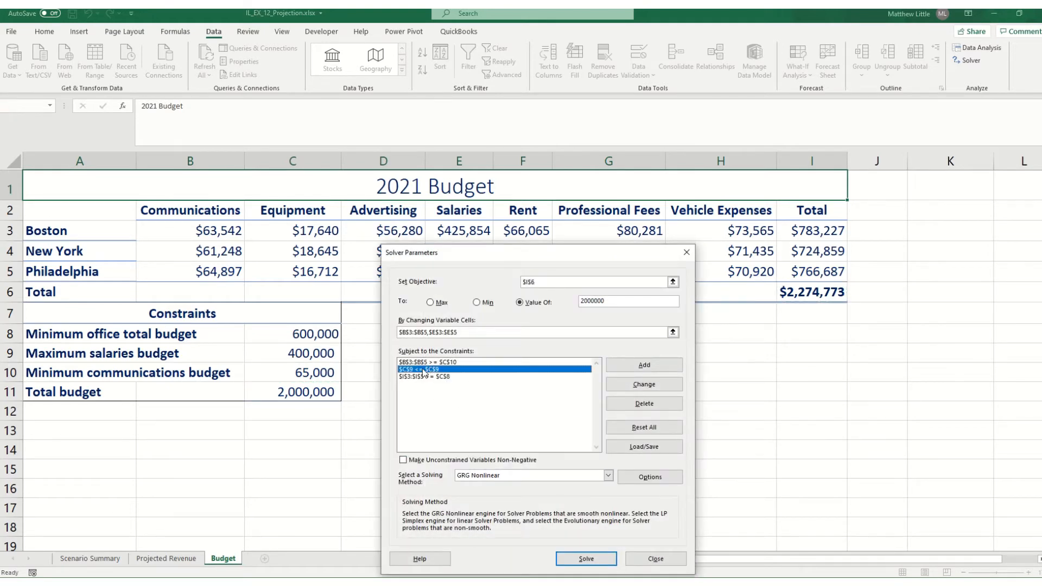
{"action": "left_click", "coordinate": [636, 387]}
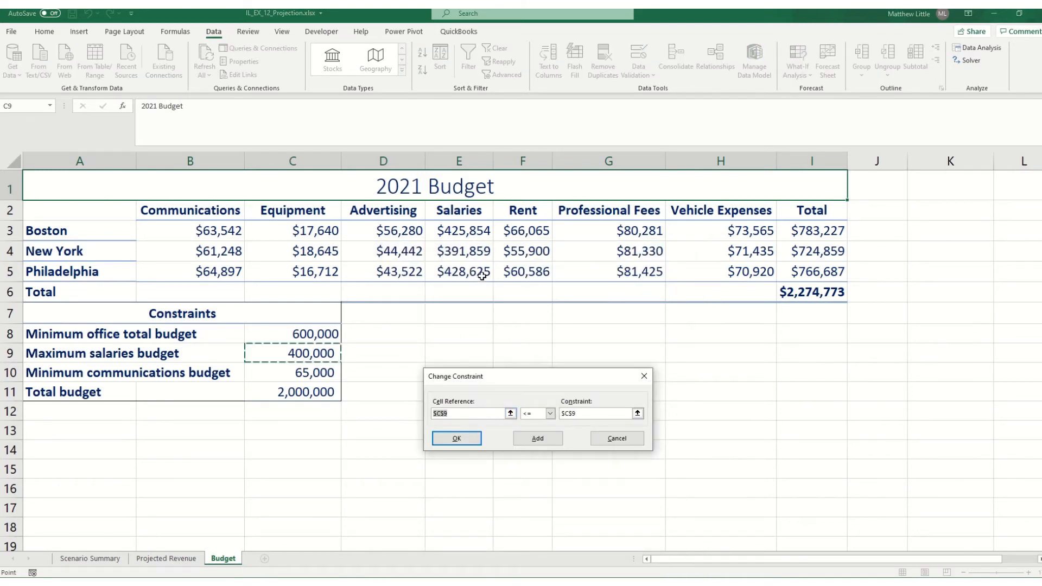
{"action": "left_click_drag", "start_coordinate": [475, 231], "coordinate": [478, 273]}
{"action": "left_click", "coordinate": [466, 435]}
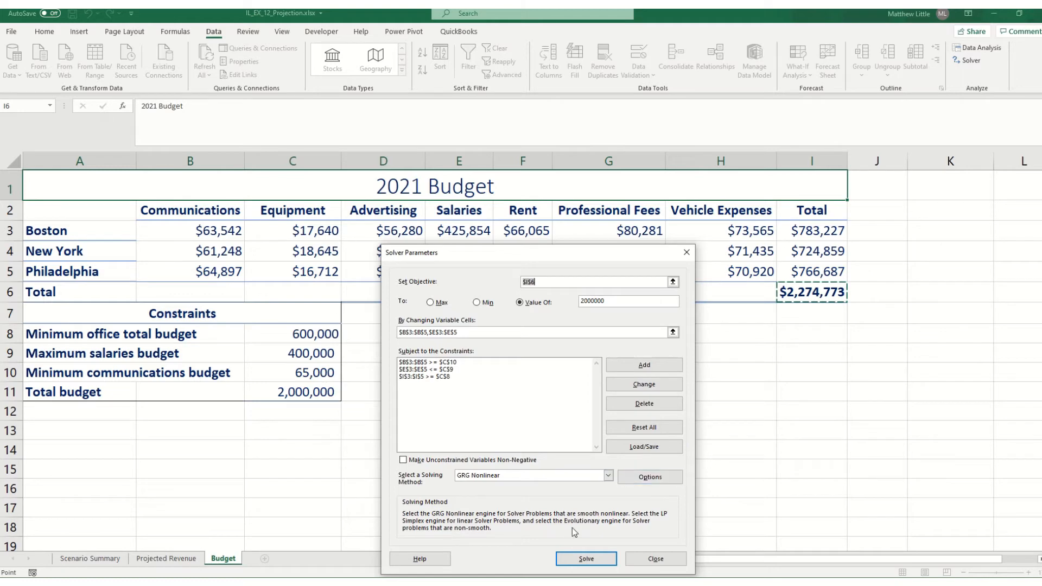
Solve the budget model, keep the Solver solution on the Budget sheet and save the workbook
{"action": "left_click", "coordinate": [573, 560]}
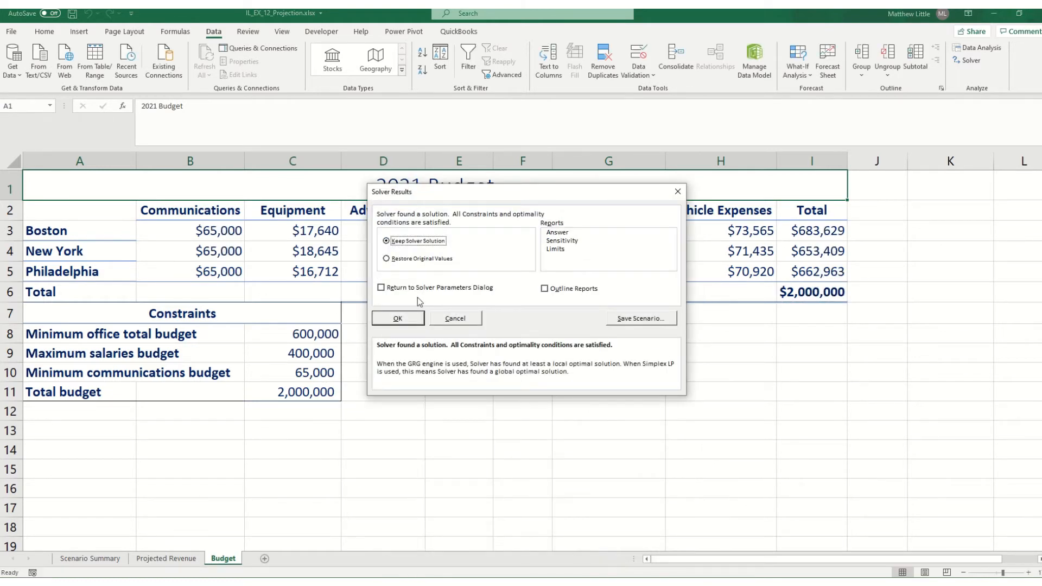
{"action": "left_click_drag", "start_coordinate": [404, 198], "coordinate": [419, 336]}
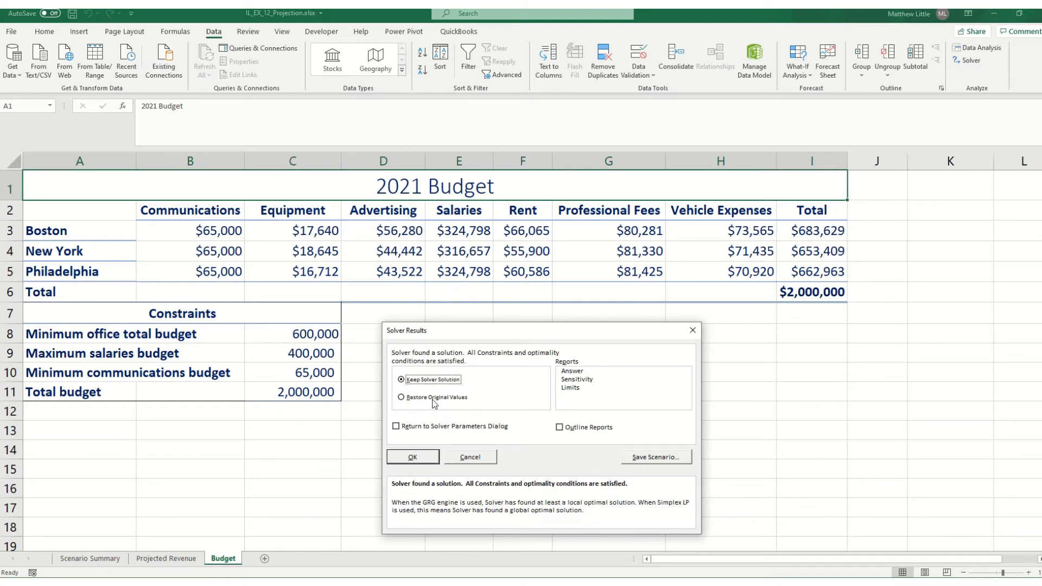
{"action": "left_click", "coordinate": [424, 456]}
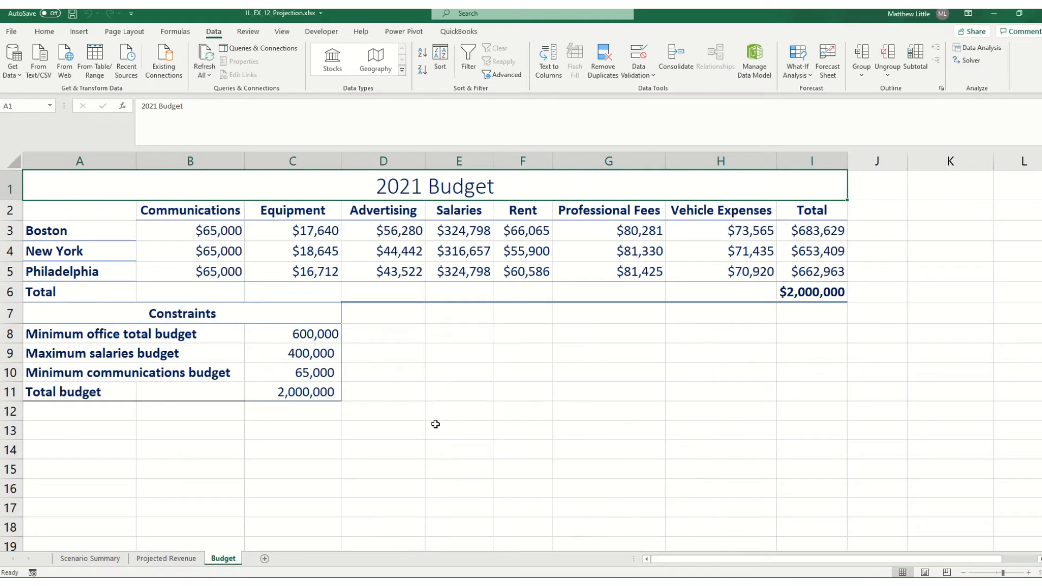
{"action": "left_click", "coordinate": [436, 424]}
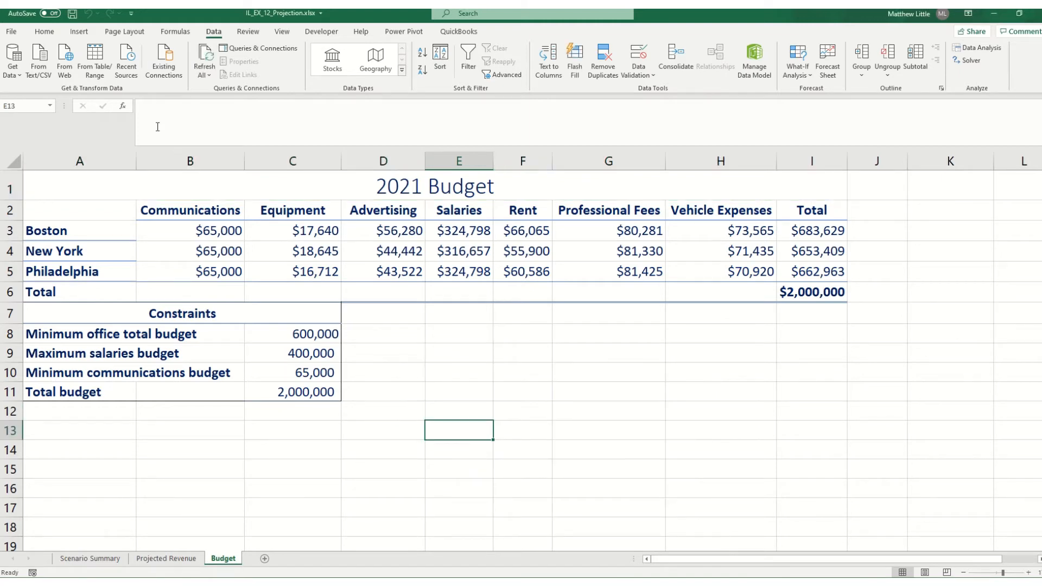
{"action": "left_click", "coordinate": [73, 14]}
Switch to File Explorer, open IL_EX_12-2 (1).xlsx from the Downloads folder and enable editing
{"action": "key", "text": "alt+Tab"}
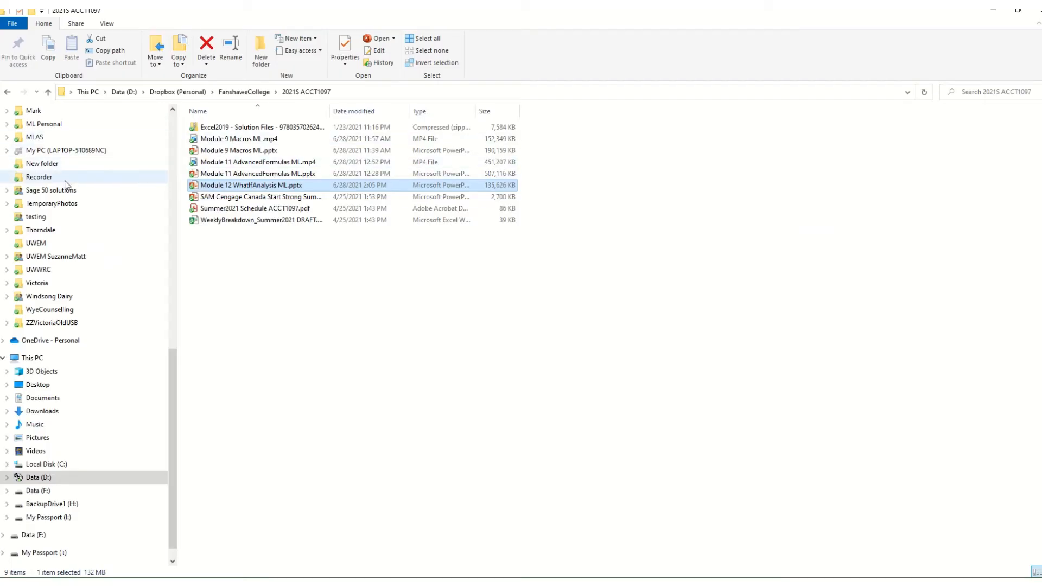
{"action": "scroll", "coordinate": [65, 185], "scroll_direction": "up", "scroll_amount": 15}
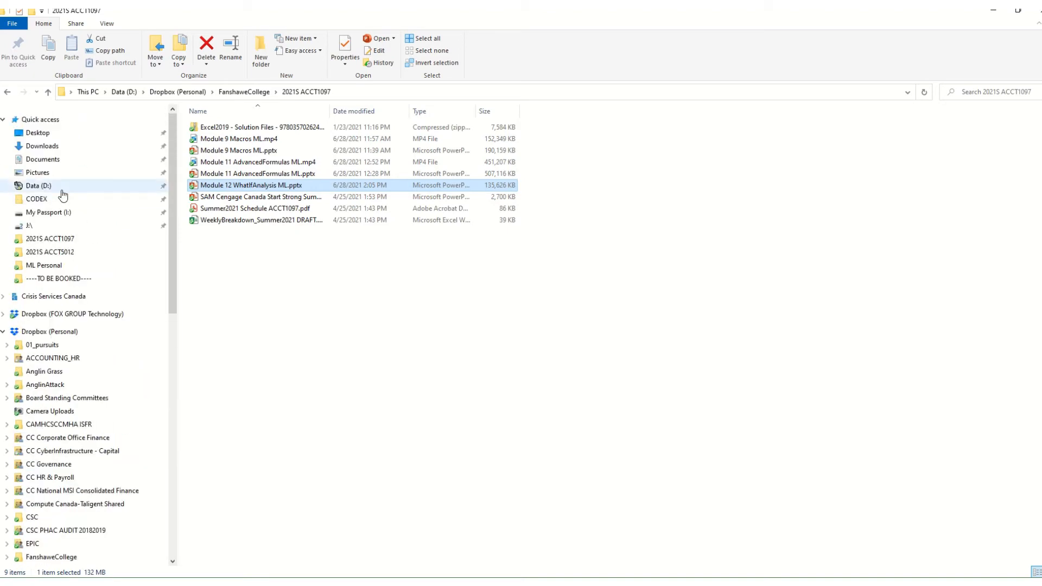
{"action": "left_click", "coordinate": [62, 147]}
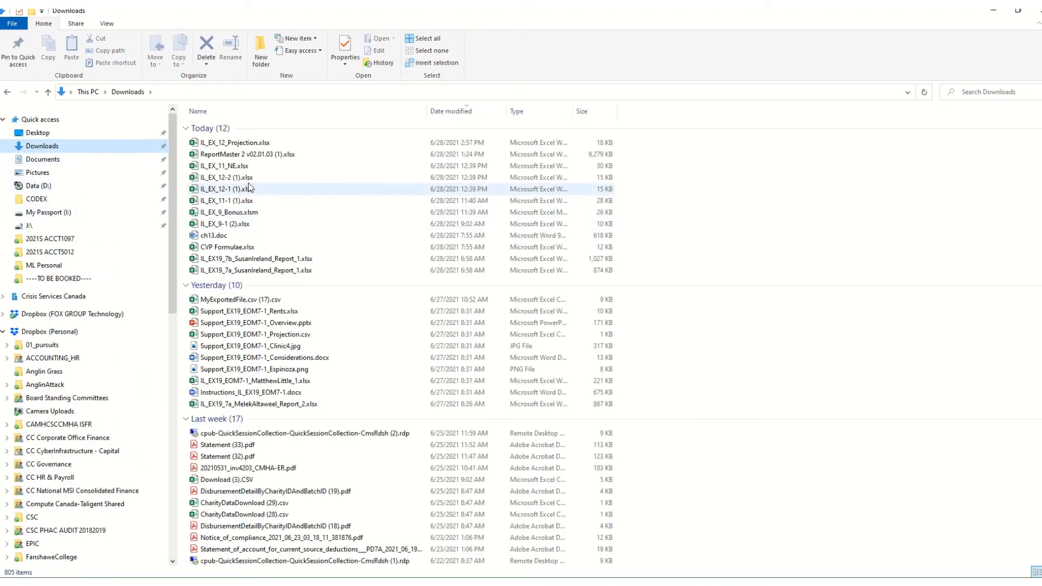
{"action": "left_click", "coordinate": [248, 177]}
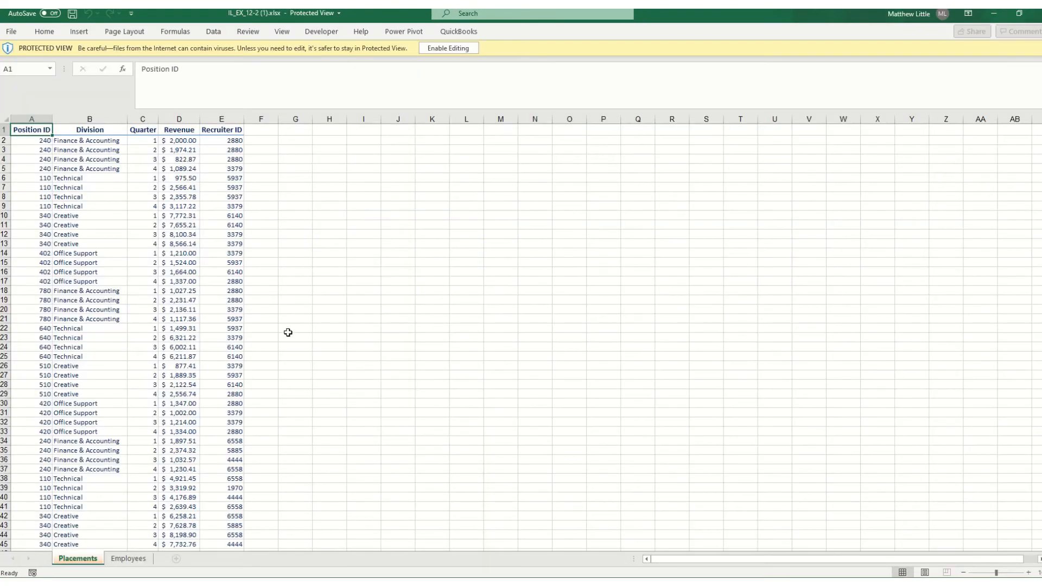
{"action": "scroll", "coordinate": [244, 391], "scroll_direction": "up", "scroll_amount": 2}
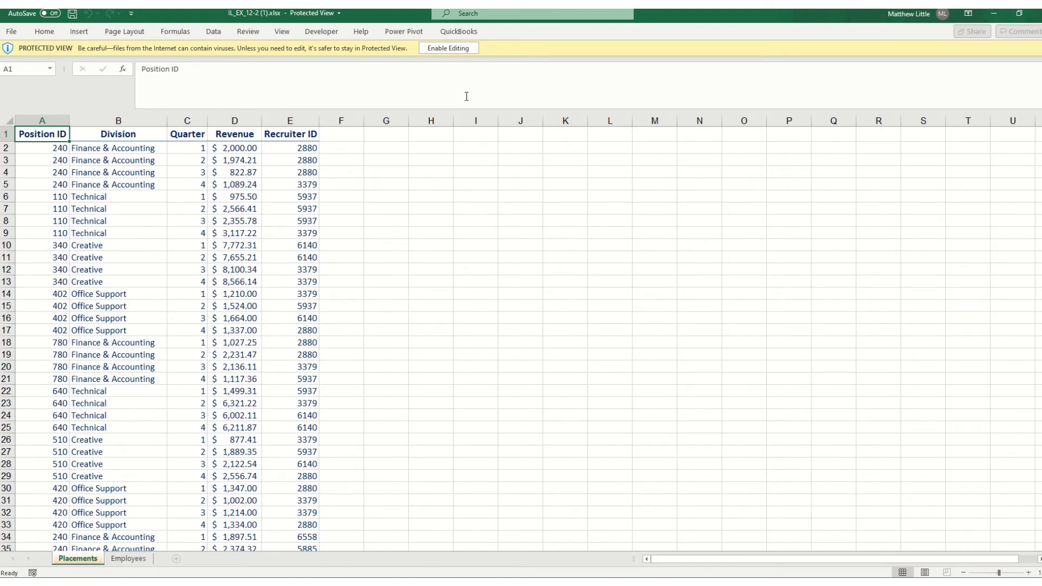
{"action": "left_click", "coordinate": [450, 49]}
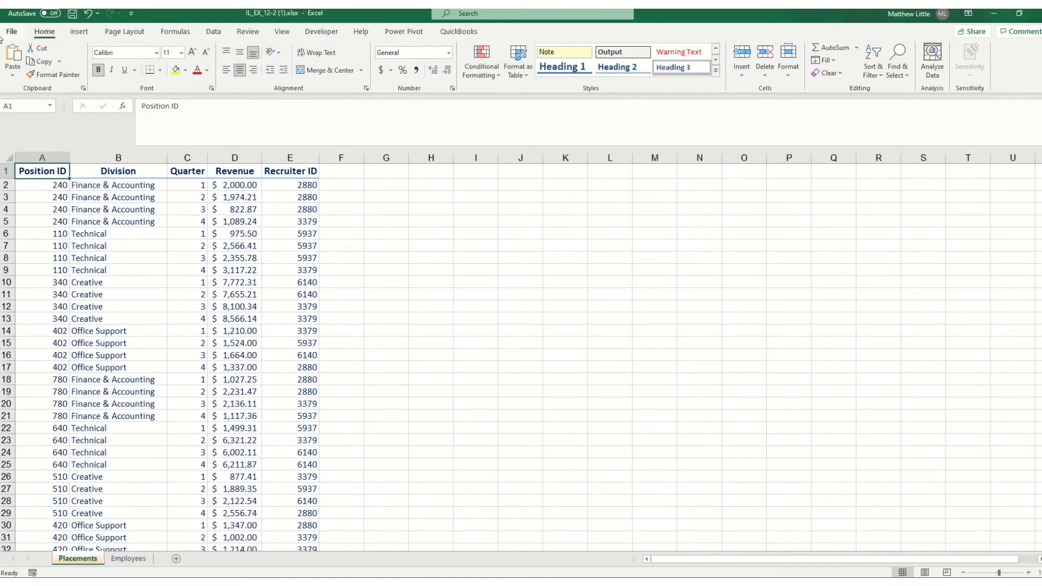
Save the workbook in the Downloads folder under the name IL_EX_12_Placements
{"action": "left_click", "coordinate": [11, 32]}
{"action": "left_click", "coordinate": [12, 37]}
{"action": "left_click", "coordinate": [16, 33]}
{"action": "left_click", "coordinate": [37, 180]}
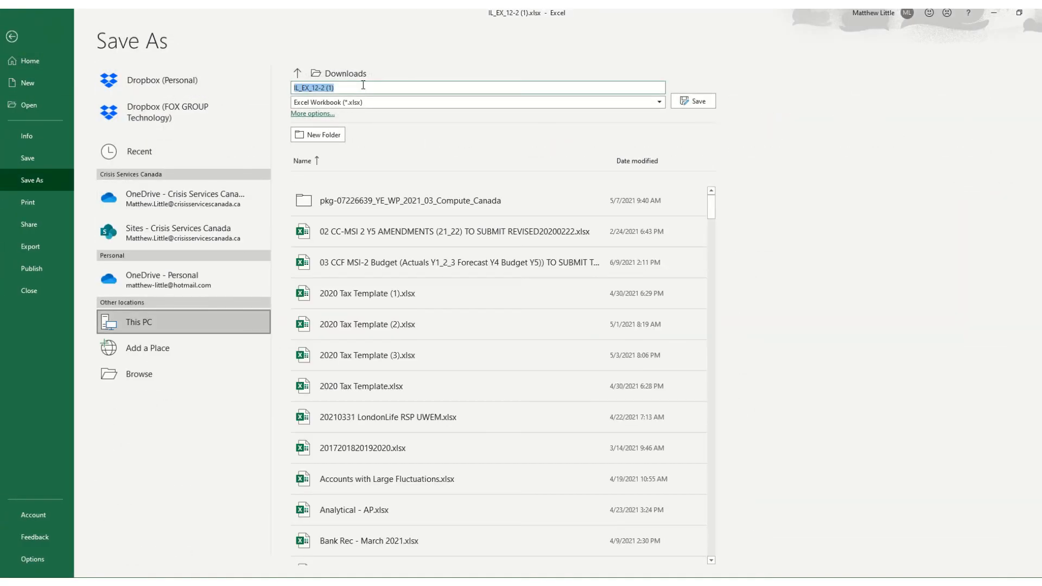
{"action": "left_click_drag", "start_coordinate": [335, 88], "coordinate": [320, 88]}
{"action": "key", "text": "BackSpace"}
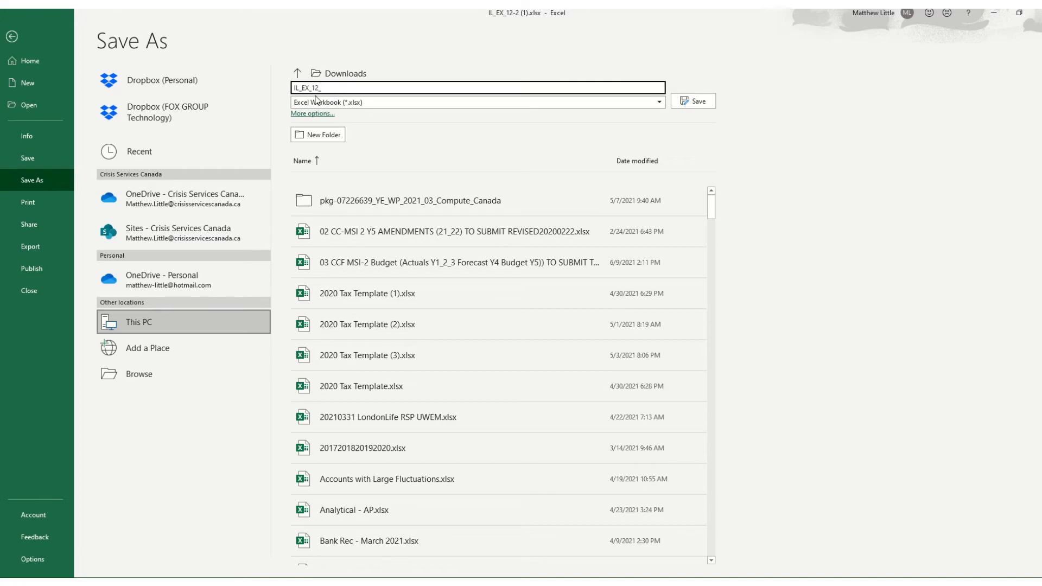
{"action": "type", "text": "_Placements"}
{"action": "key", "text": "Return"}
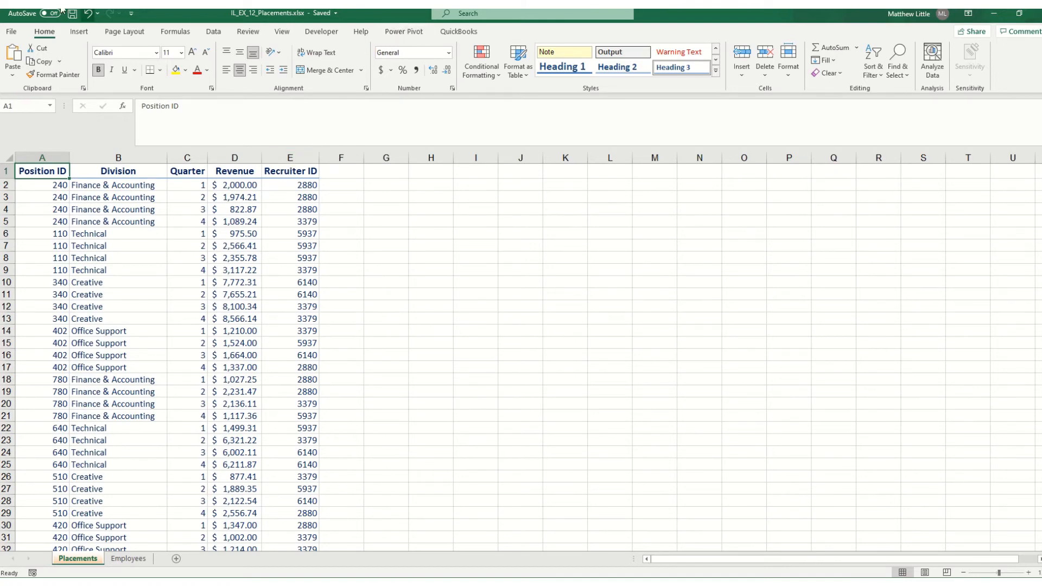
Check in the Excel options' COM Add-ins list whether Microsoft Power Pivot for Excel is enabled
{"action": "left_click", "coordinate": [11, 31]}
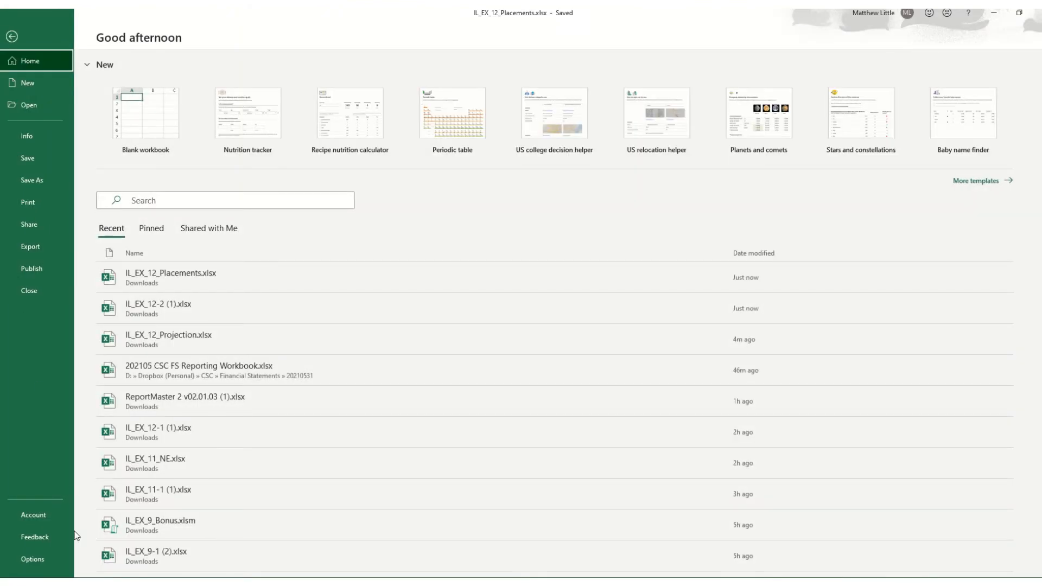
{"action": "key", "text": "Escape"}
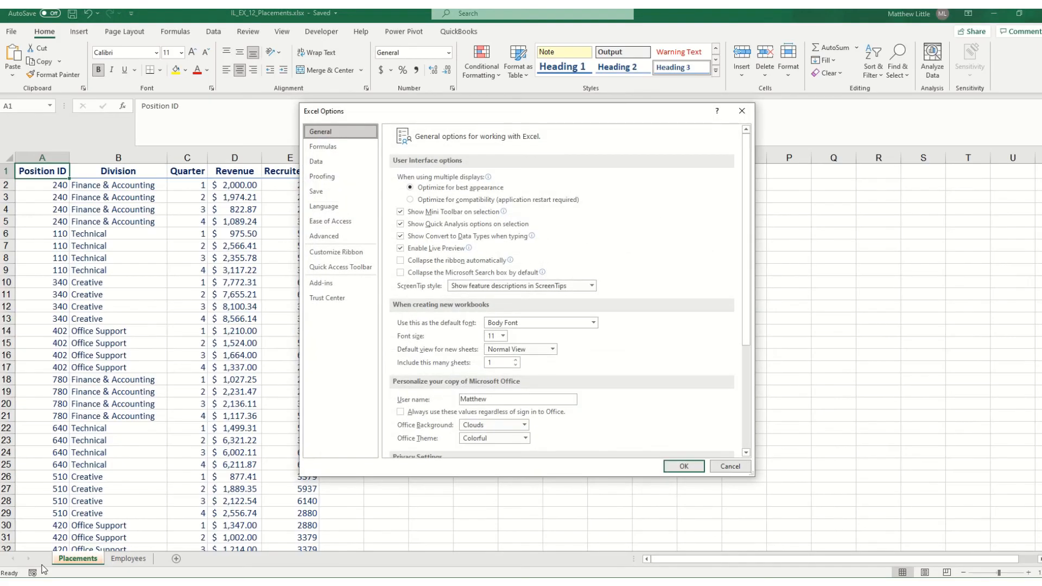
{"action": "left_click", "coordinate": [330, 283]}
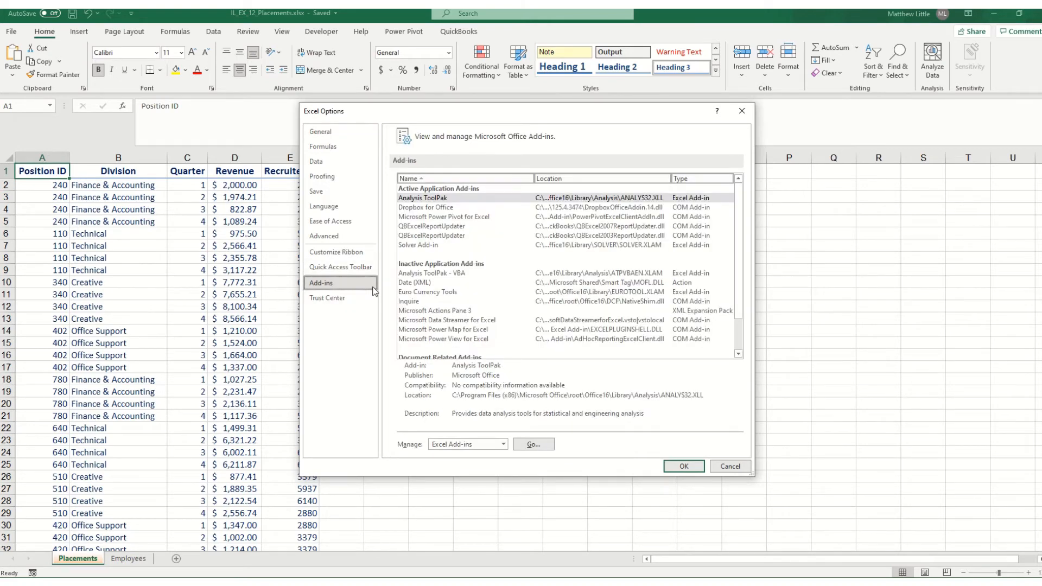
{"action": "left_click", "coordinate": [455, 448]}
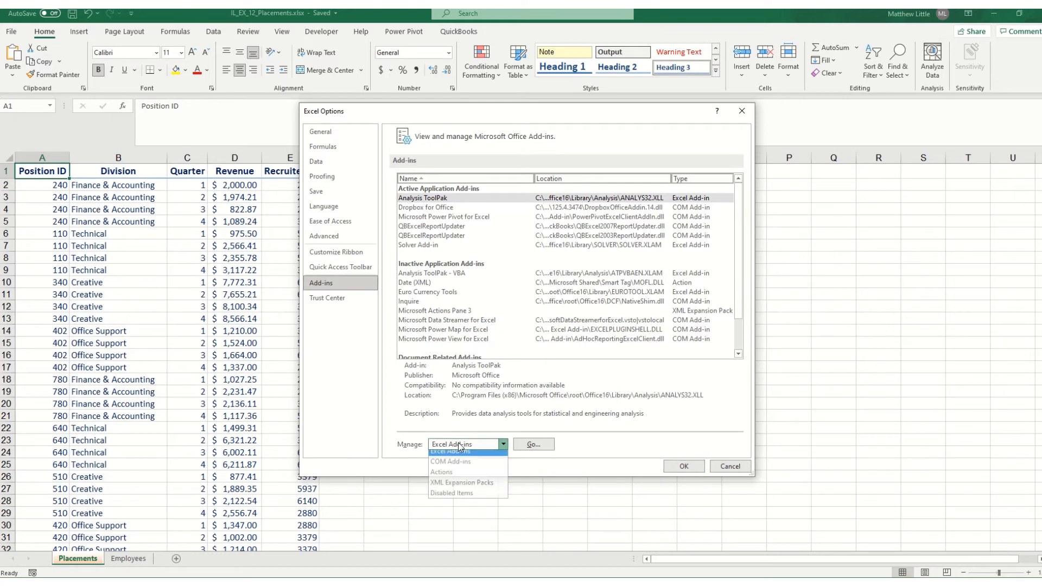
{"action": "left_click", "coordinate": [461, 469]}
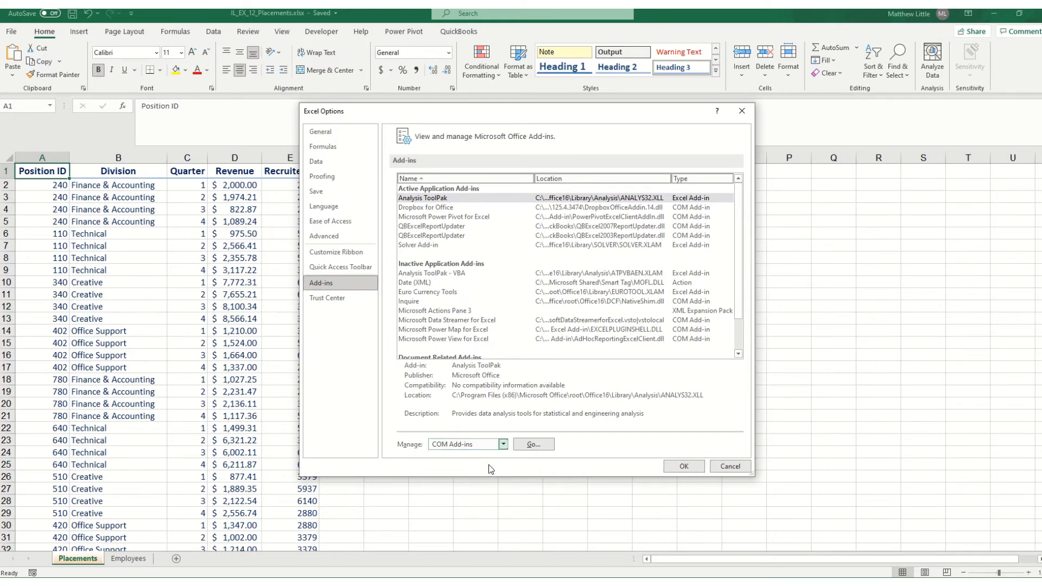
{"action": "left_click", "coordinate": [533, 445]}
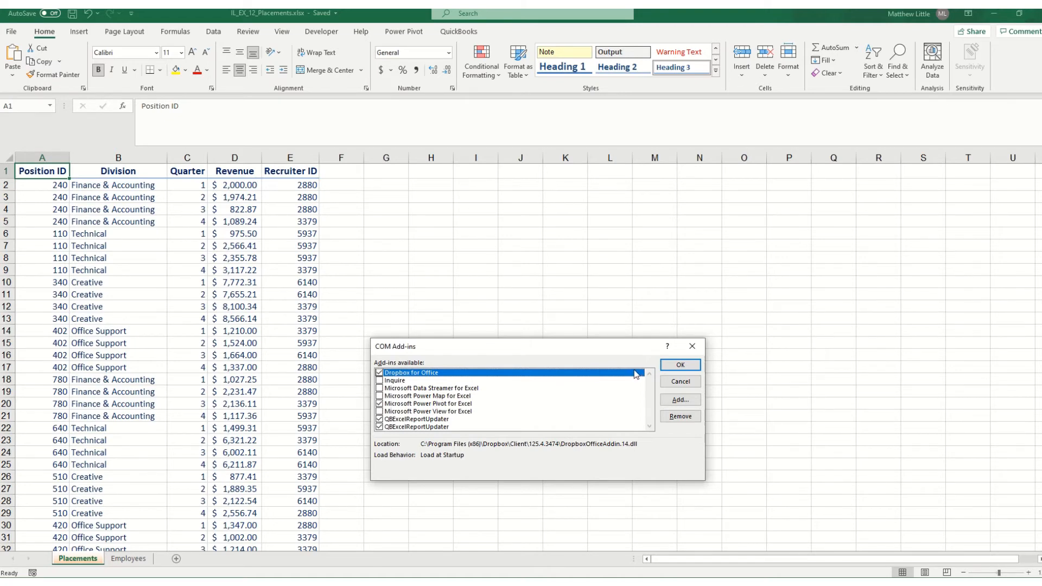
{"action": "left_click", "coordinate": [670, 365]}
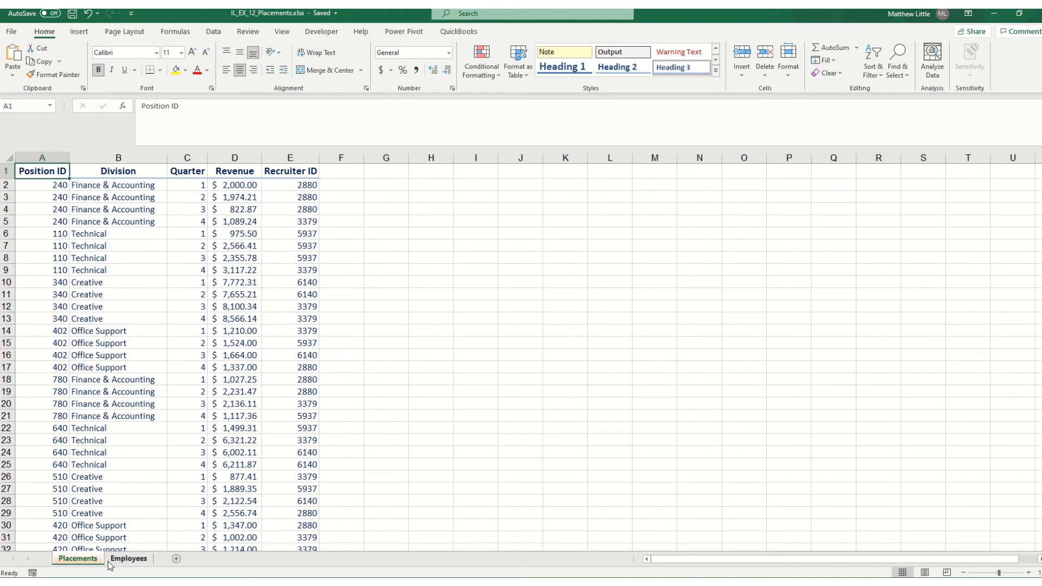
Add the Placements data $A$1:$E$97 to the Power Pivot data model as a table with headers, and return to the workbook
{"action": "left_click", "coordinate": [404, 33]}
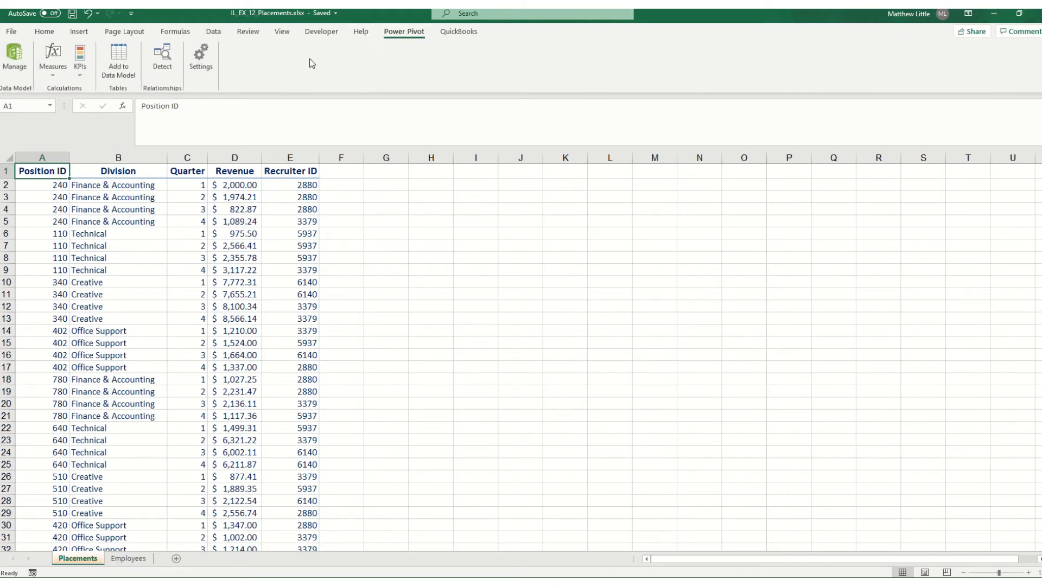
{"action": "left_click", "coordinate": [123, 65]}
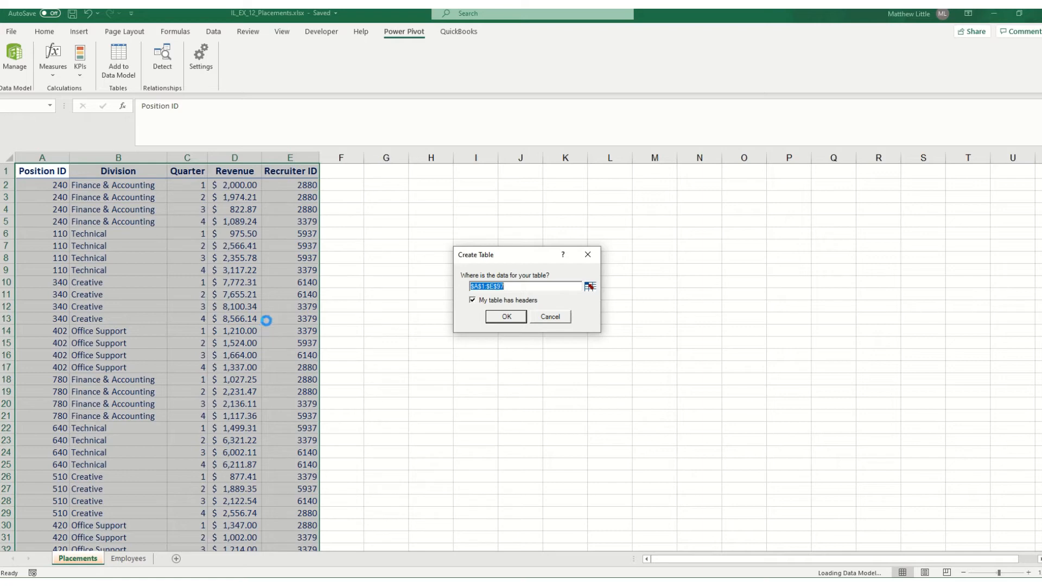
{"action": "left_click", "coordinate": [504, 317]}
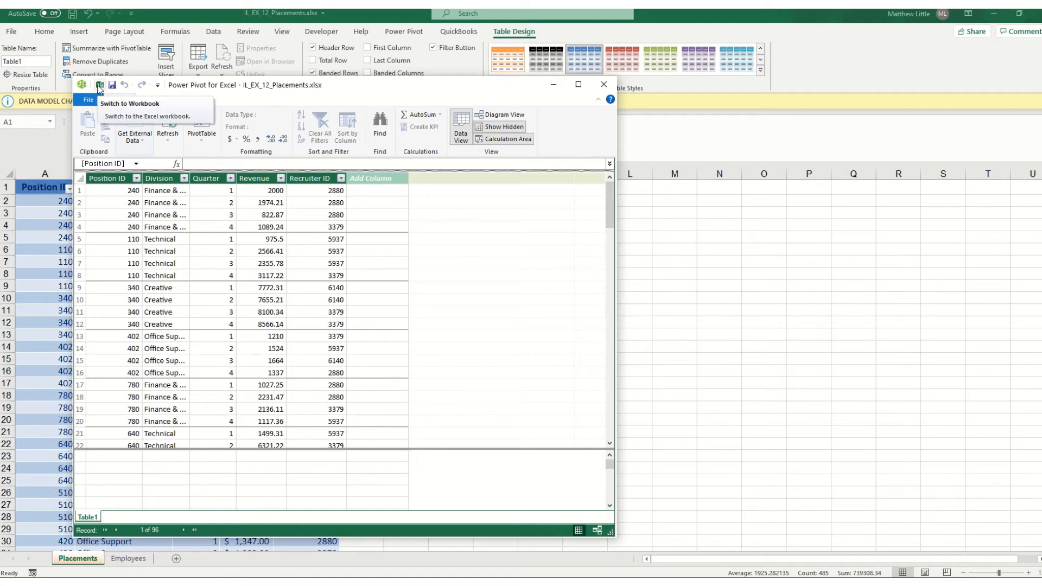
{"action": "left_click", "coordinate": [99, 86]}
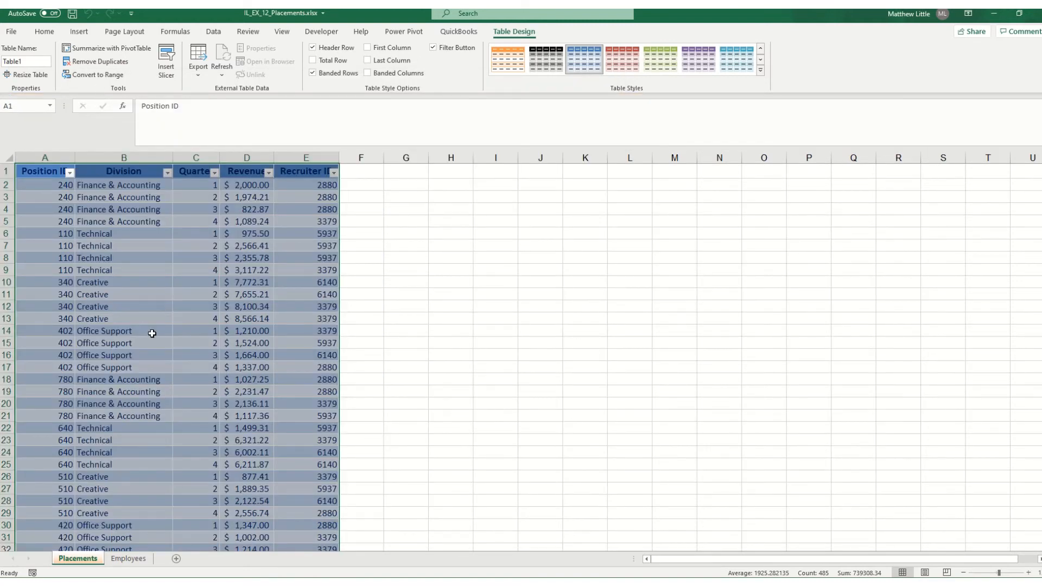
Add the Employees sheet's data $A$1:$D$12 to the Power Pivot data model as a table with headers
{"action": "left_click", "coordinate": [131, 562]}
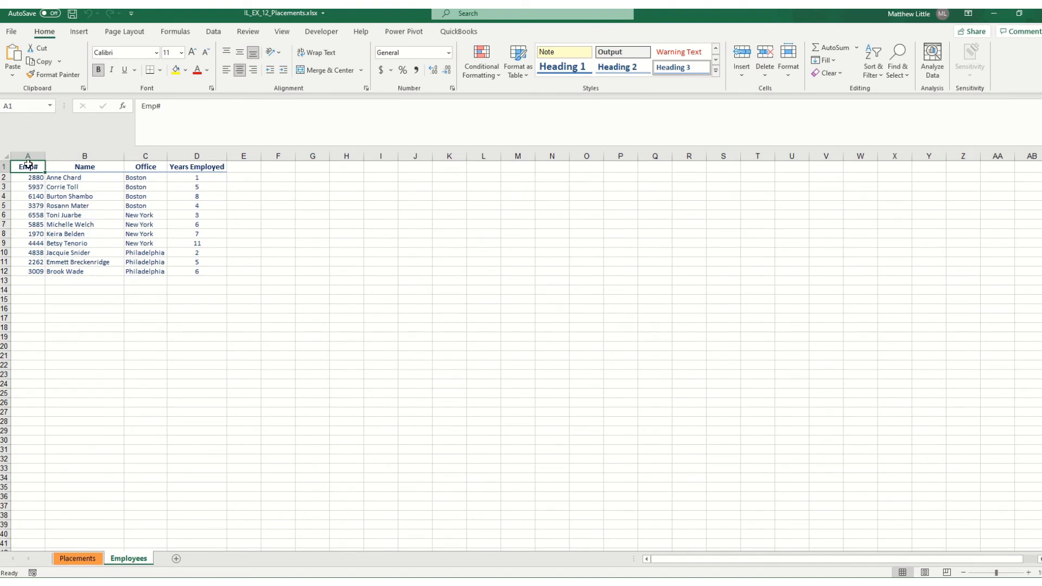
{"action": "scroll", "coordinate": [100, 321], "scroll_direction": "up", "scroll_amount": 7, "text": "ctrl"}
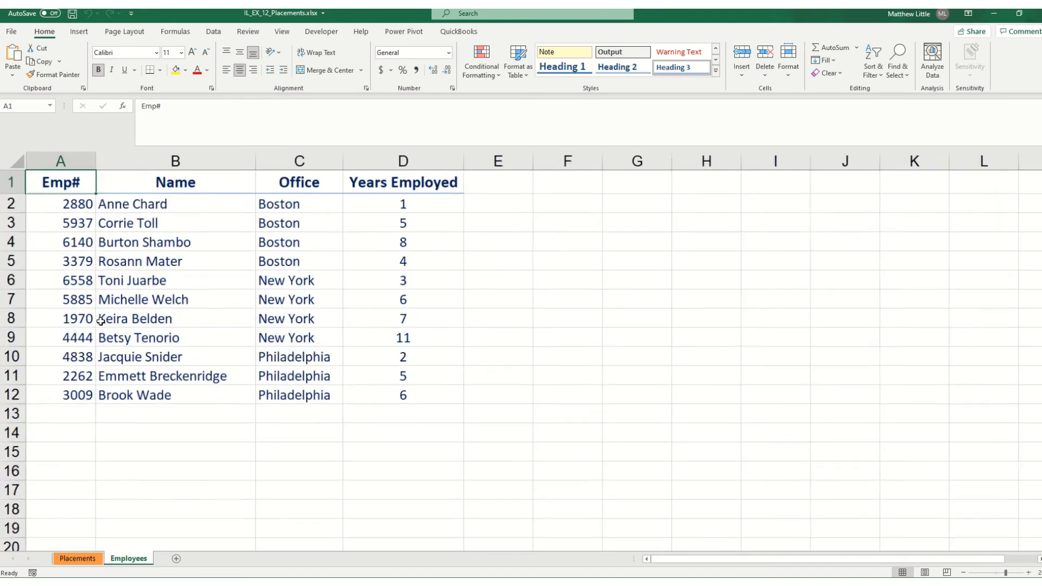
{"action": "scroll", "coordinate": [100, 322], "scroll_direction": "up", "scroll_amount": 2, "text": "ctrl"}
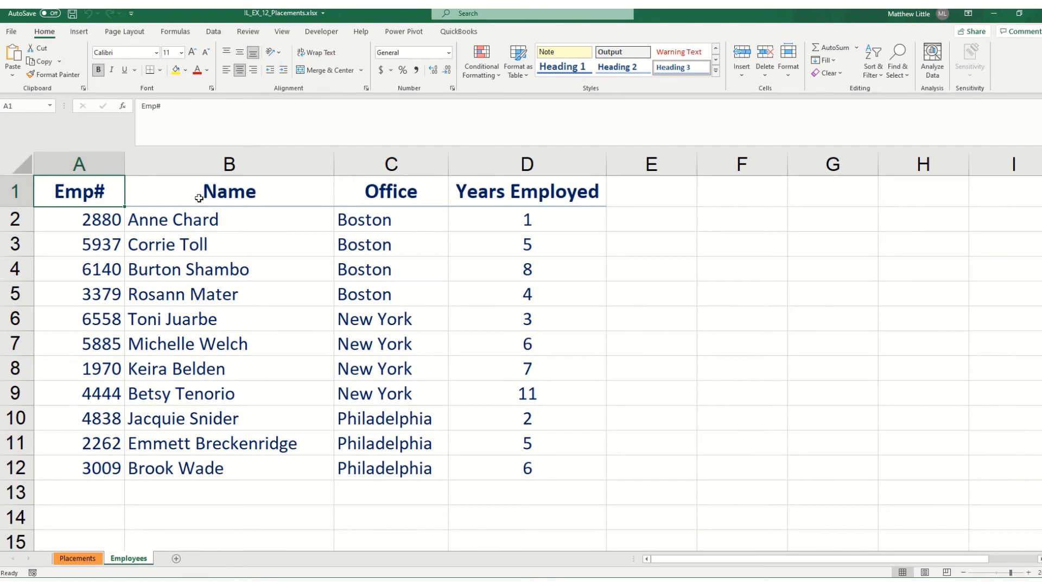
{"action": "left_click", "coordinate": [391, 34]}
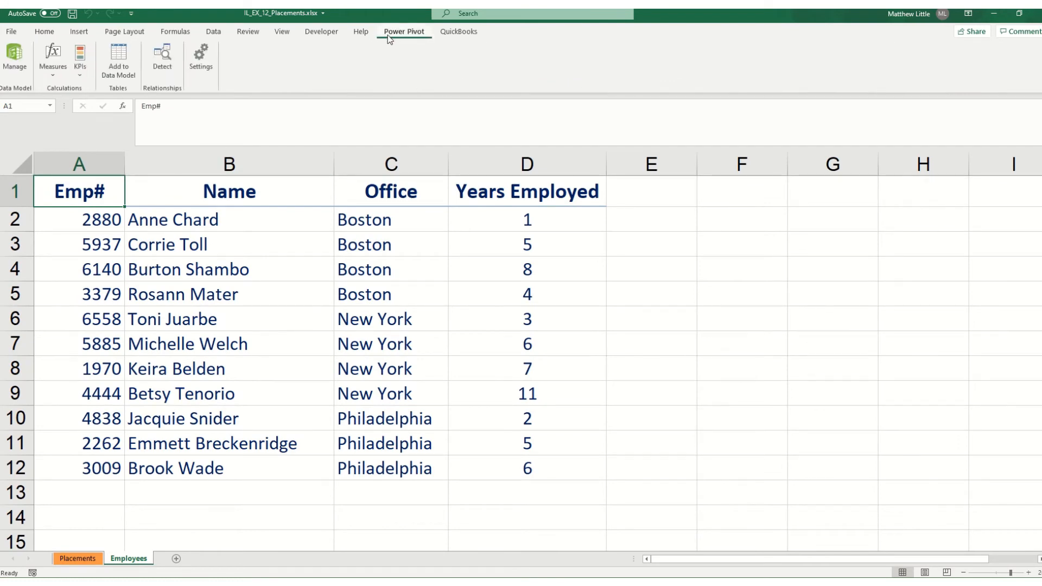
{"action": "left_click", "coordinate": [119, 61]}
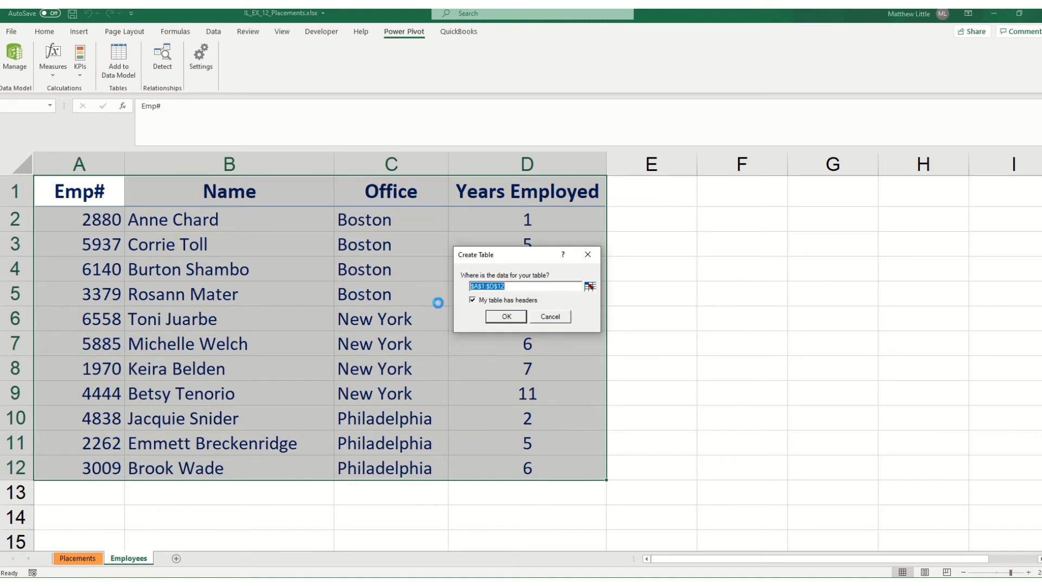
{"action": "left_click", "coordinate": [506, 318]}
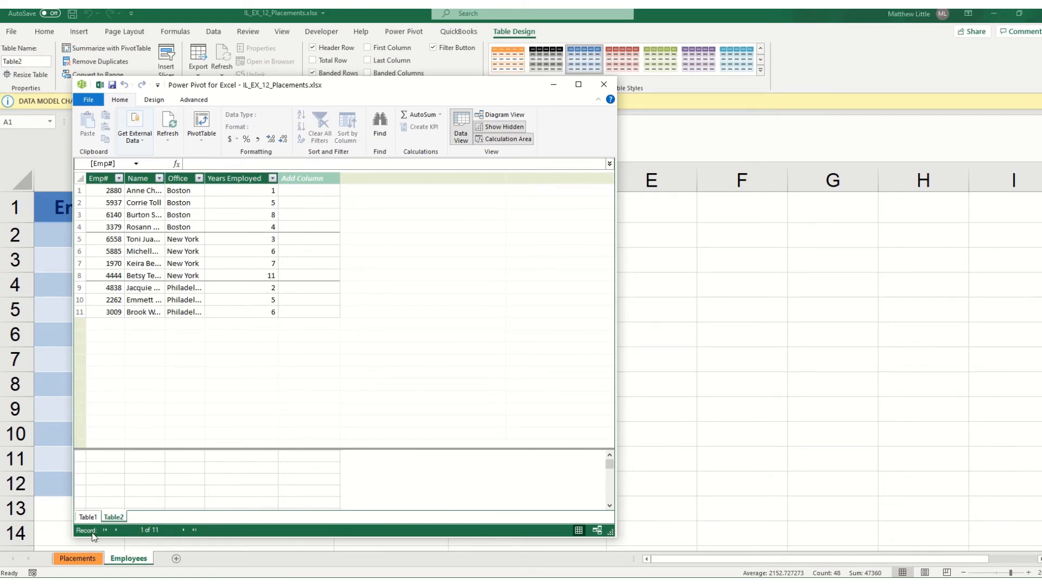
Rename the data model's Table1 as Placements and Table2 as Employees in Power Pivot
{"action": "double_click", "coordinate": [87, 517]}
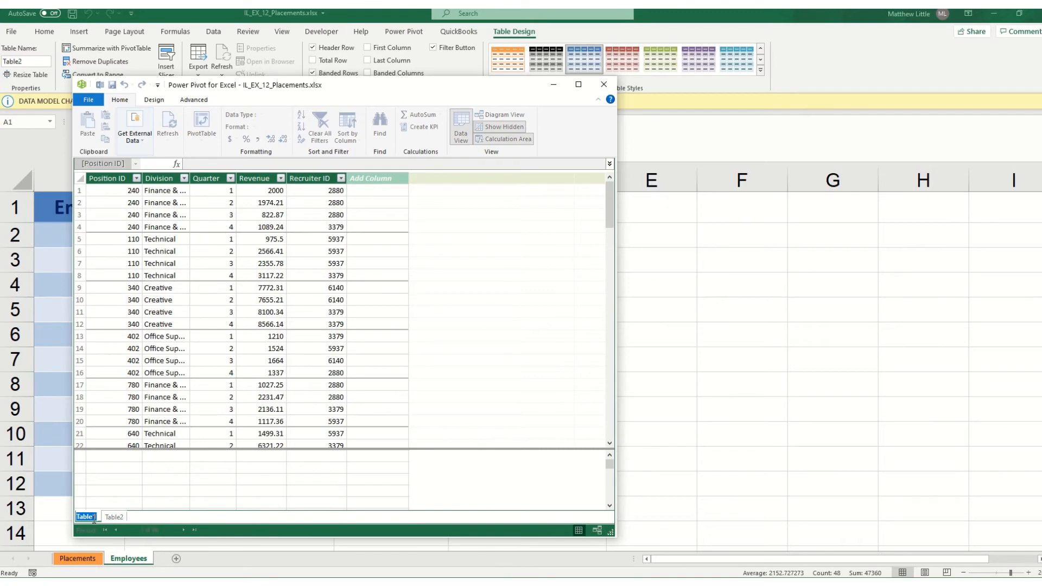
{"action": "type", "text": "Placements"}
{"action": "key", "text": "Return"}
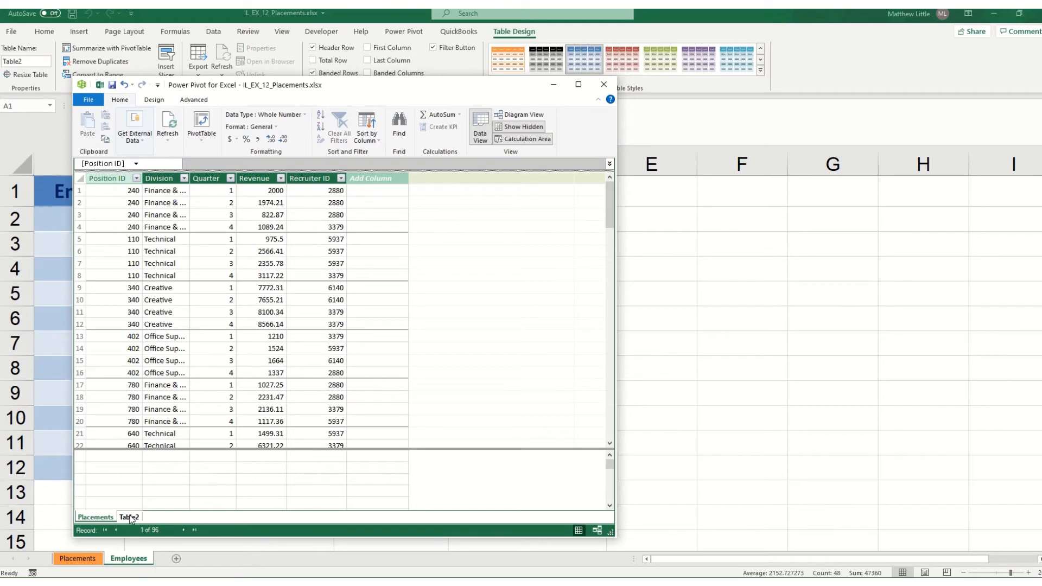
{"action": "double_click", "coordinate": [130, 517]}
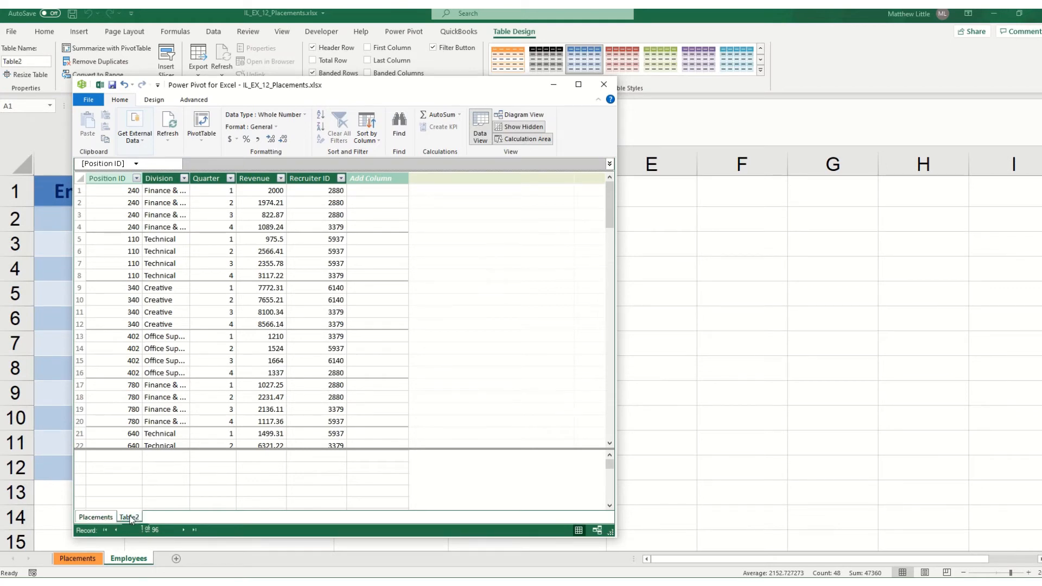
{"action": "type", "text": "Employees"}
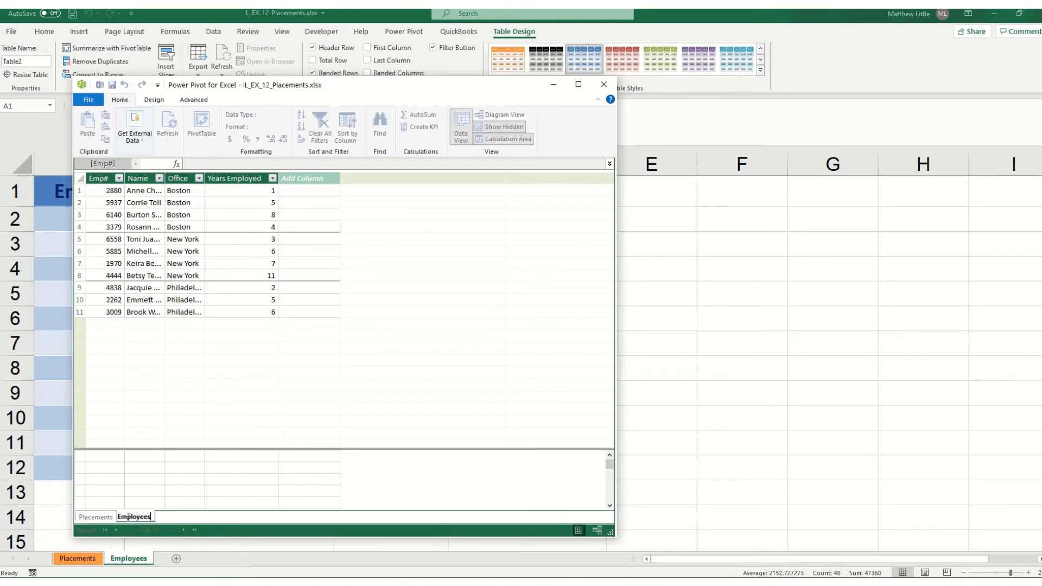
{"action": "key", "text": "Return"}
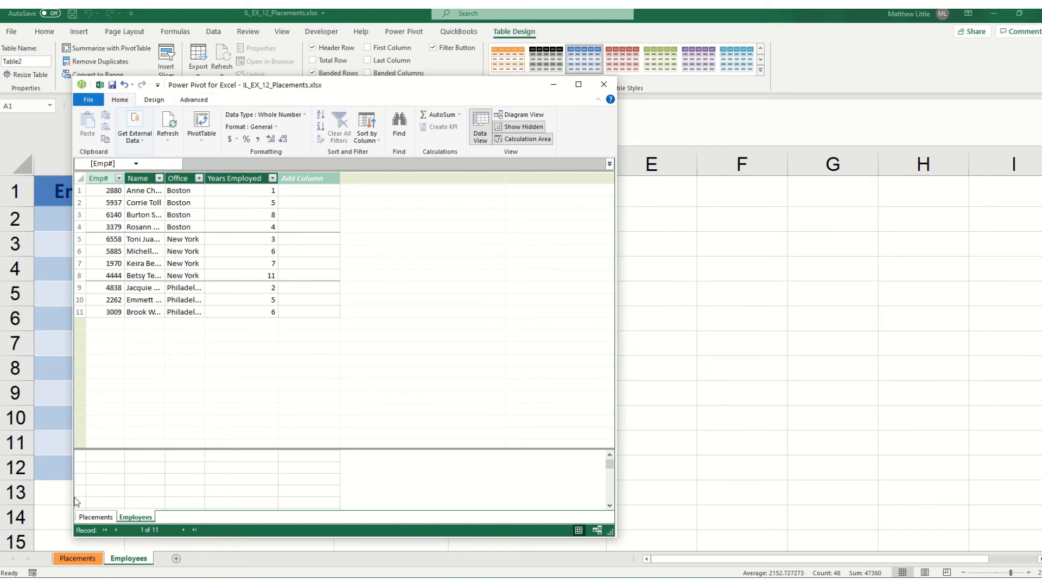
Create an active relationship between the Emp# column of Employees and the Recruiter ID column of Placements
{"action": "left_click", "coordinate": [95, 517]}
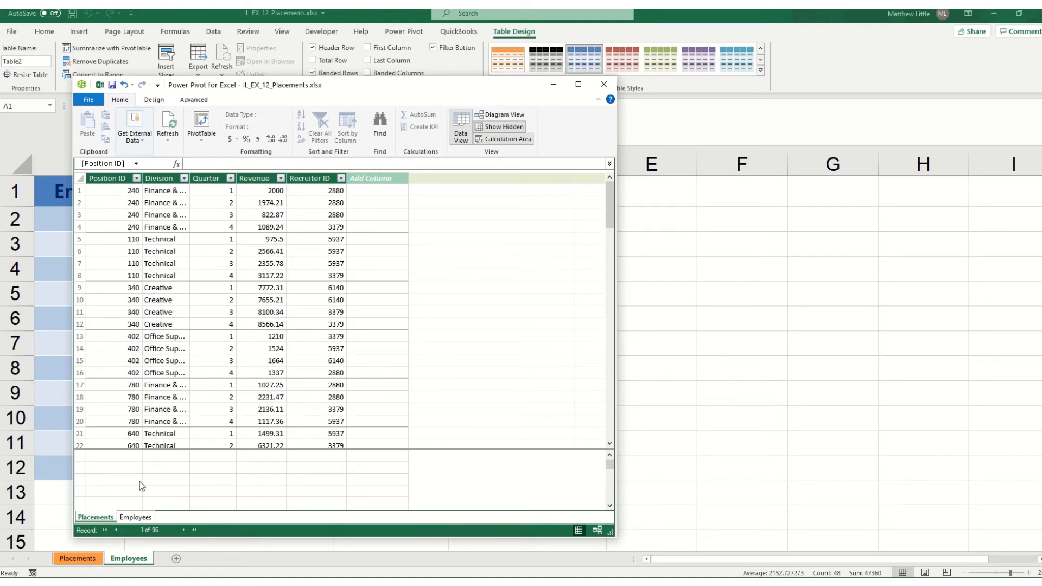
{"action": "left_click", "coordinate": [133, 519]}
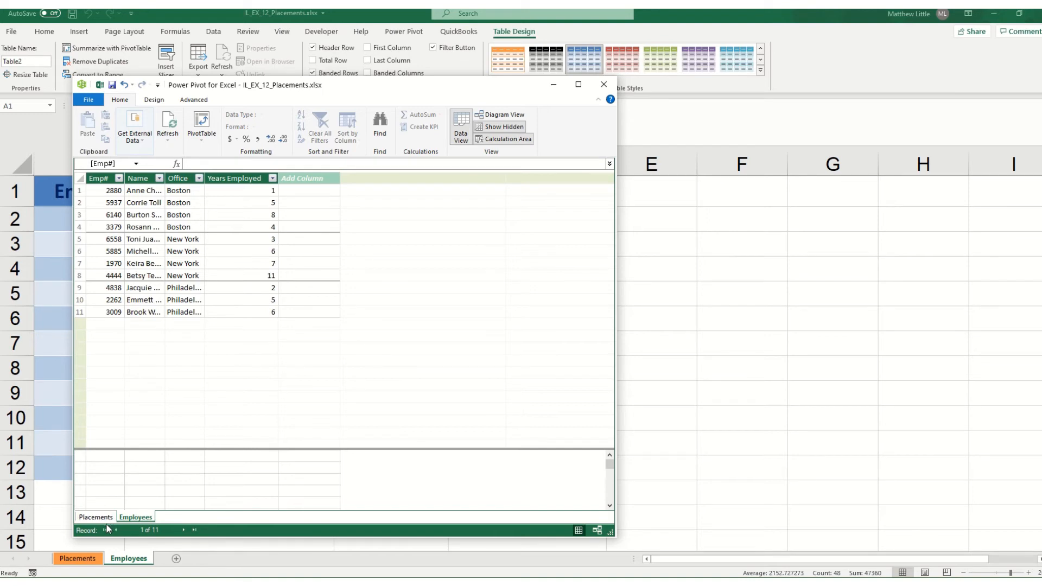
{"action": "left_click", "coordinate": [154, 100]}
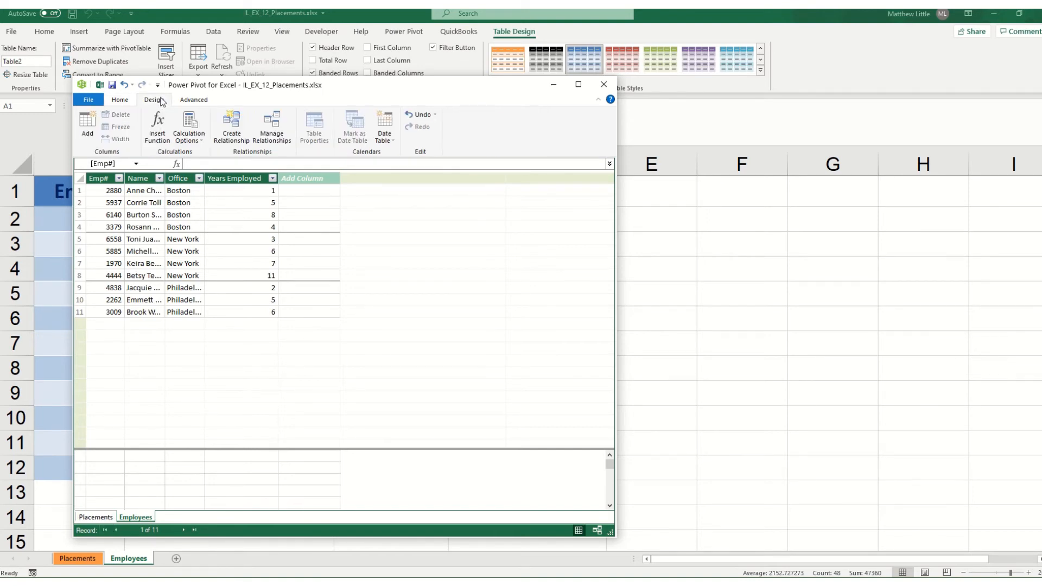
{"action": "left_click", "coordinate": [227, 130]}
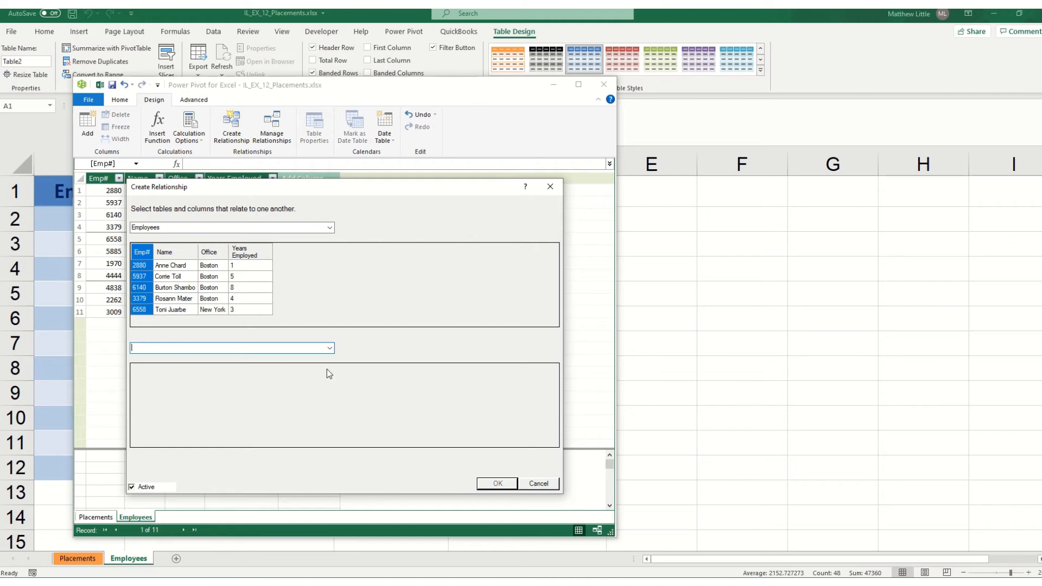
{"action": "left_click", "coordinate": [330, 348]}
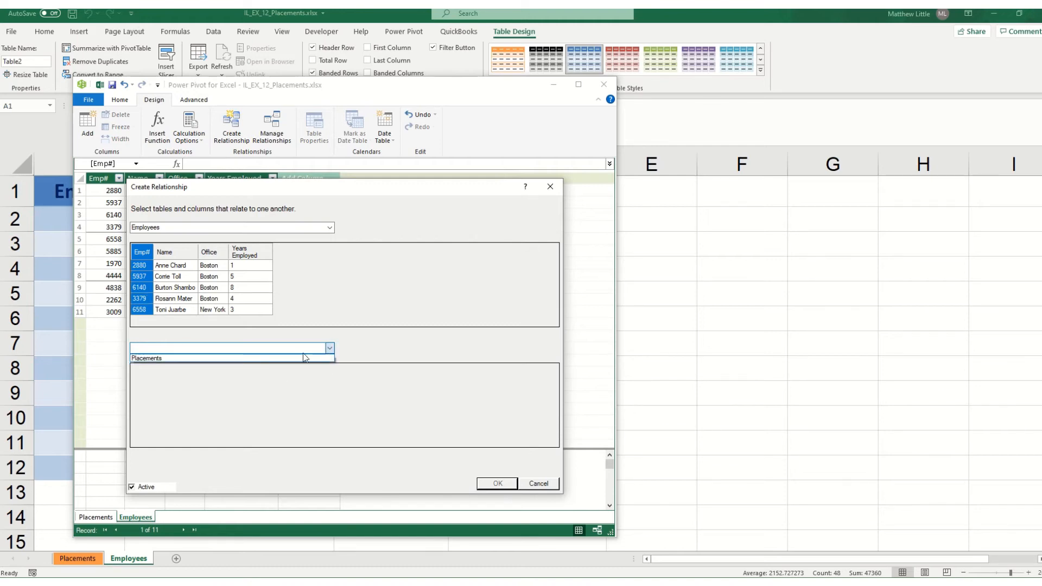
{"action": "left_click", "coordinate": [226, 358]}
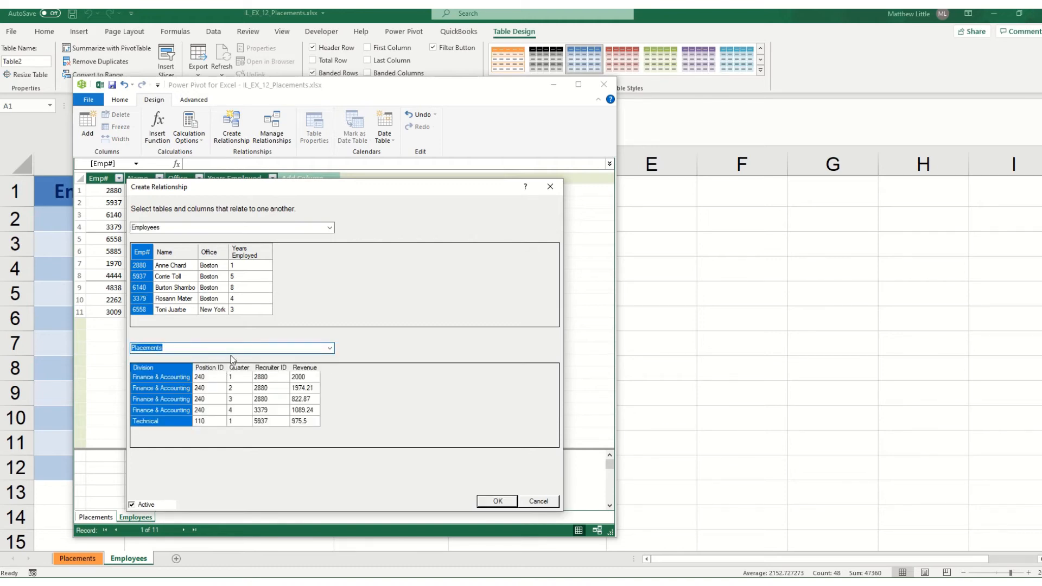
{"action": "left_click", "coordinate": [269, 369]}
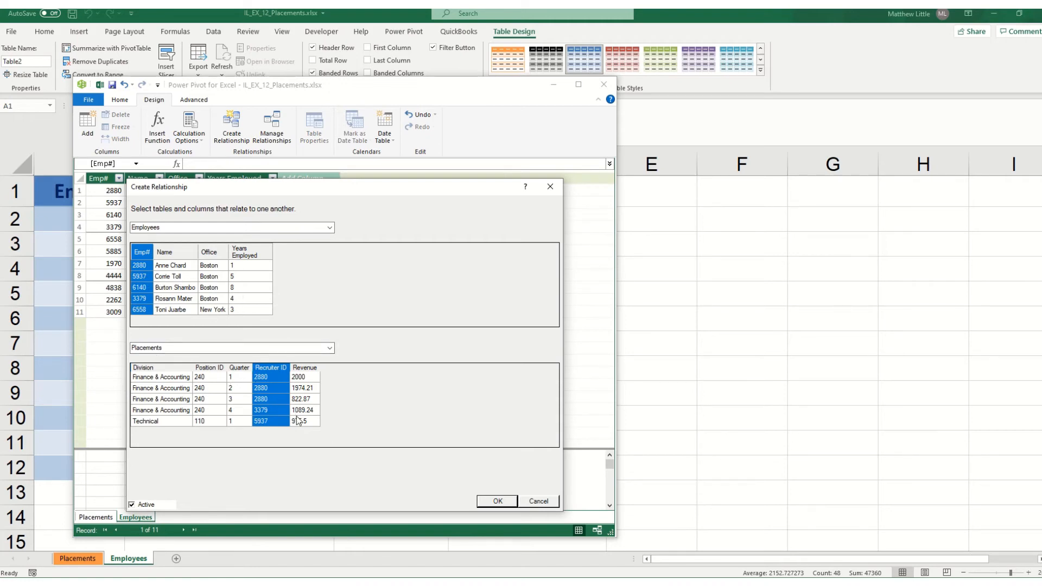
{"action": "left_click", "coordinate": [496, 501]}
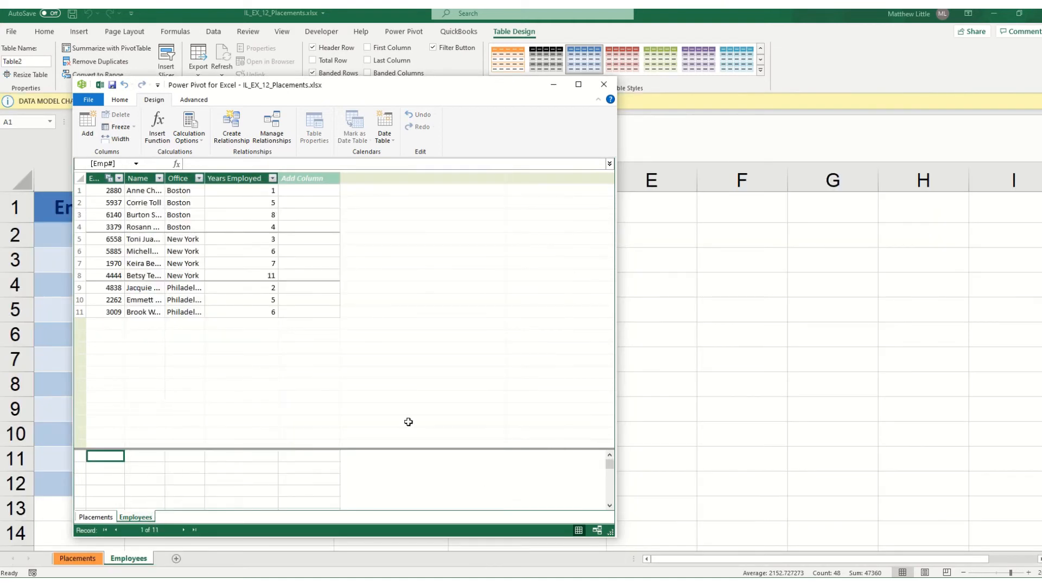
View the relationship between the two tables in Diagram View, and return to the Excel workbook
{"action": "left_click", "coordinate": [120, 100]}
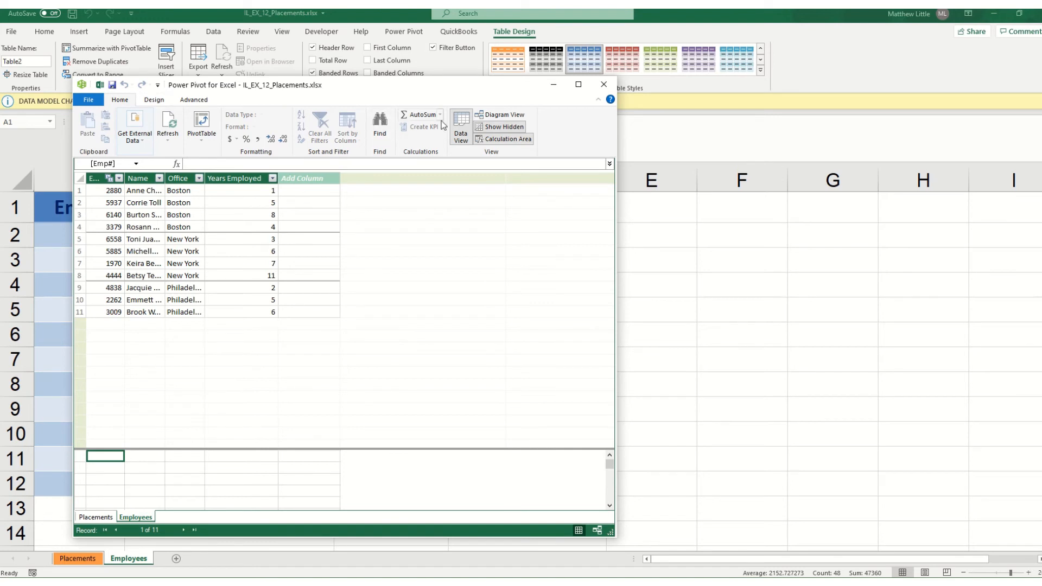
{"action": "left_click", "coordinate": [491, 115]}
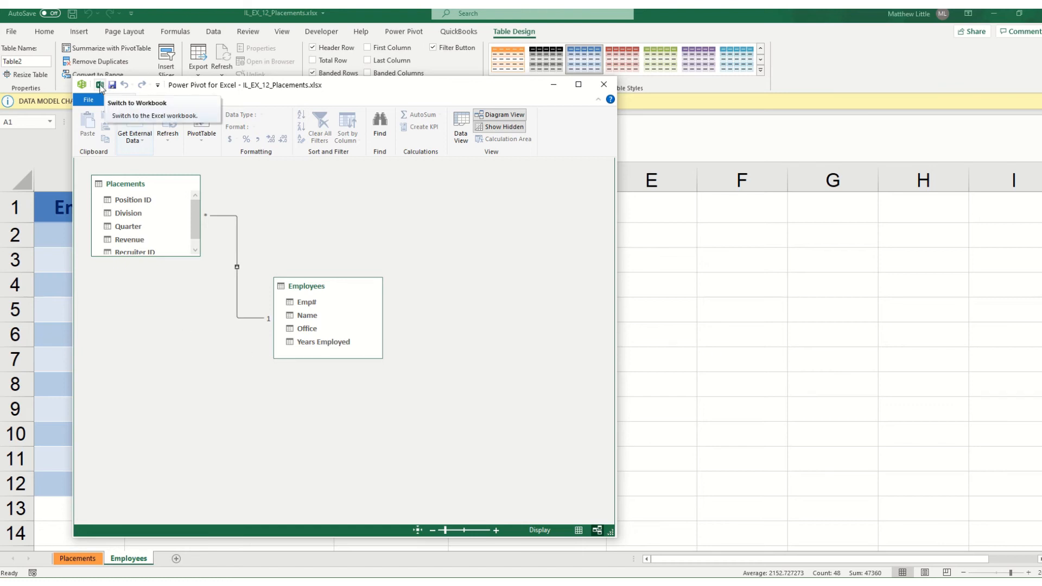
{"action": "left_click", "coordinate": [100, 85]}
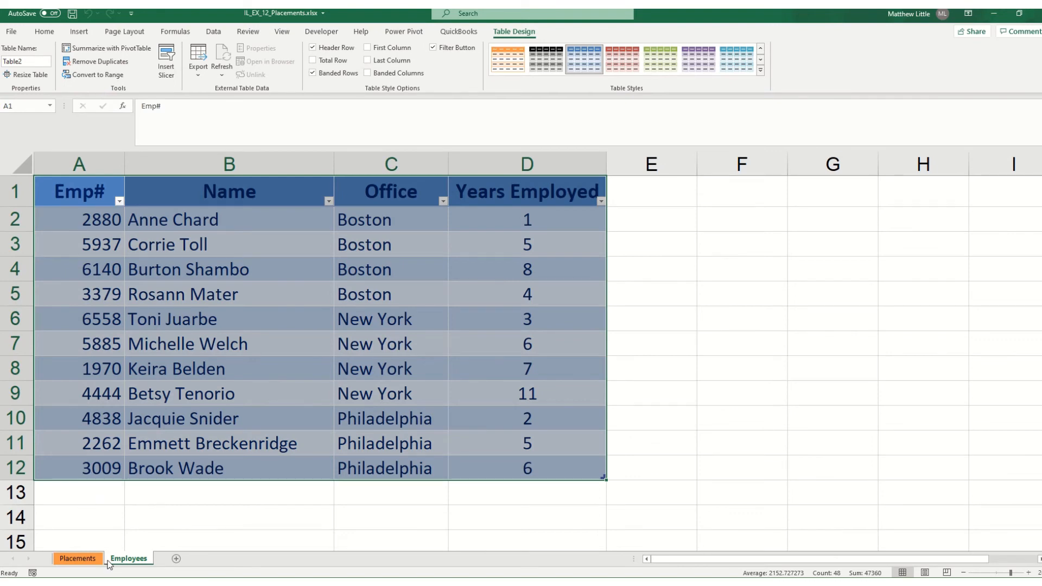
Replace the last name of the employee in cell B2 of the Employees sheet with the new surname
{"action": "left_click", "coordinate": [192, 225]}
{"action": "left_click", "coordinate": [194, 114]}
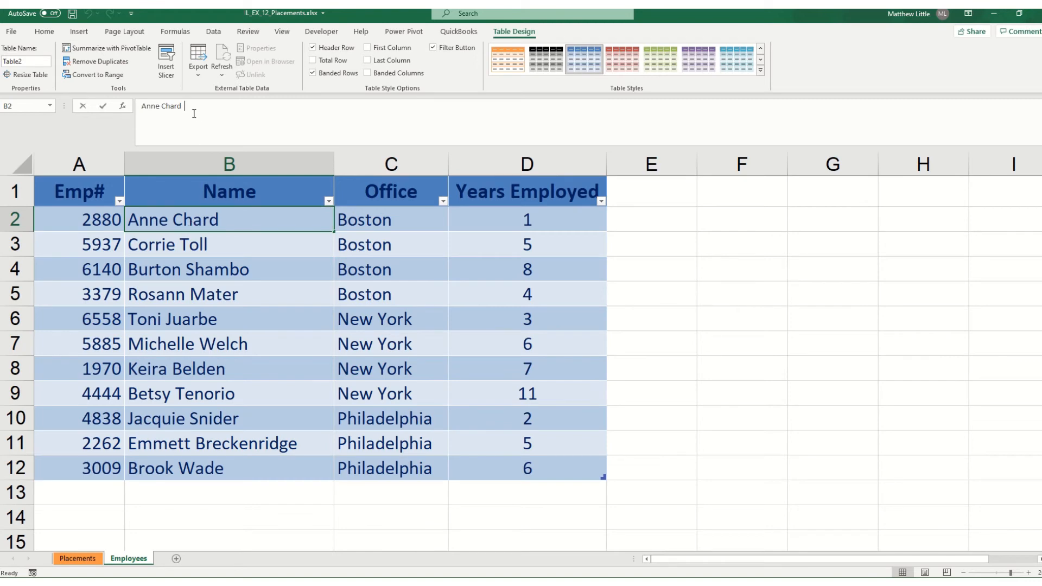
{"action": "left_click_drag", "start_coordinate": [194, 113], "coordinate": [165, 112]}
{"action": "type", "text": "Flo"}
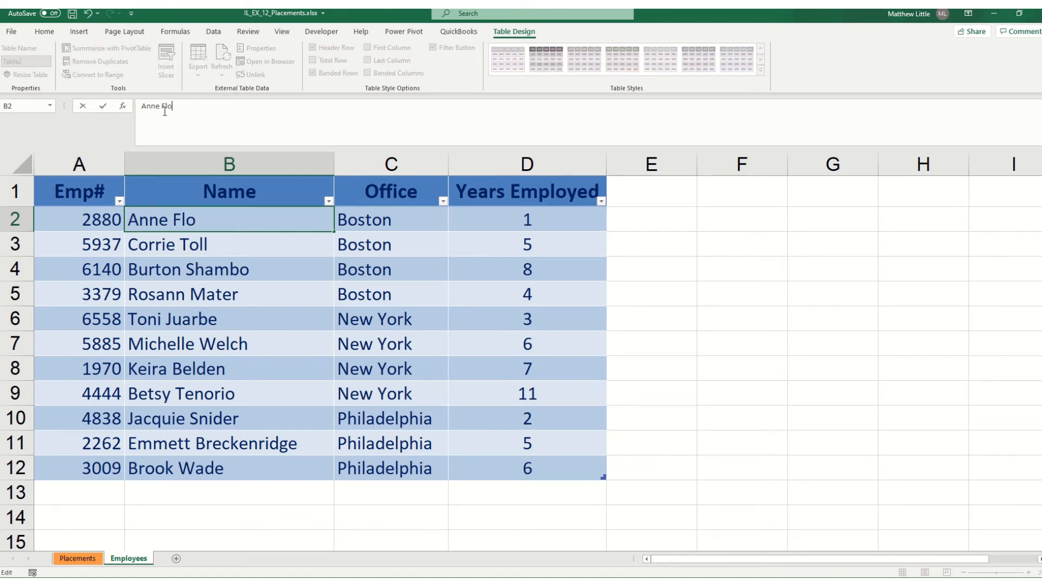
{"action": "type", "text": "od"}
{"action": "key", "text": "Return"}
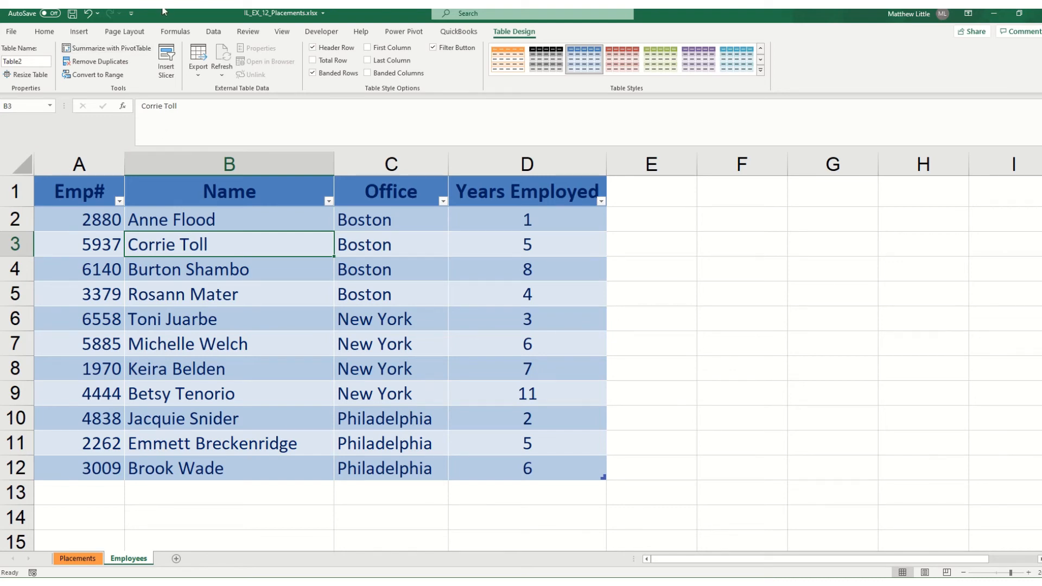
Reopen the data model in Power Pivot, switch it to Data View and refresh the Employees table
{"action": "left_click", "coordinate": [409, 33]}
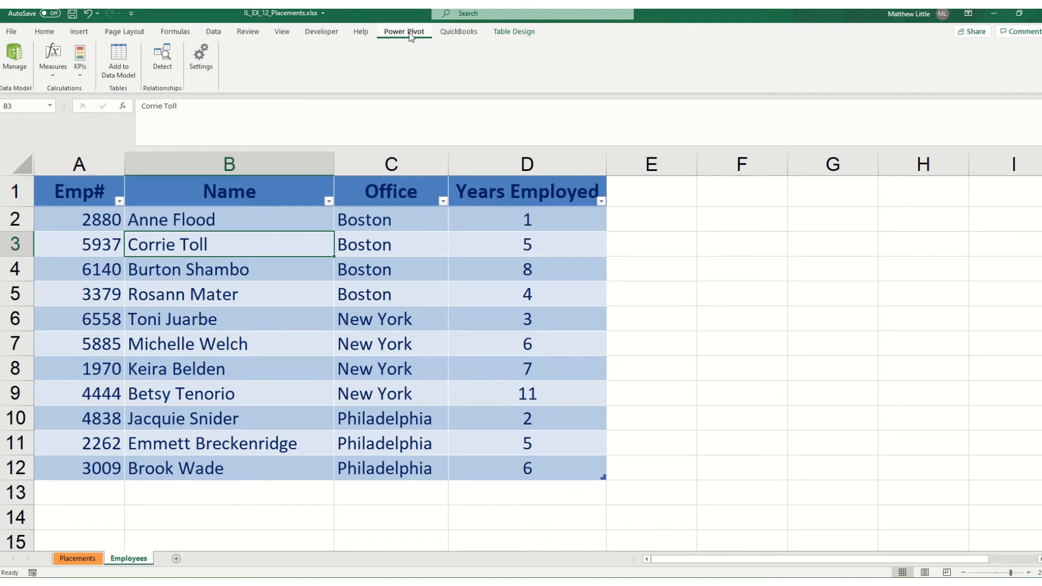
{"action": "left_click", "coordinate": [15, 61]}
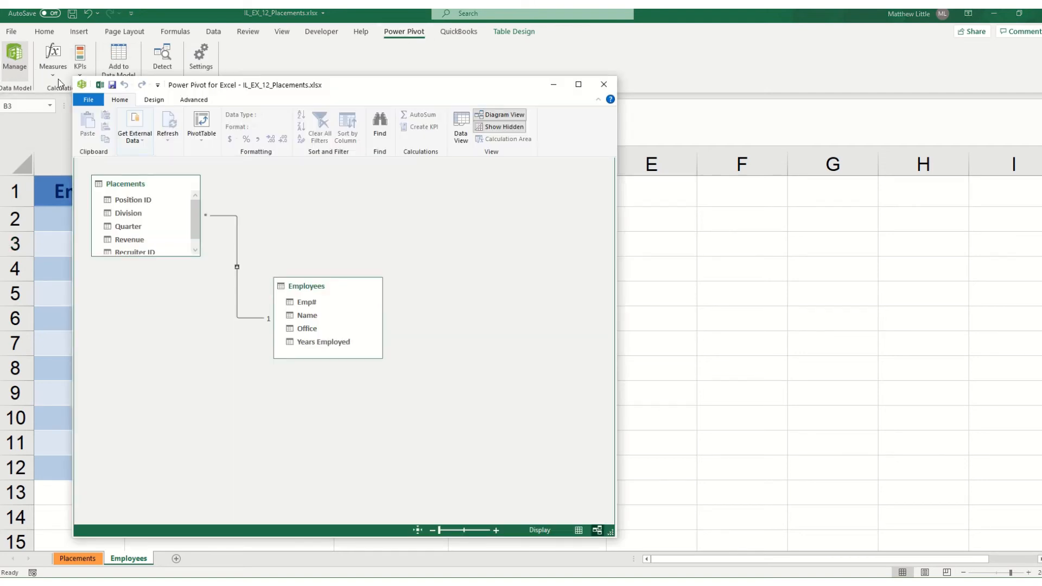
{"action": "left_click", "coordinate": [463, 136]}
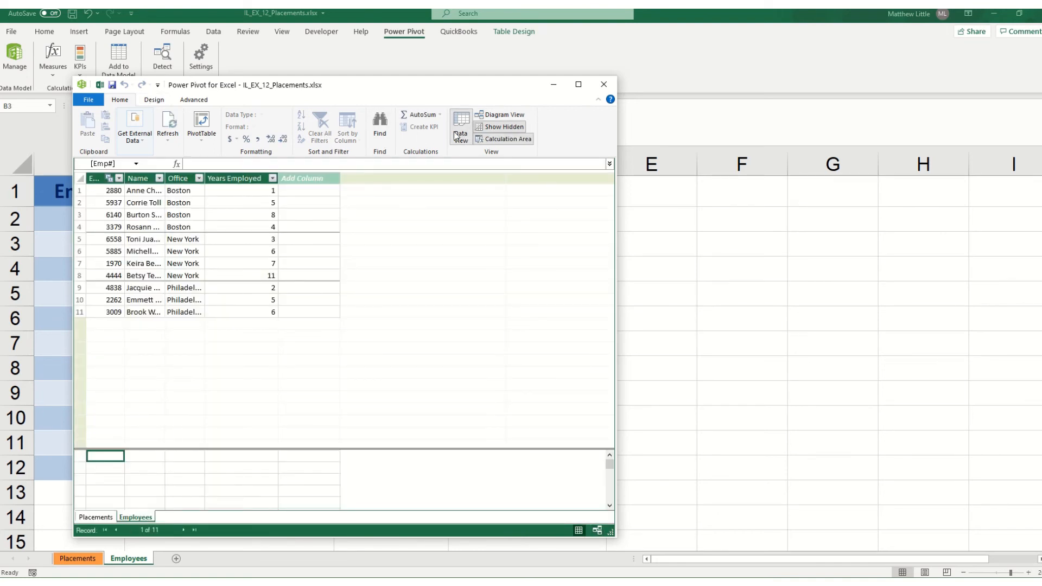
{"action": "left_click", "coordinate": [174, 122]}
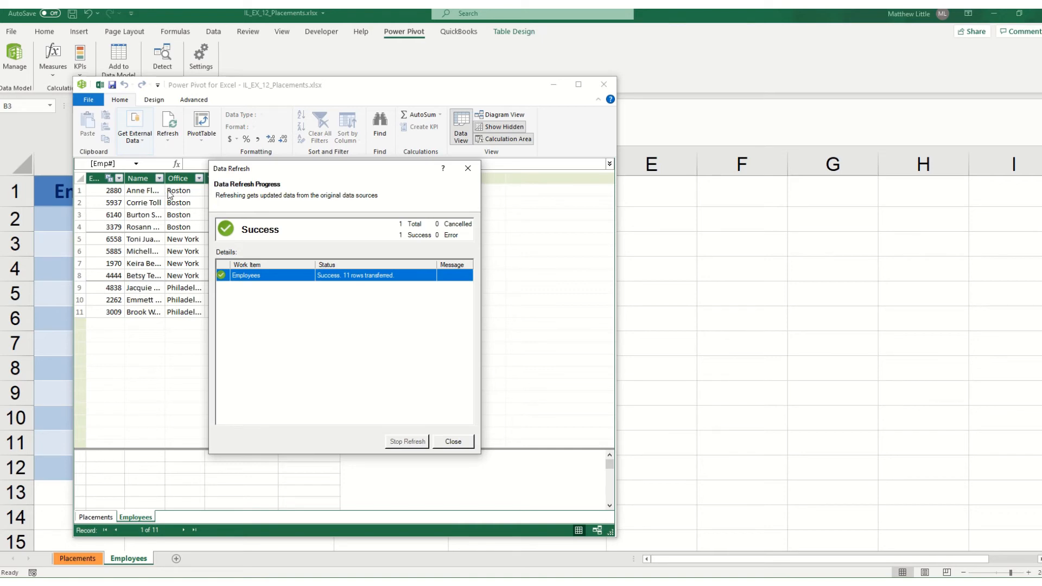
{"action": "left_click", "coordinate": [453, 441]}
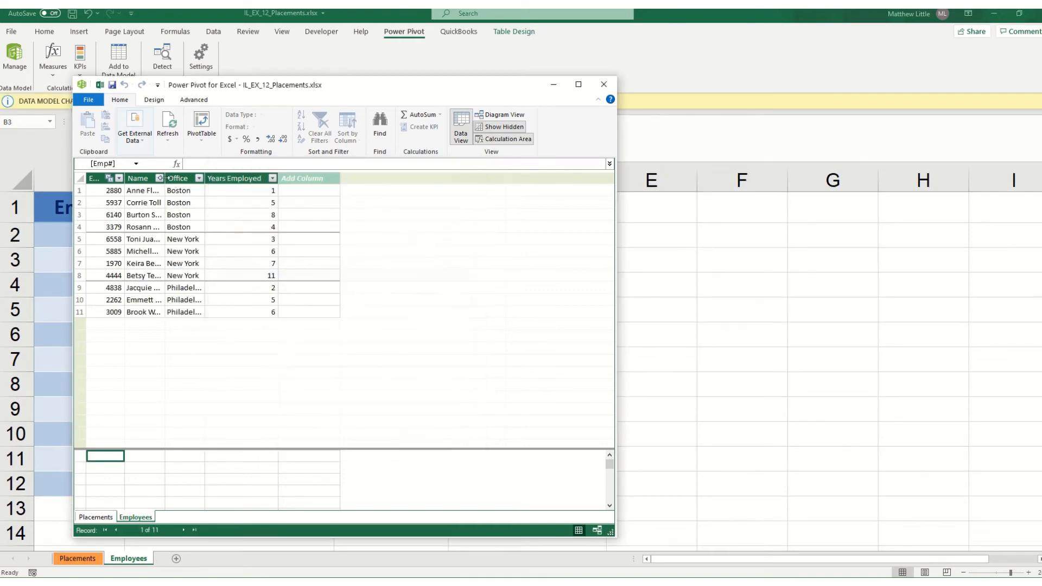
Widen the Name column of the Employees table in Power Pivot and save the workbook
{"action": "left_click_drag", "start_coordinate": [165, 178], "coordinate": [202, 178]}
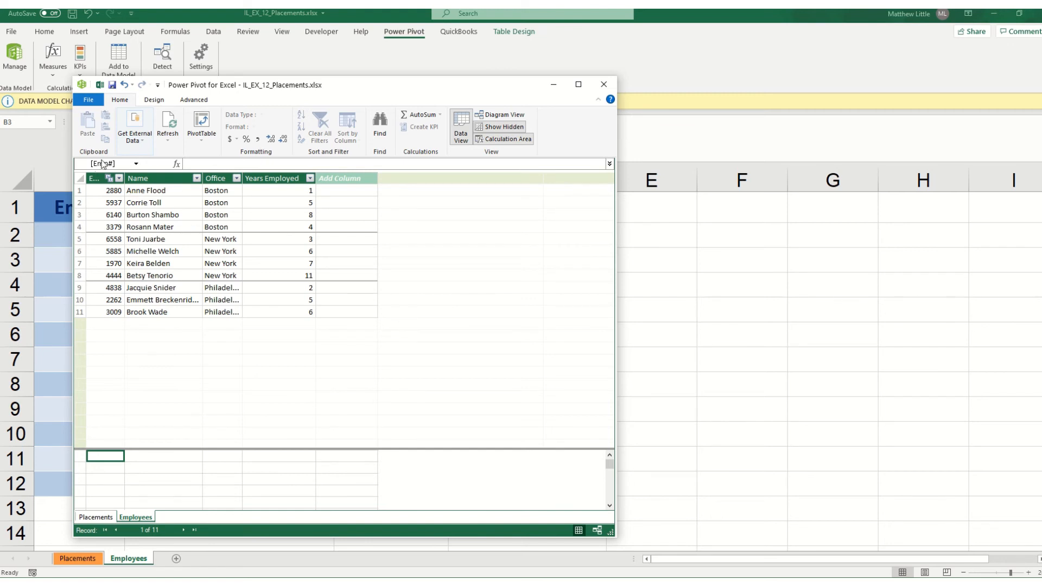
{"action": "left_click", "coordinate": [112, 85]}
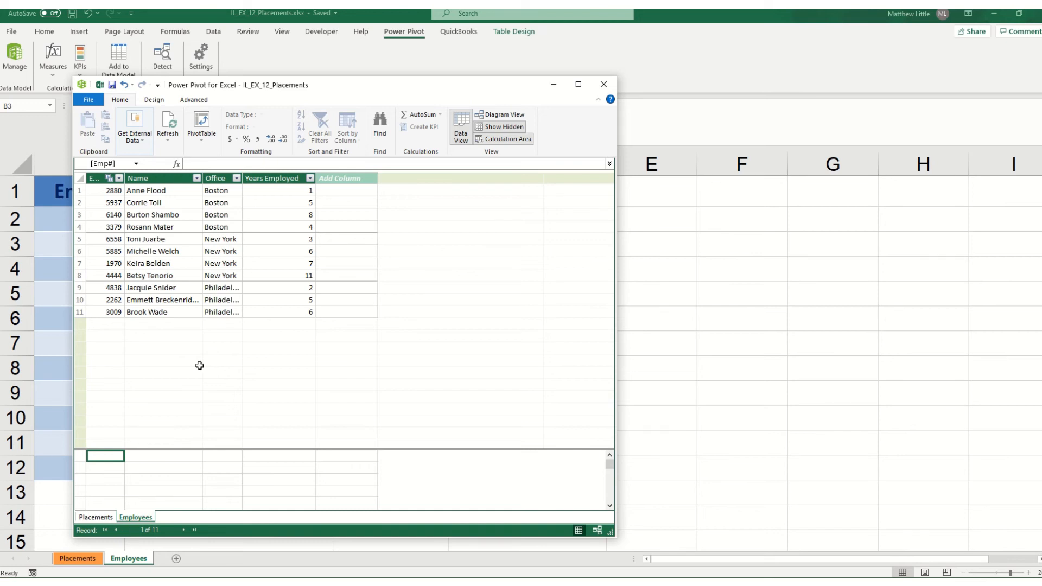
{"action": "left_click", "coordinate": [338, 191]}
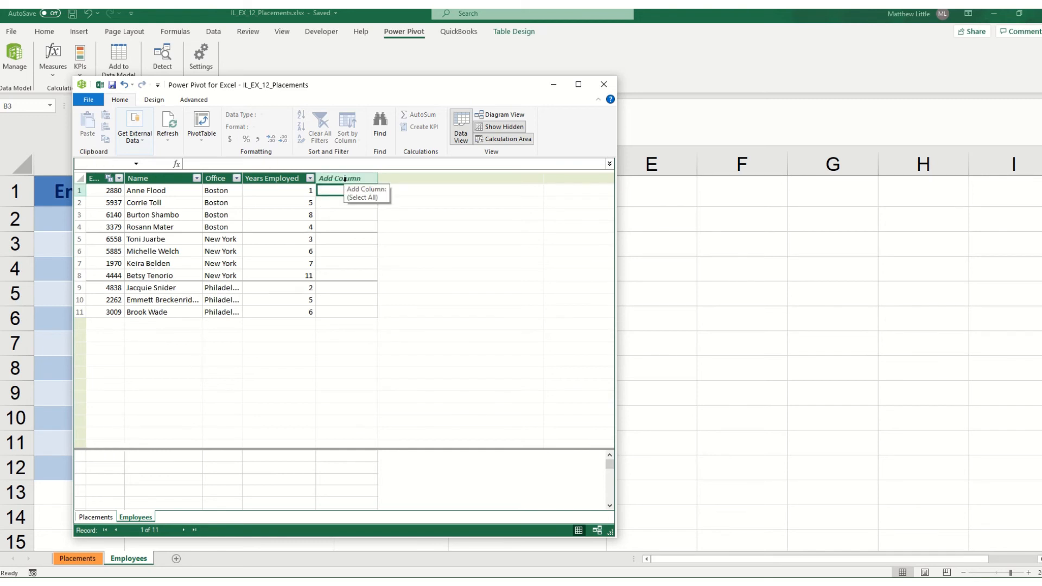
{"action": "type", "text": "=if("}
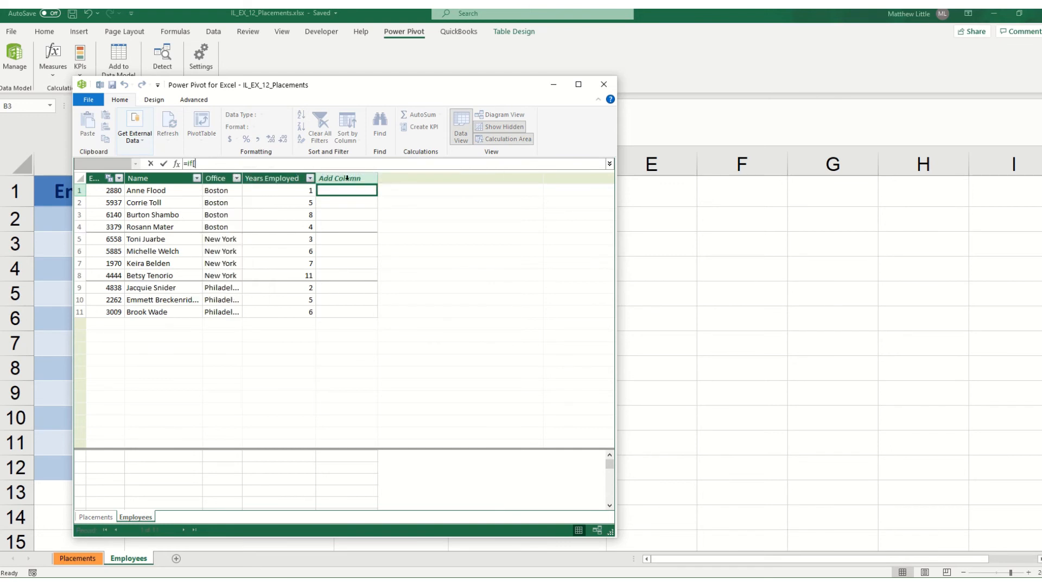
{"action": "left_click", "coordinate": [279, 180]}
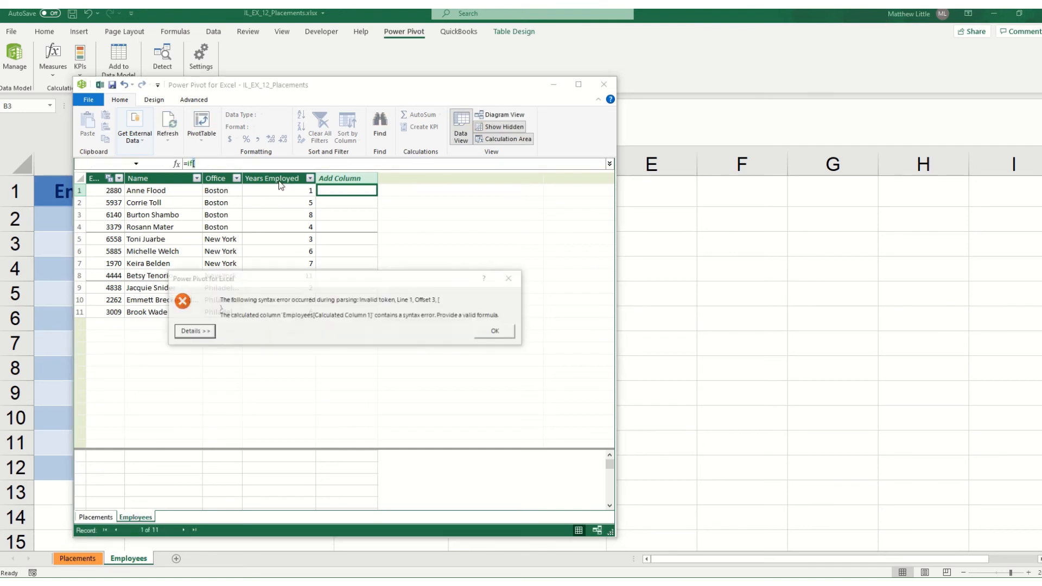
{"action": "left_click", "coordinate": [483, 328]}
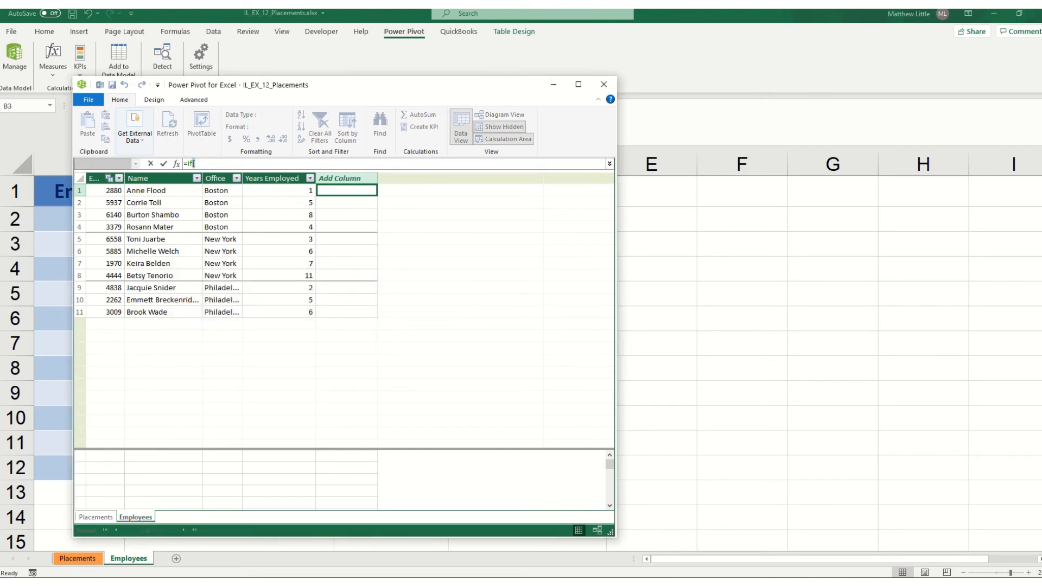
{"action": "key", "text": "Escape"}
Add a calculated column to the Employees table with the formula =if([Years Employed]>6,"Senior Recruiter","Junior Recruiter")
{"action": "type", "text": "=if("}
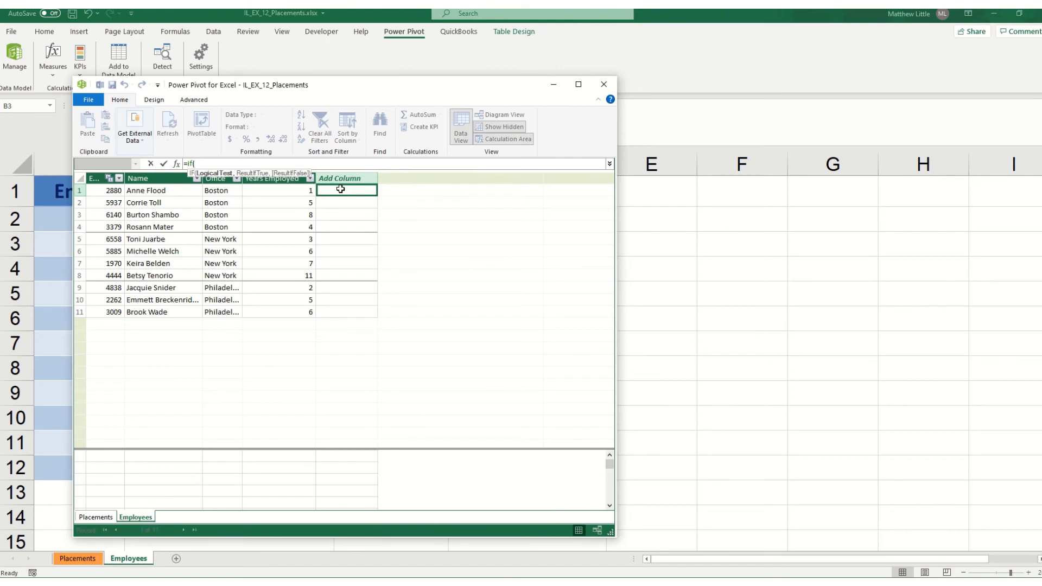
{"action": "type", "text": "["}
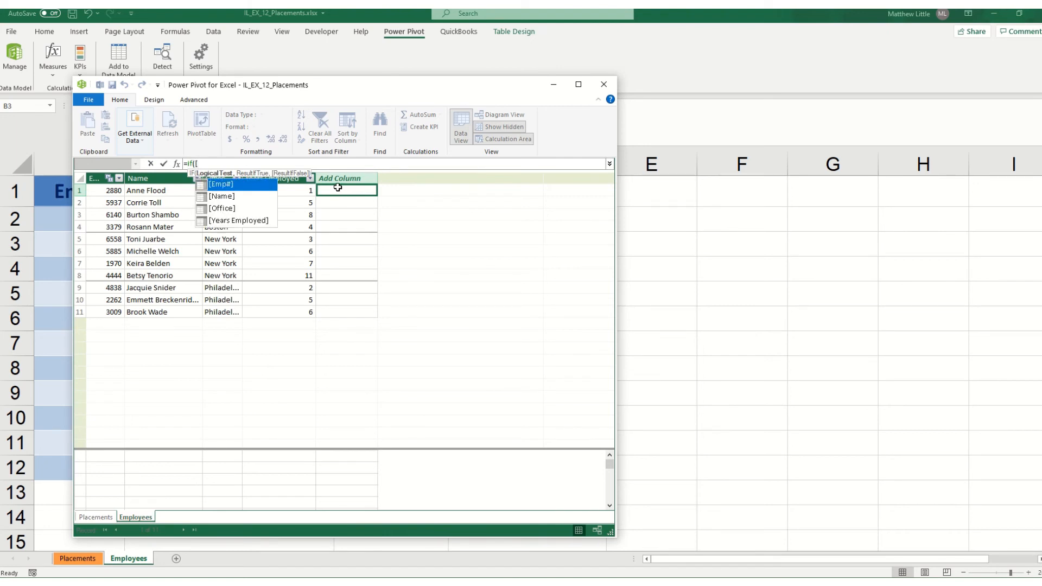
{"action": "double_click", "coordinate": [249, 222]}
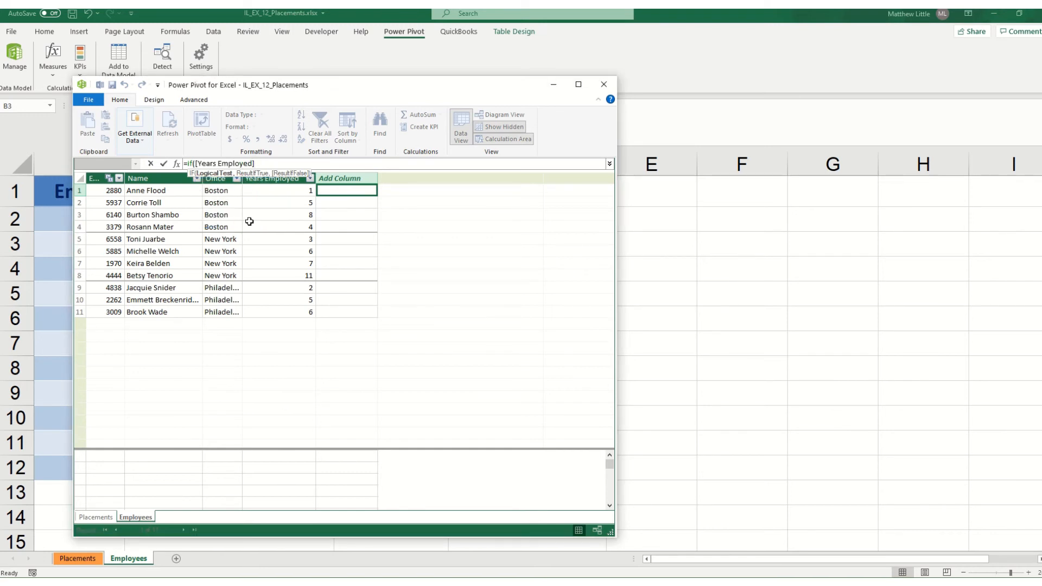
{"action": "type", "text": ">6,"}
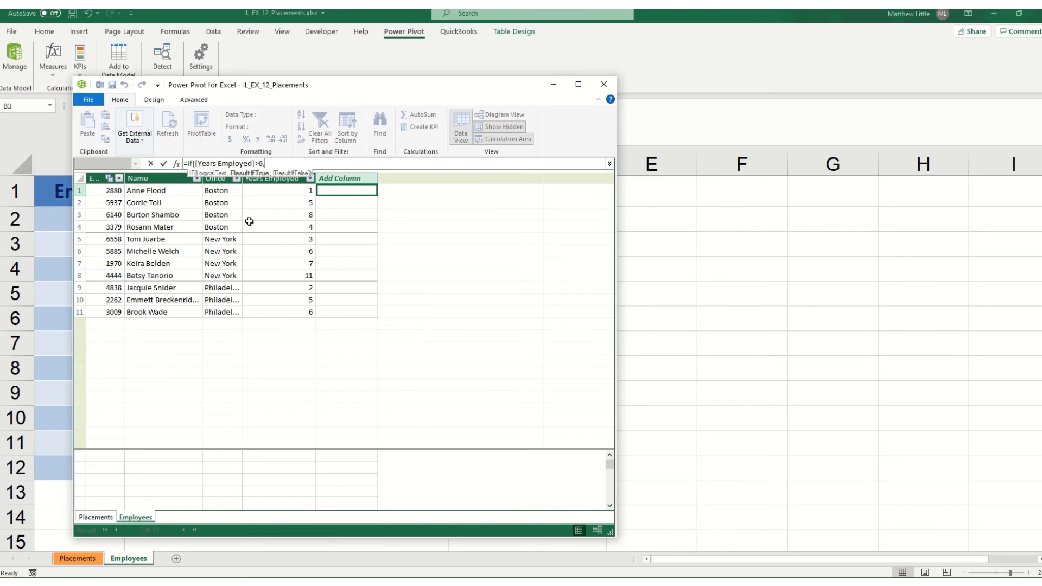
{"action": "type", "text": "\"Senior Recruiter\","}
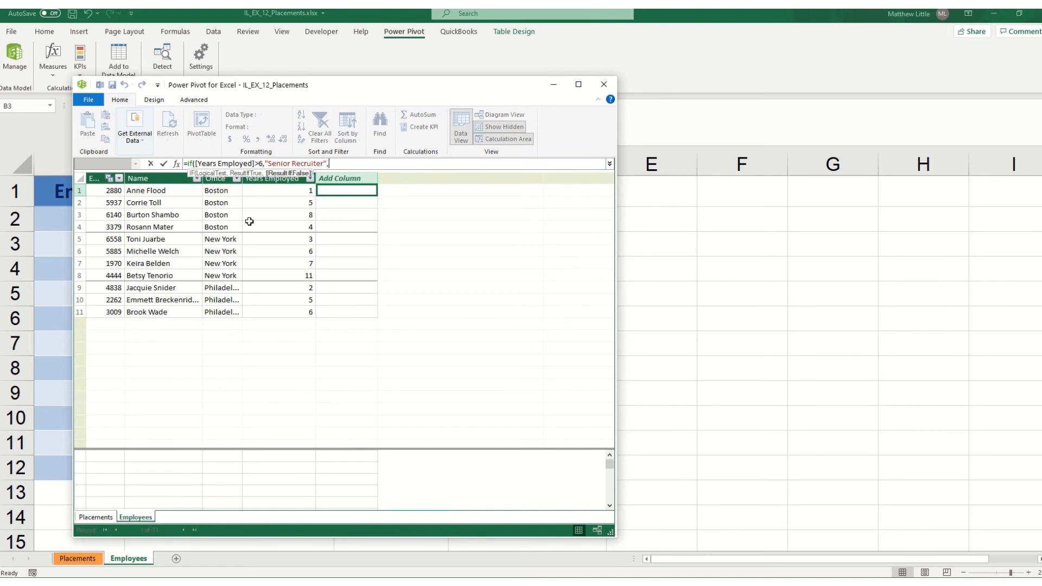
{"action": "type", "text": "\"Junior Recruiter\""}
{"action": "type", "text": ")"}
{"action": "key", "text": "Return"}
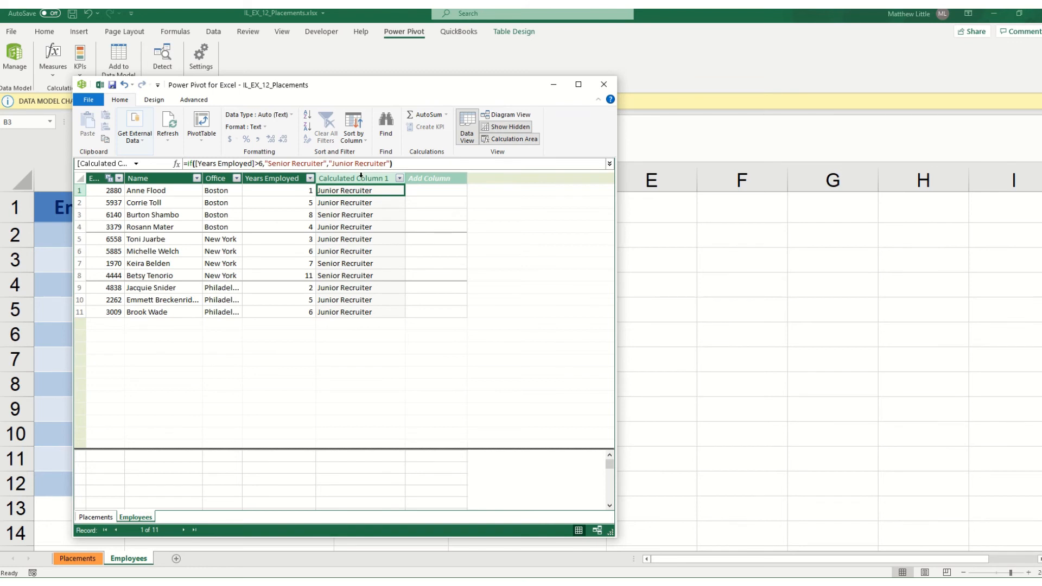
Rename the new calculated column as Job Title and move the Power Pivot window to uncover more of the worksheet
{"action": "double_click", "coordinate": [376, 179]}
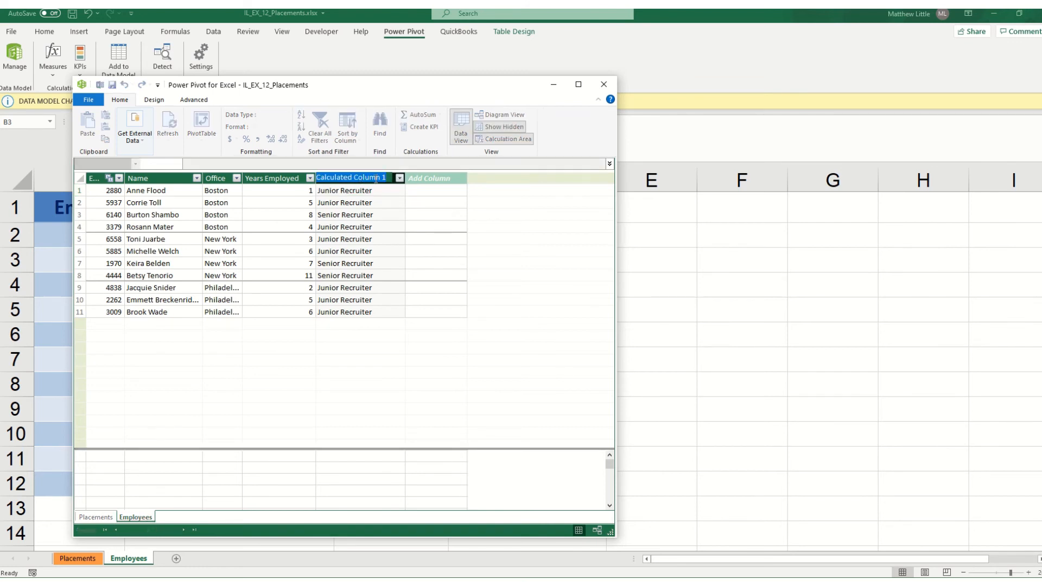
{"action": "type", "text": "Job Title"}
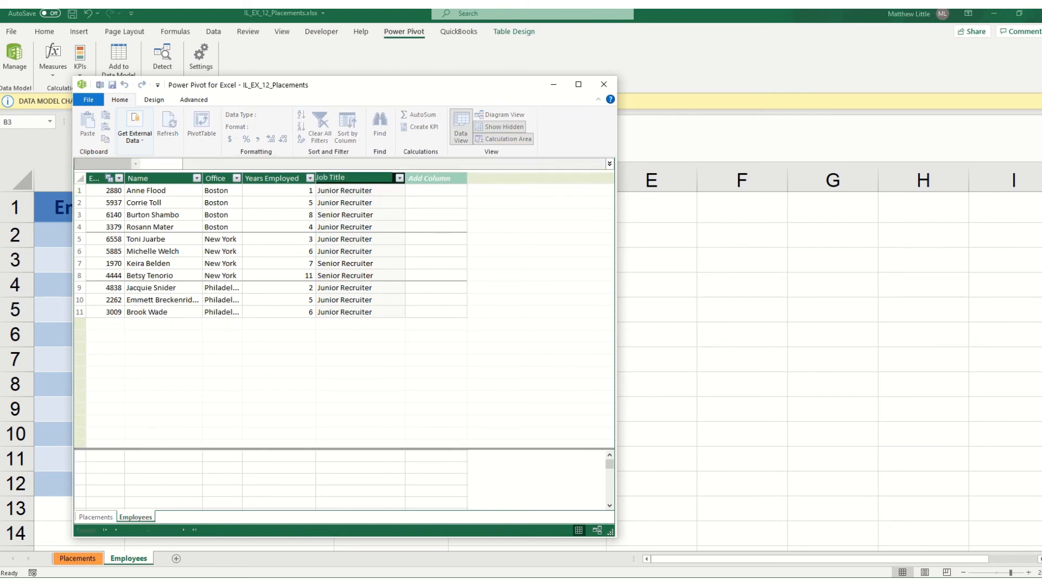
{"action": "key", "text": "Return"}
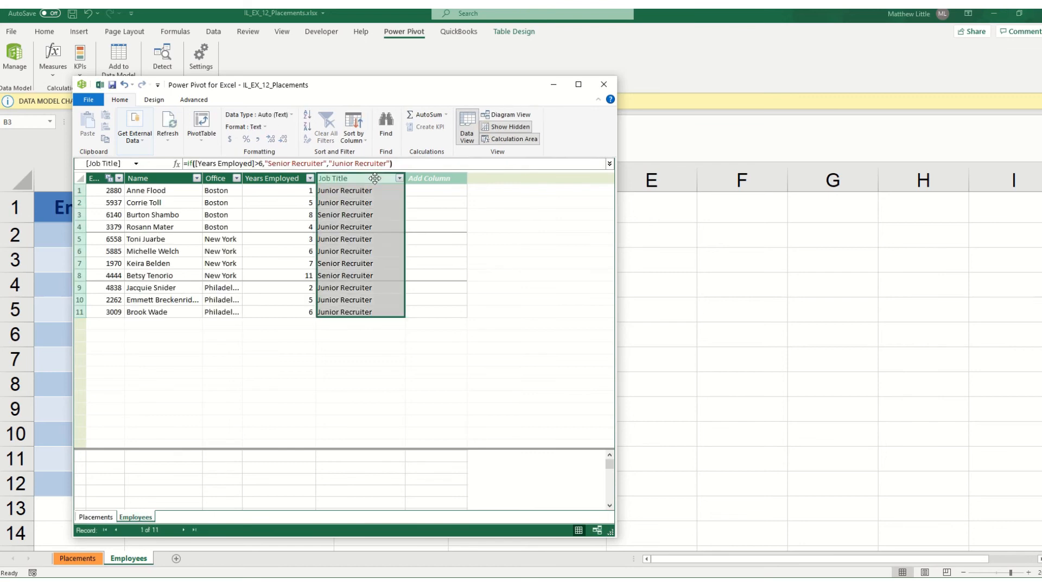
{"action": "left_click_drag", "start_coordinate": [347, 81], "coordinate": [465, 35]}
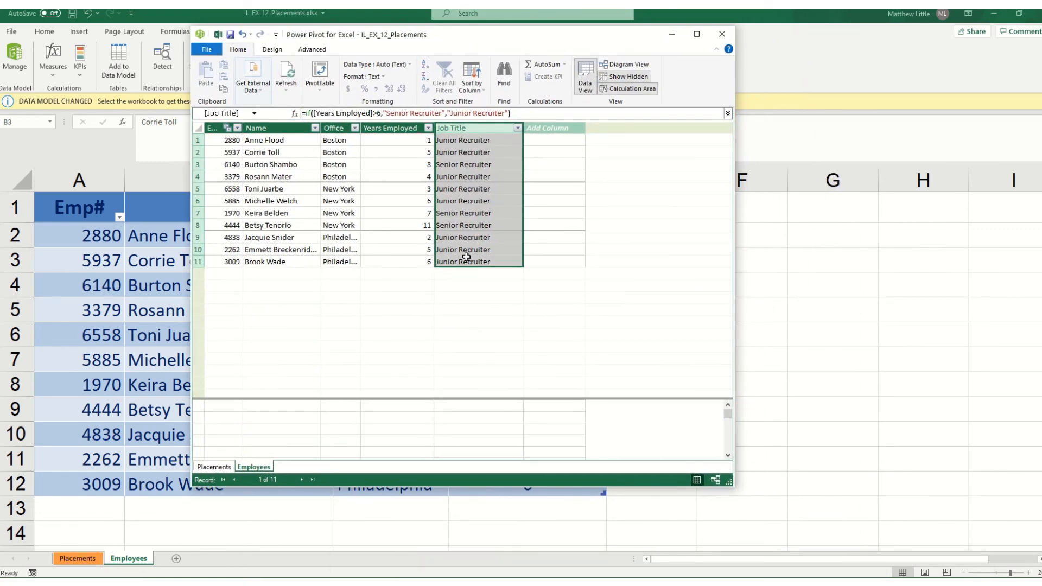
Switch to the Placements table in the data model and go to its last records
{"action": "left_click", "coordinate": [215, 469]}
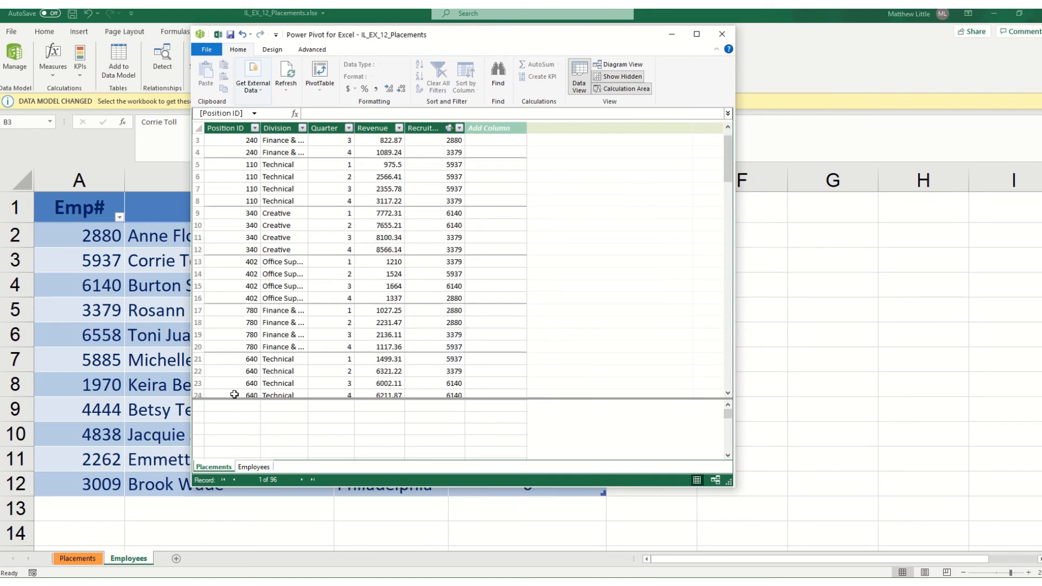
{"action": "scroll", "coordinate": [240, 370], "scroll_direction": "down", "scroll_amount": 5}
{"action": "scroll", "coordinate": [241, 369], "scroll_direction": "down", "scroll_amount": 12}
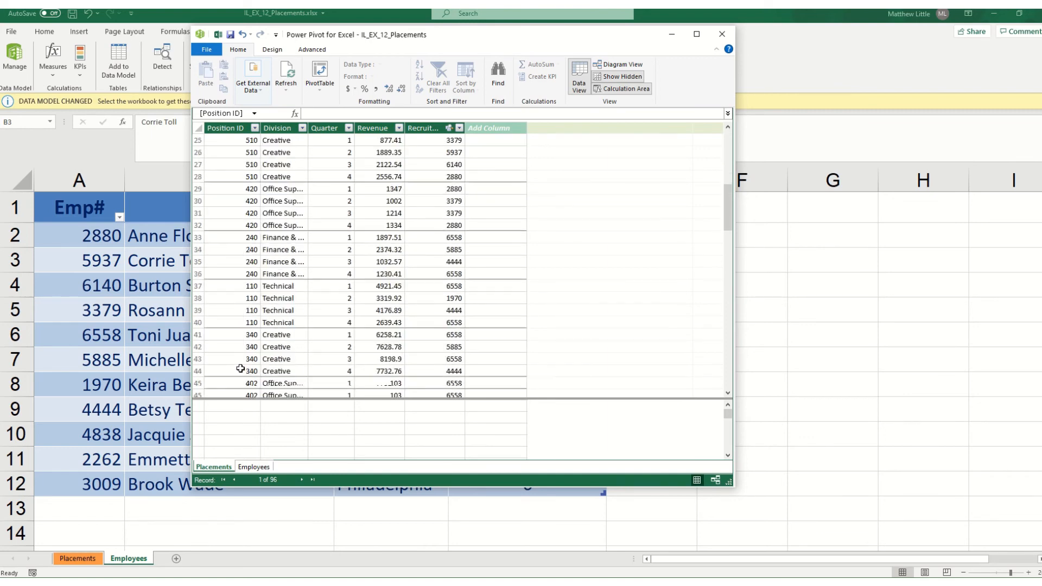
{"action": "scroll", "coordinate": [246, 382], "scroll_direction": "down", "scroll_amount": 10}
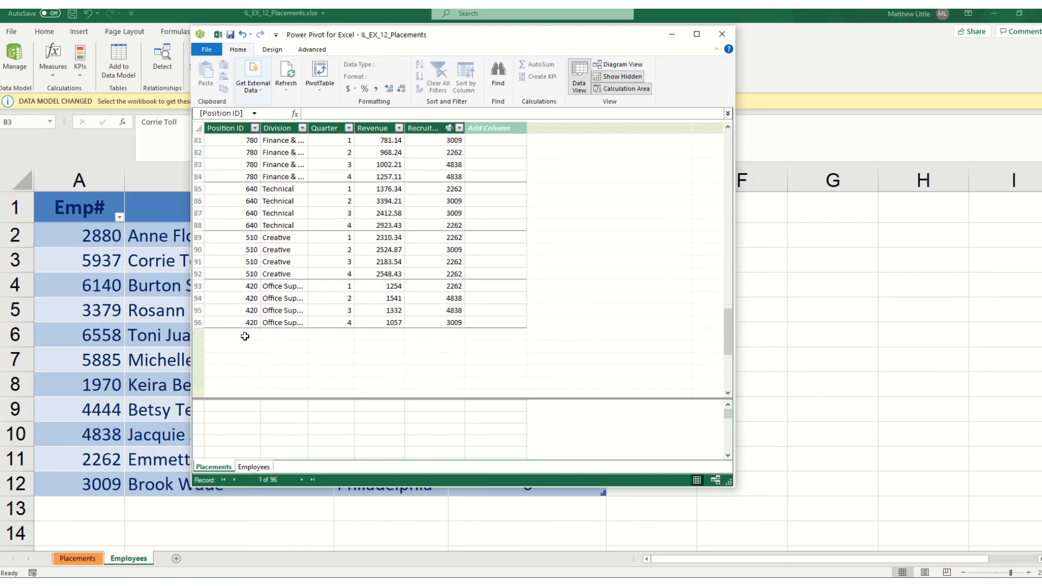
{"action": "left_click", "coordinate": [221, 406]}
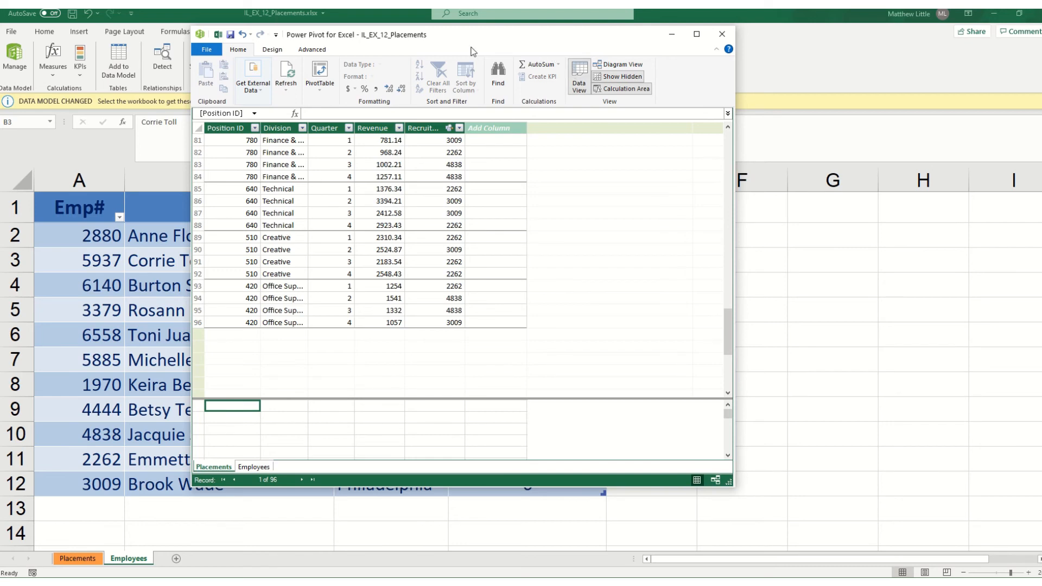
{"action": "left_click", "coordinate": [538, 68]}
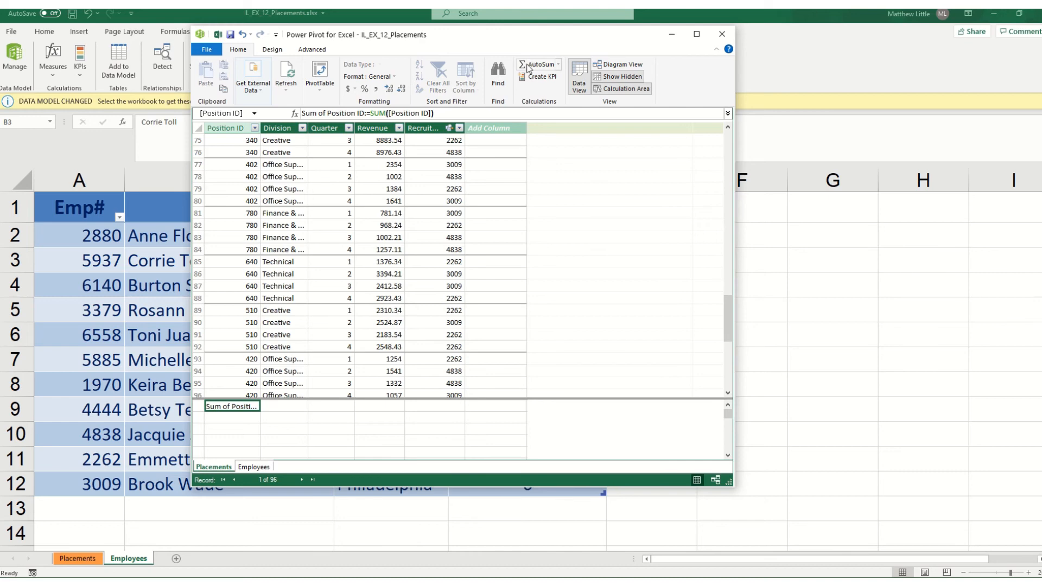
{"action": "left_click", "coordinate": [314, 429]}
{"action": "left_click", "coordinate": [232, 409]}
{"action": "key", "text": "Delete"}
{"action": "left_click", "coordinate": [525, 312]}
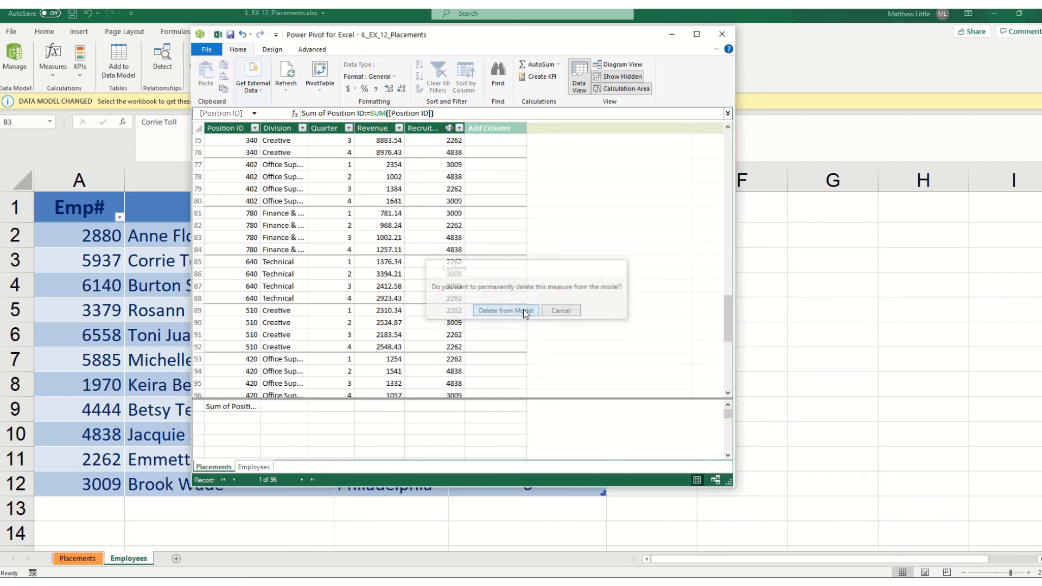
Add an AutoSum measure beneath the Revenue column and widen that column to fit the total
{"action": "left_click", "coordinate": [389, 408]}
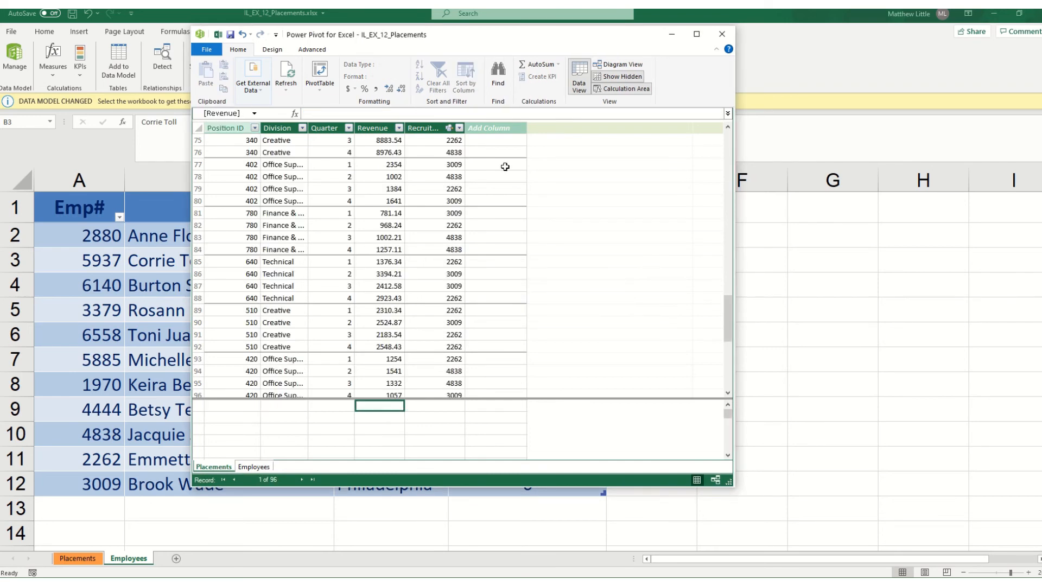
{"action": "left_click", "coordinate": [540, 64]}
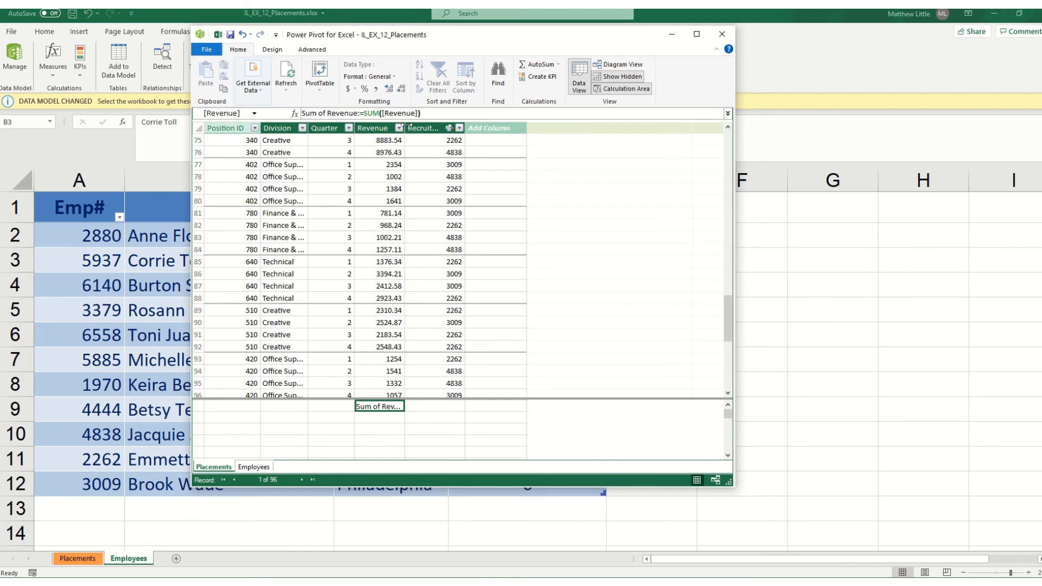
{"action": "left_click_drag", "start_coordinate": [405, 127], "coordinate": [460, 127]}
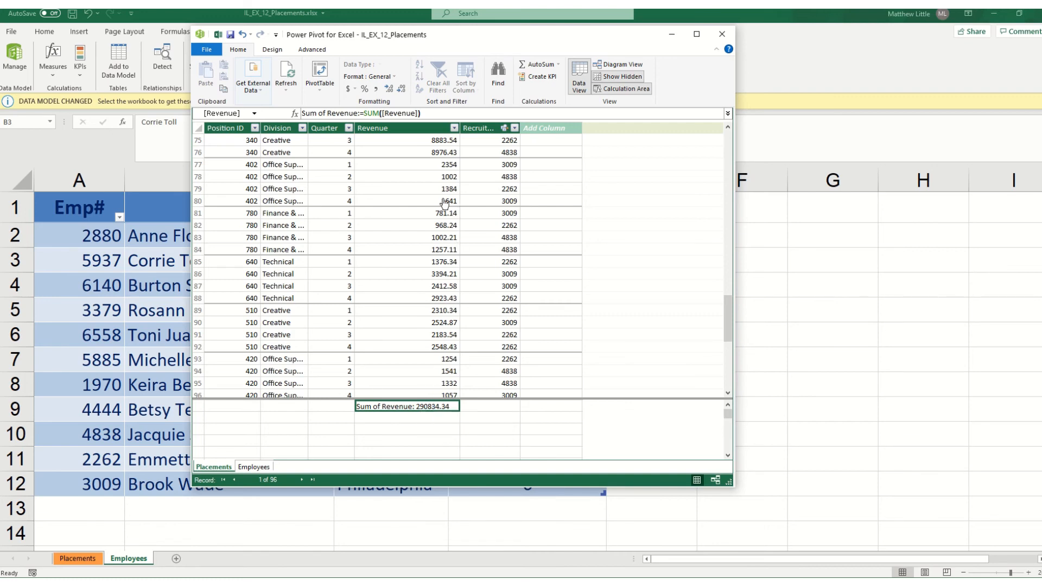
Format the revenue total and the Revenue column as $ English (United States) currency, and widen the Recruiter ID column
{"action": "left_click", "coordinate": [350, 89]}
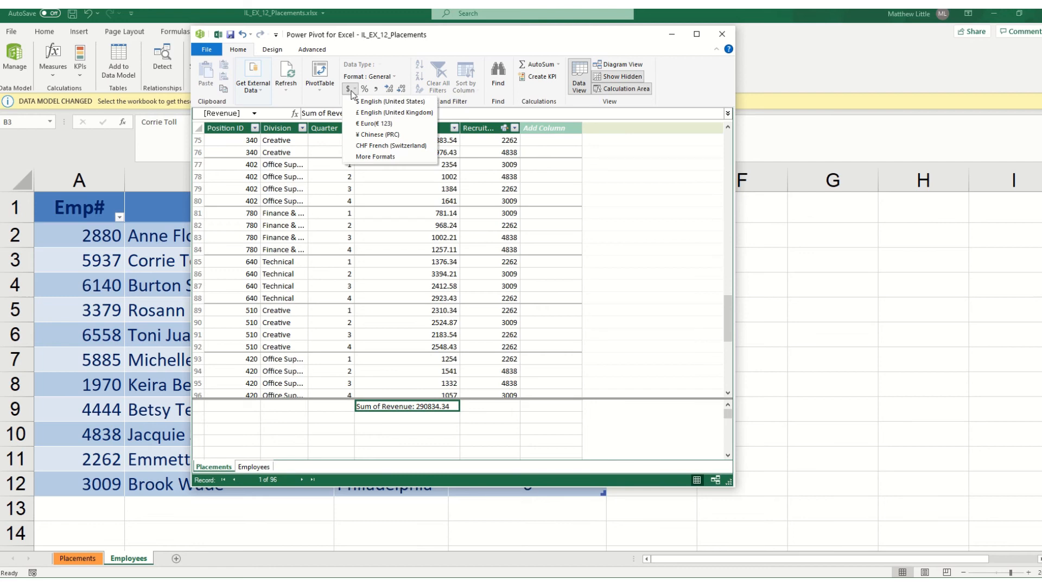
{"action": "left_click", "coordinate": [361, 102]}
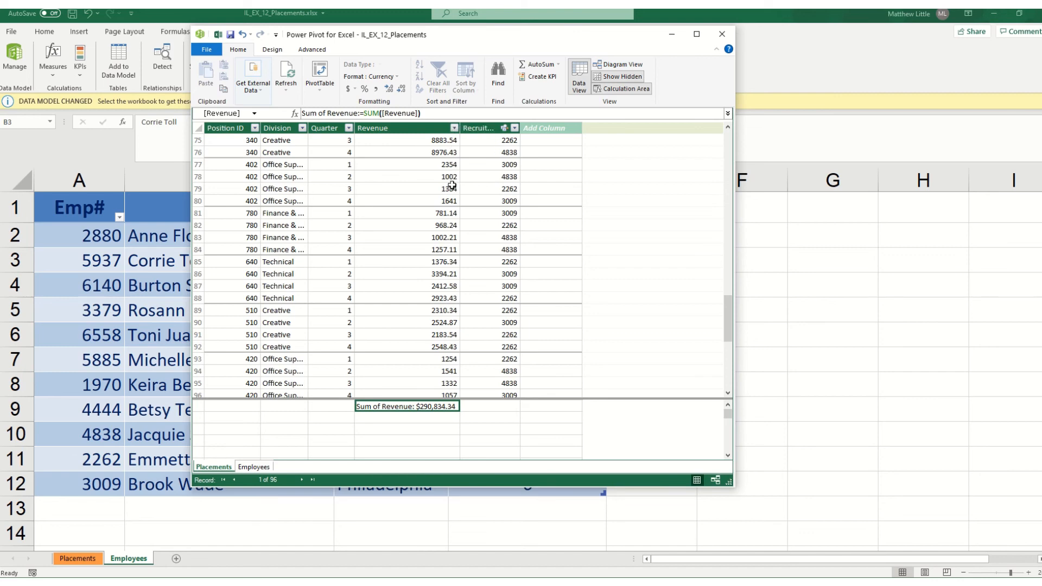
{"action": "left_click_drag", "start_coordinate": [440, 142], "coordinate": [440, 385]}
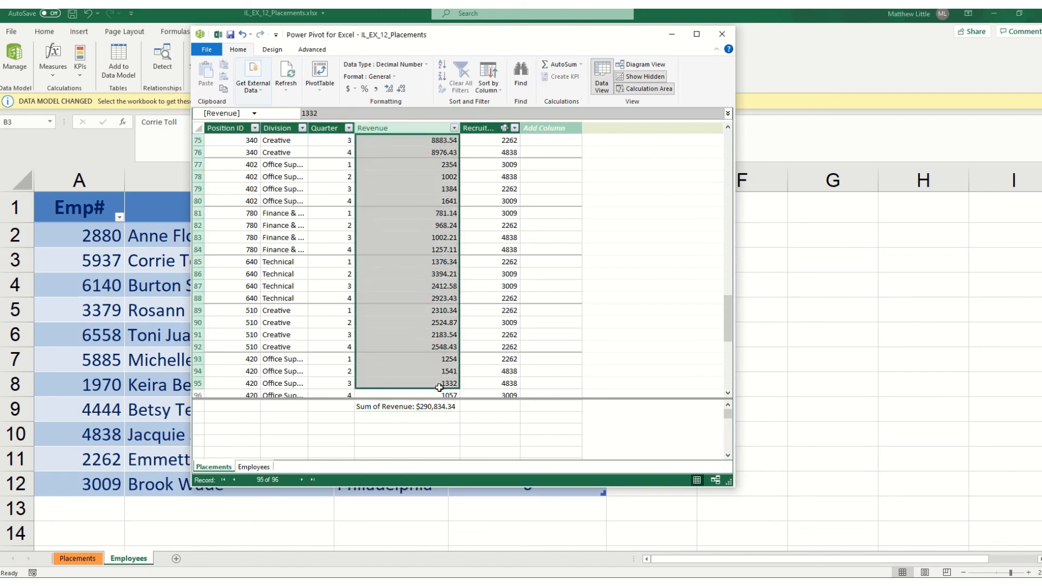
{"action": "left_click", "coordinate": [410, 127]}
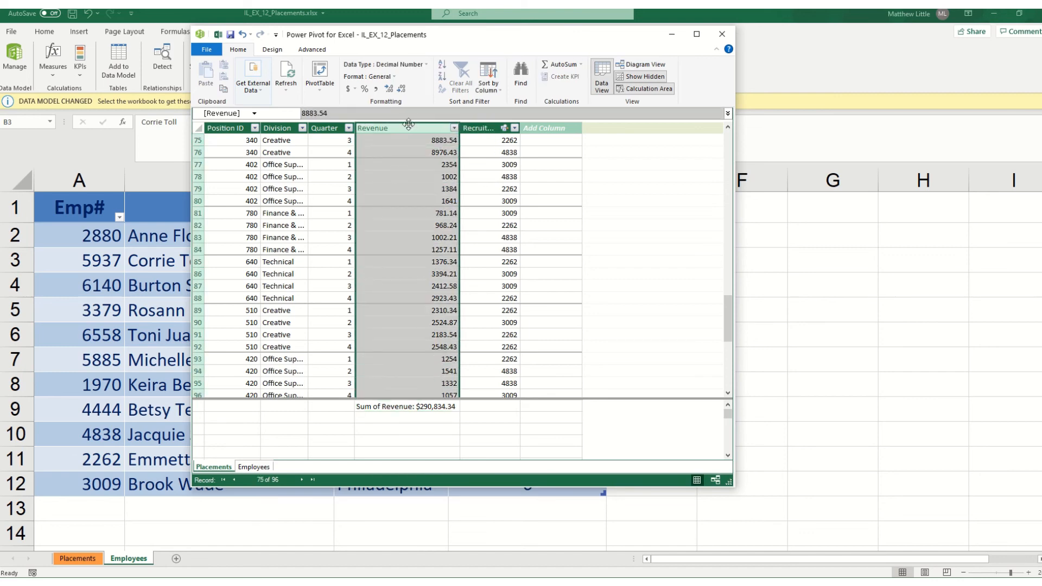
{"action": "left_click", "coordinate": [350, 89]}
{"action": "left_click", "coordinate": [362, 101]}
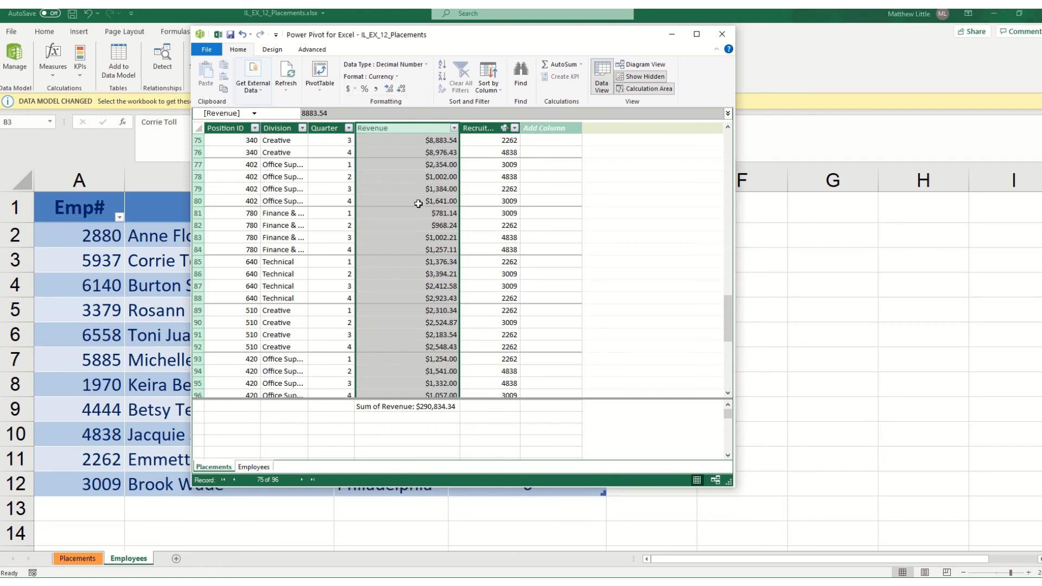
{"action": "left_click", "coordinate": [430, 239]}
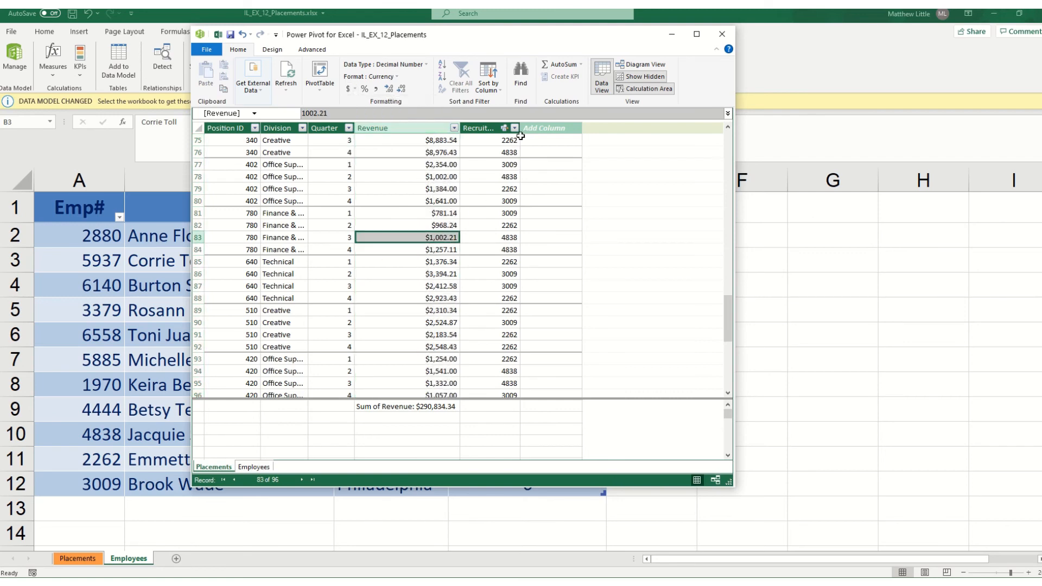
{"action": "left_click_drag", "start_coordinate": [520, 129], "coordinate": [542, 129]}
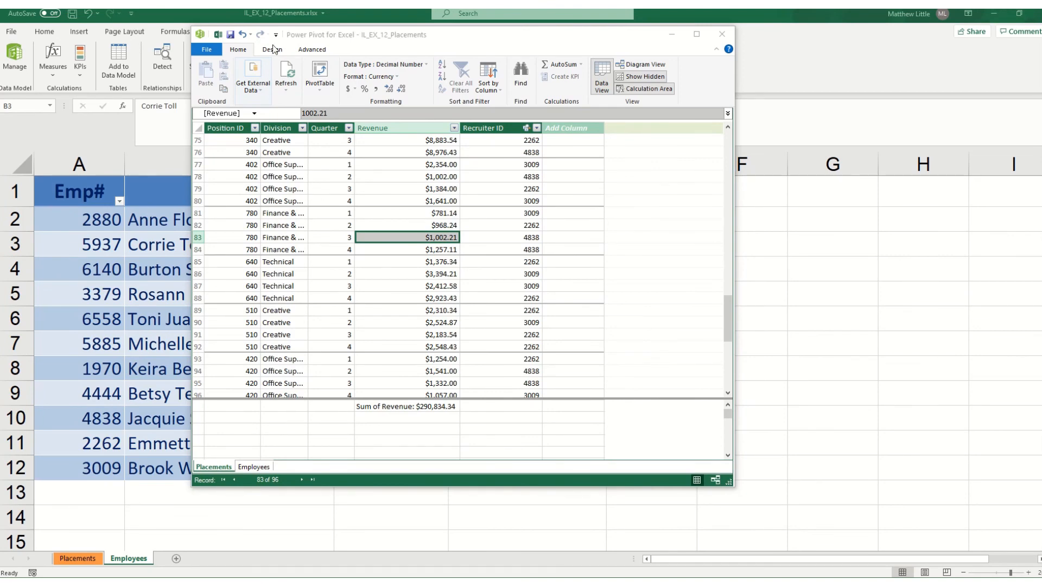
Create a PivotTable from the data model on a new worksheet
{"action": "left_click", "coordinate": [321, 76]}
{"action": "left_click", "coordinate": [318, 86]}
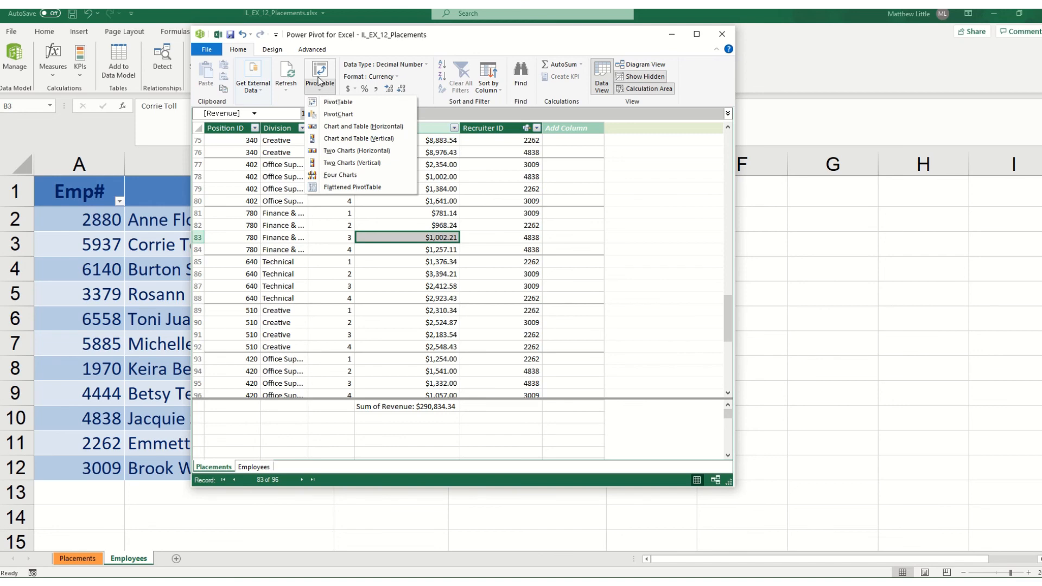
{"action": "left_click", "coordinate": [318, 78]}
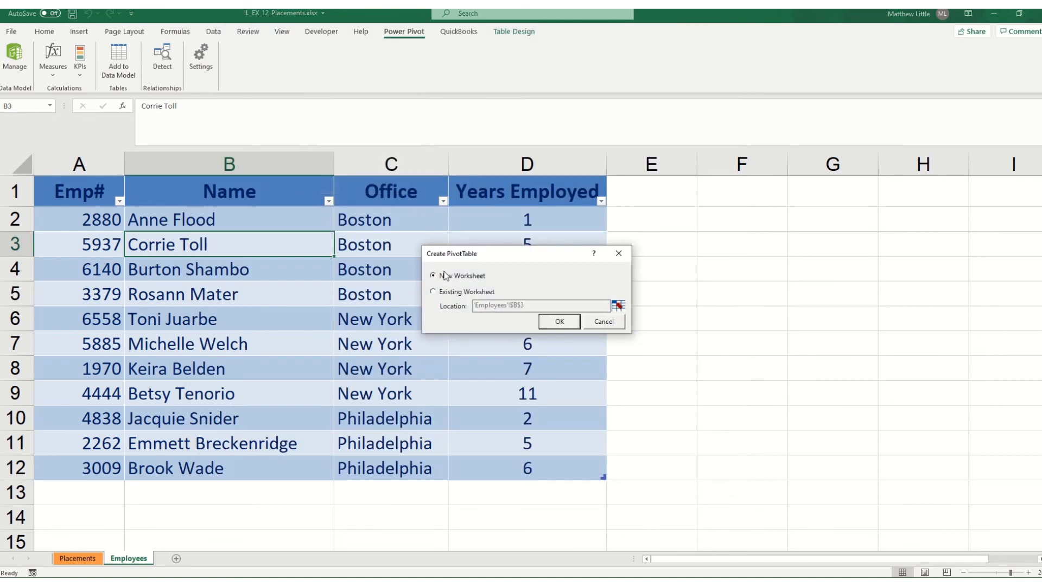
{"action": "left_click", "coordinate": [556, 326]}
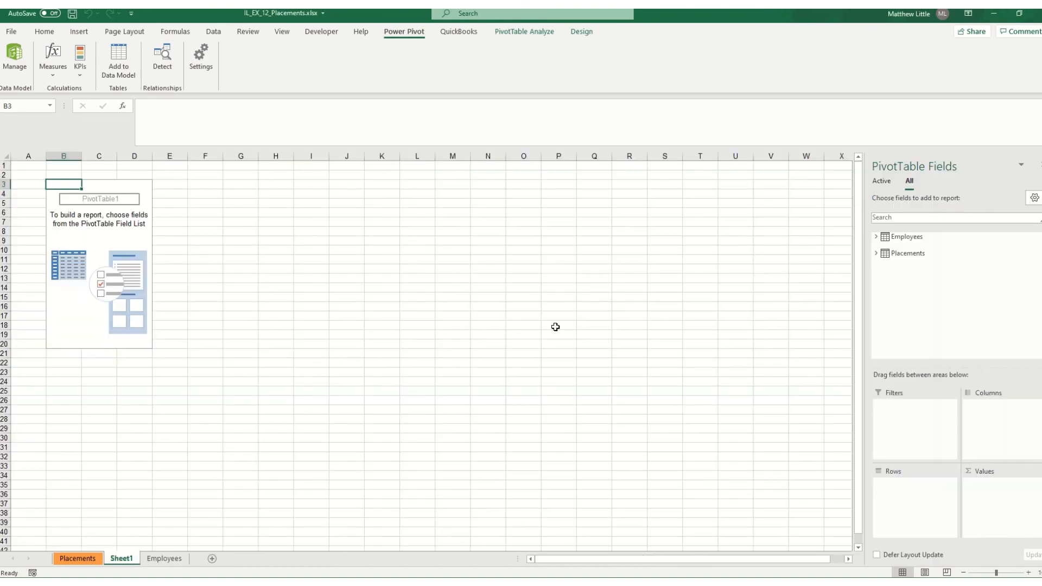
Rename the Sheet1 worksheet as PivotTable
{"action": "double_click", "coordinate": [139, 560]}
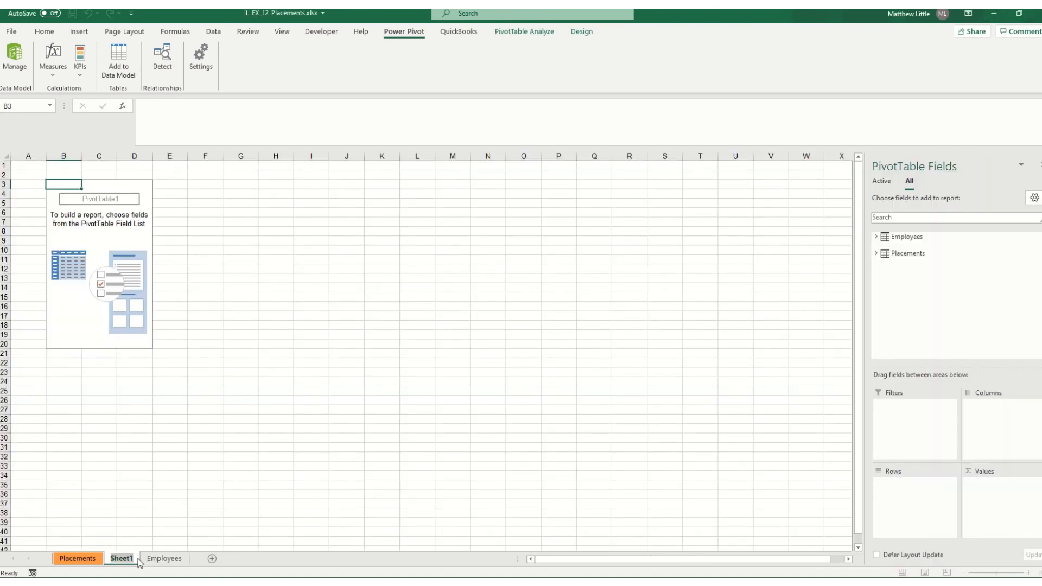
{"action": "type", "text": "PivotTa"}
{"action": "type", "text": "blwe"}
{"action": "key", "text": "BackSpace"}
{"action": "key", "text": "BackSpace"}
{"action": "type", "text": "e"}
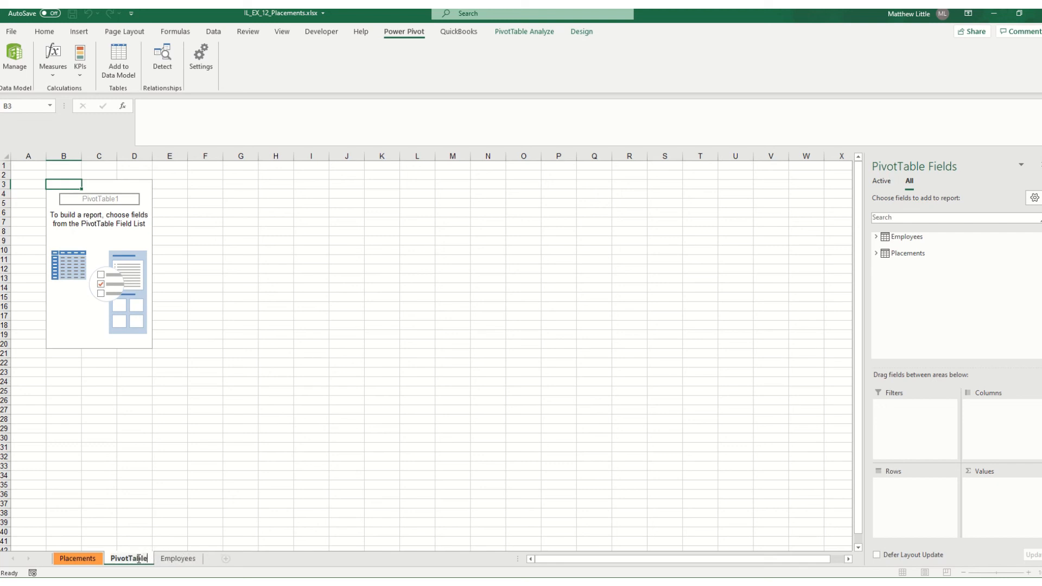
{"action": "left_click", "coordinate": [310, 448]}
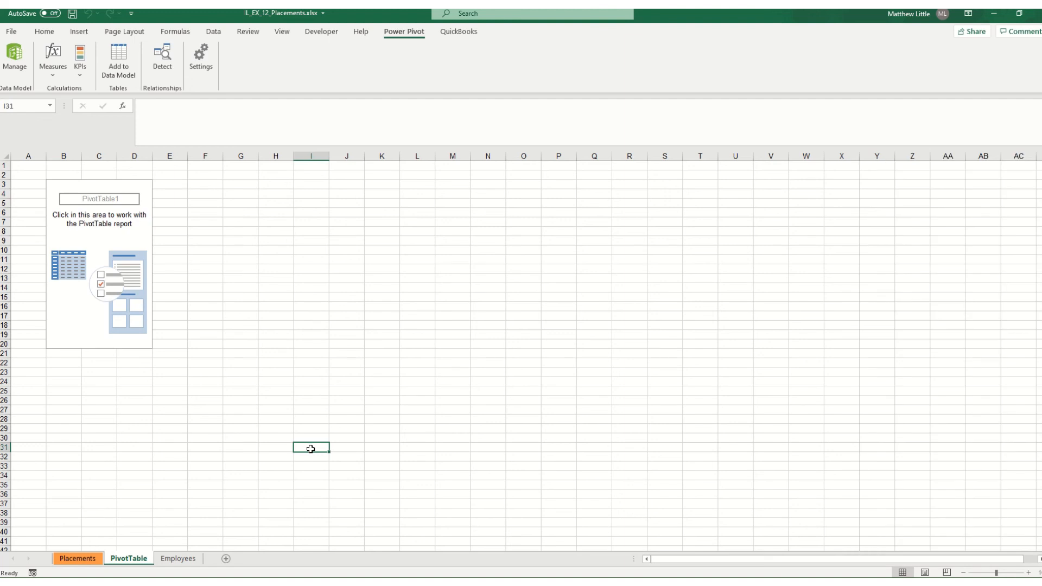
Add the Name and Office fields from the Employees table to the PivotTable rows, with Office above Name
{"action": "left_click", "coordinate": [145, 239]}
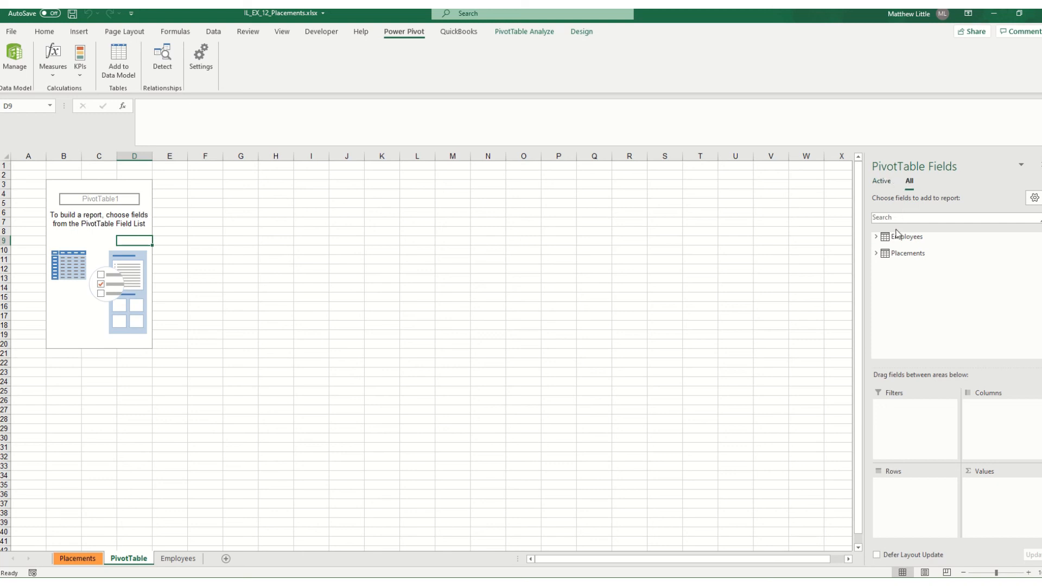
{"action": "left_click", "coordinate": [876, 237]}
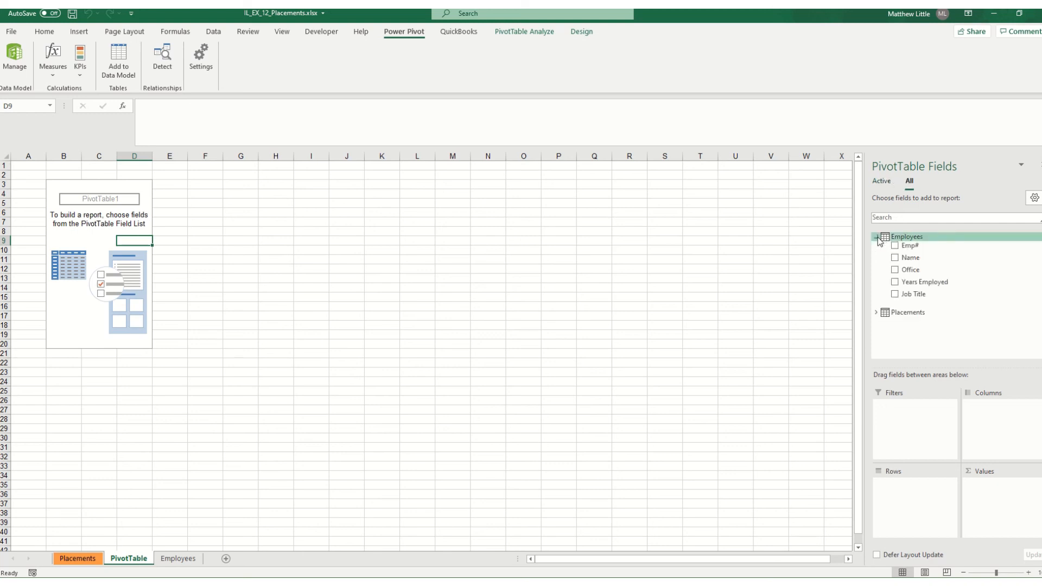
{"action": "left_click", "coordinate": [895, 258]}
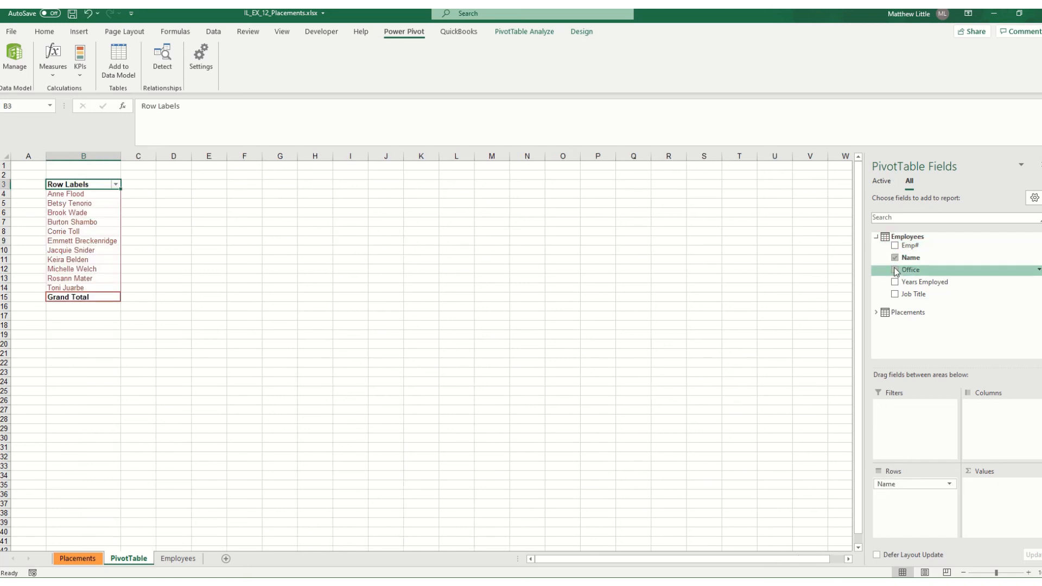
{"action": "left_click", "coordinate": [895, 270]}
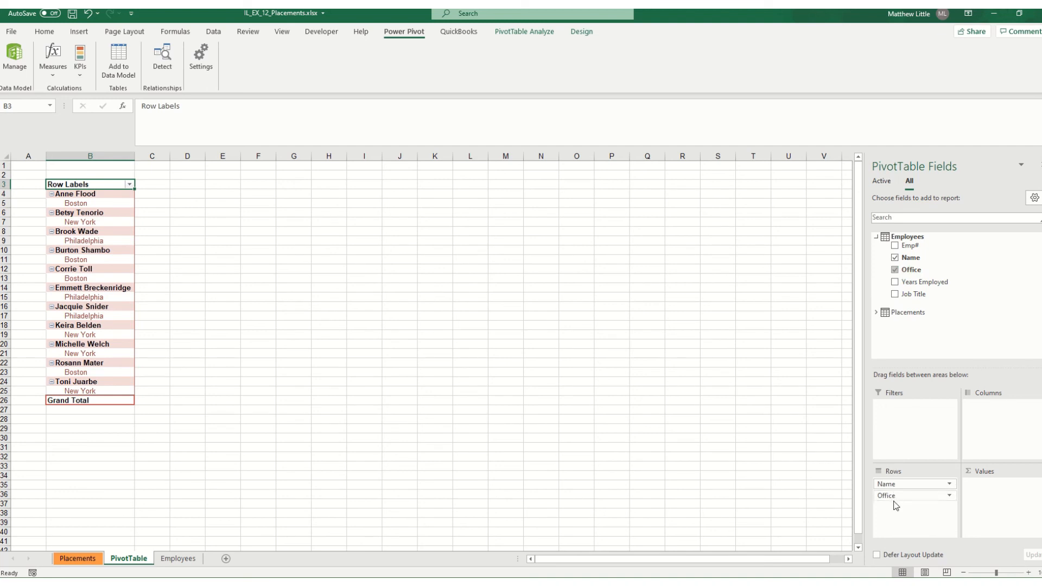
{"action": "left_click_drag", "start_coordinate": [915, 488], "coordinate": [905, 499]}
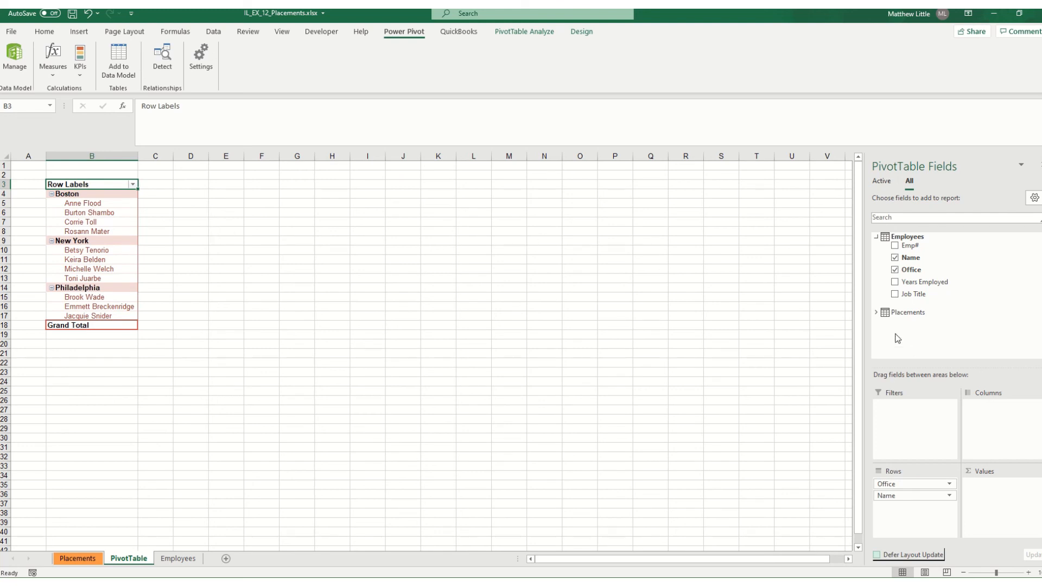
Add the Division field from the Placements table to the PivotTable as the column field
{"action": "left_click", "coordinate": [876, 313]}
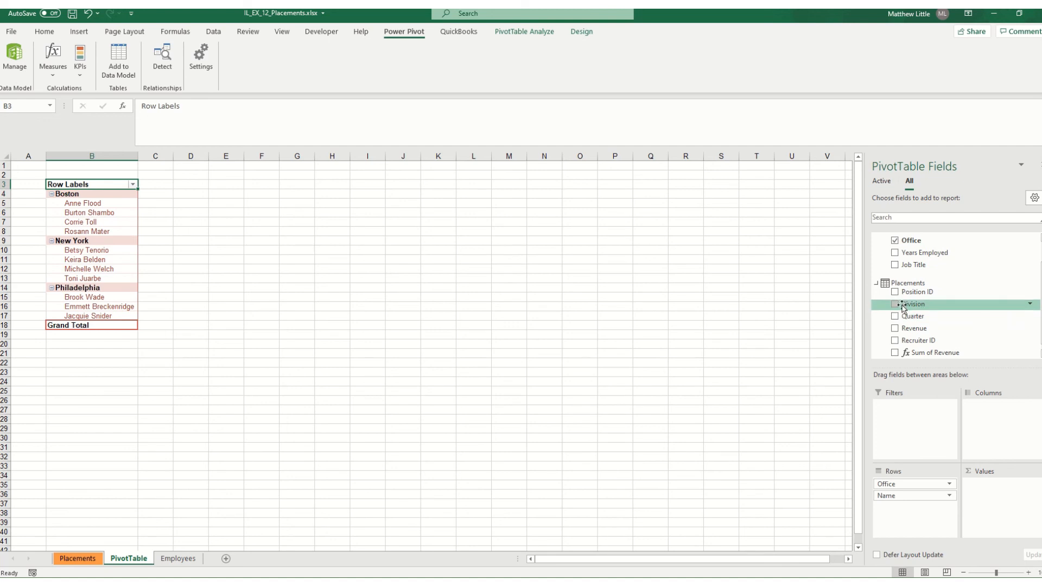
{"action": "left_click", "coordinate": [895, 306]}
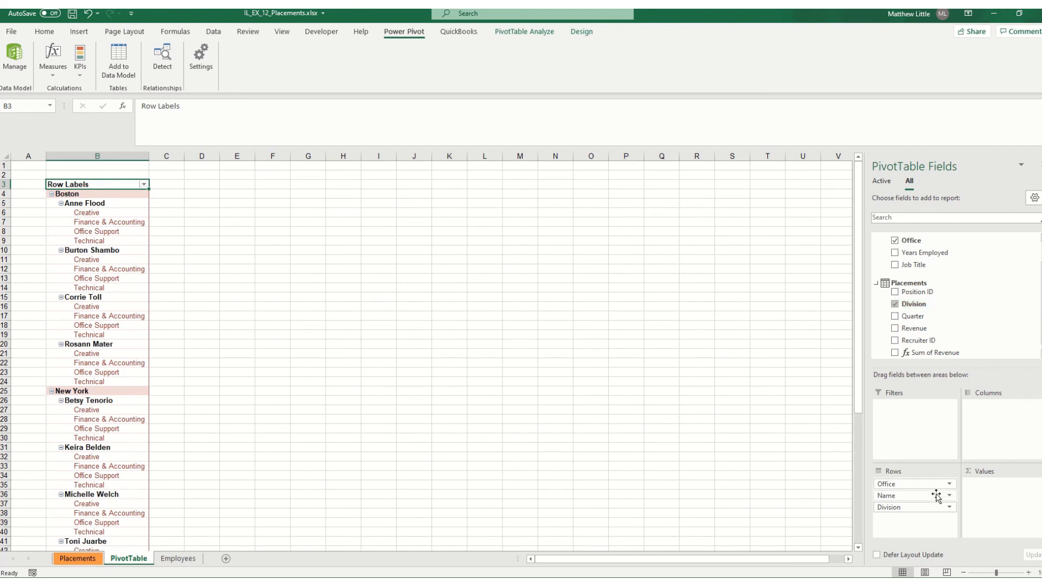
{"action": "left_click_drag", "start_coordinate": [899, 510], "coordinate": [993, 435]}
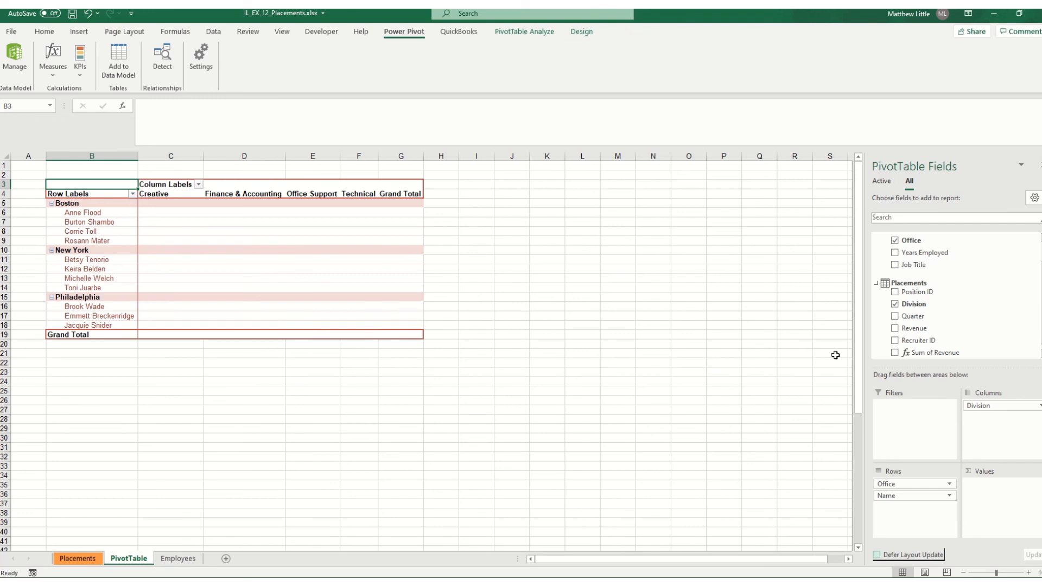
Add the Quarter field as a report filter and sum the Revenue field in the PivotTable values
{"action": "left_click", "coordinate": [894, 318]}
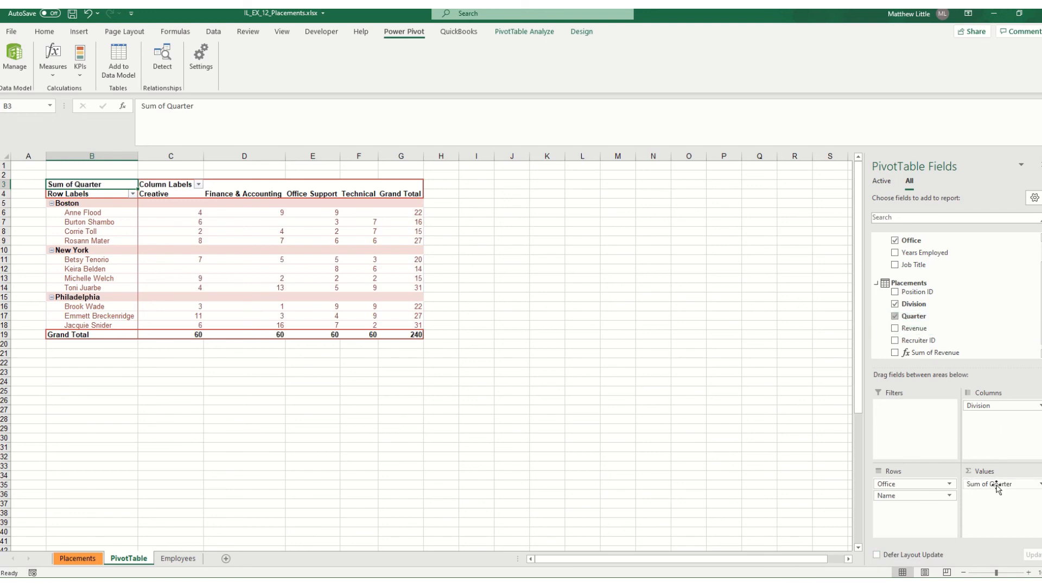
{"action": "left_click_drag", "start_coordinate": [995, 486], "coordinate": [917, 432]}
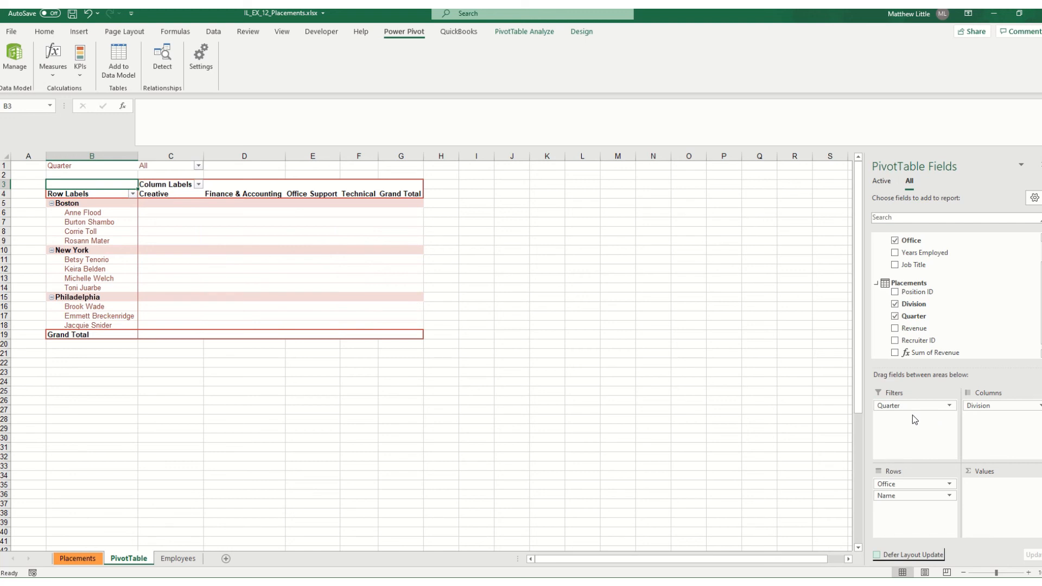
{"action": "left_click", "coordinate": [895, 329]}
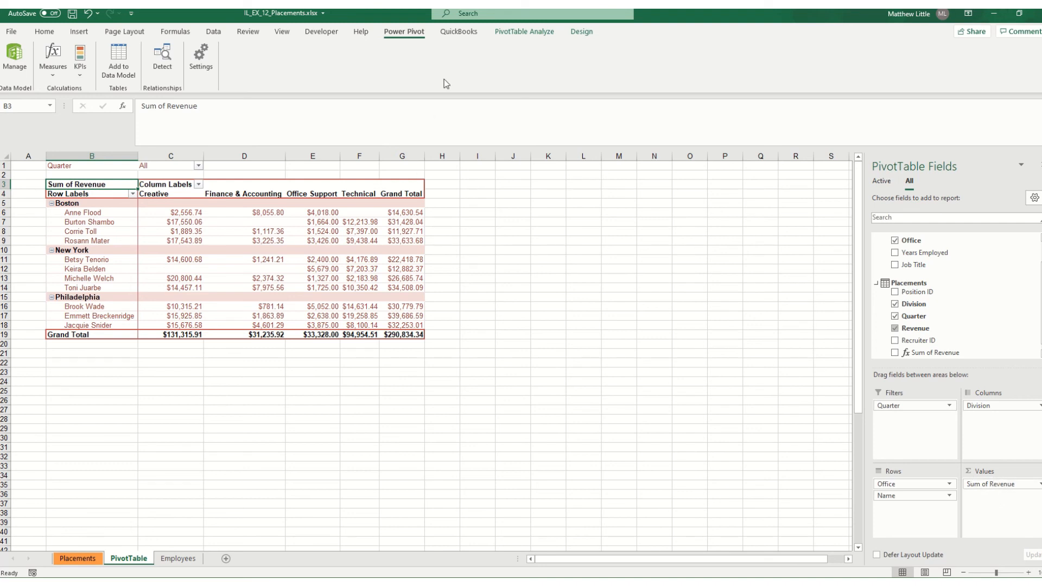
Hide the PivotTable's field headers and save the workbook
{"action": "left_click", "coordinate": [530, 39]}
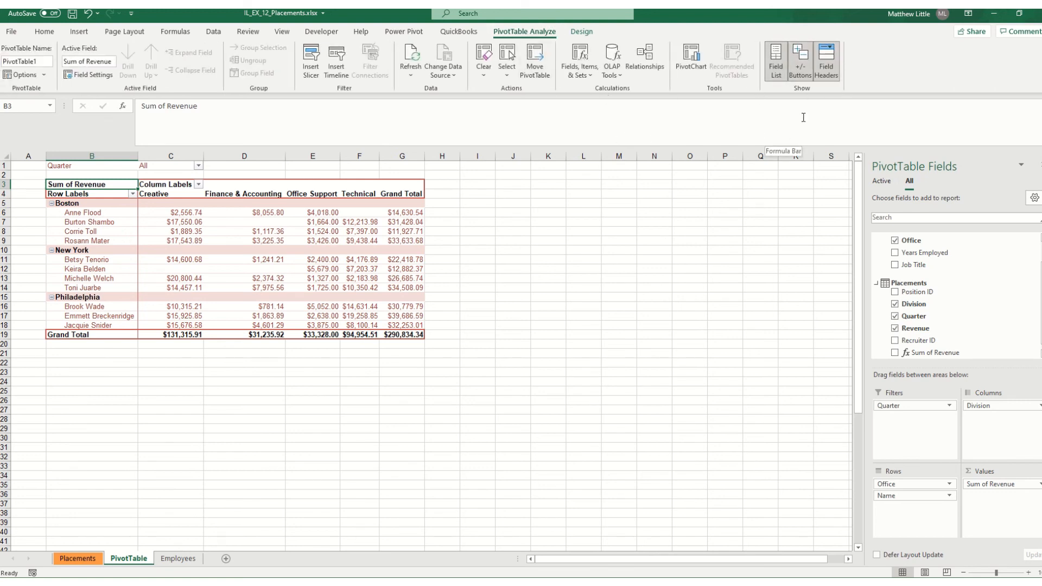
{"action": "left_click", "coordinate": [826, 59]}
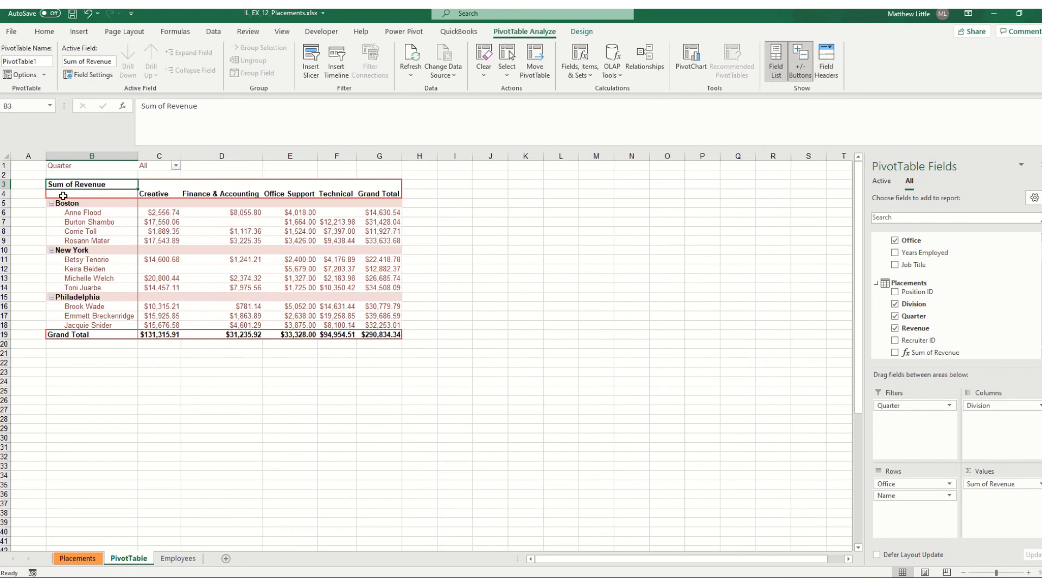
{"action": "left_click", "coordinate": [826, 66]}
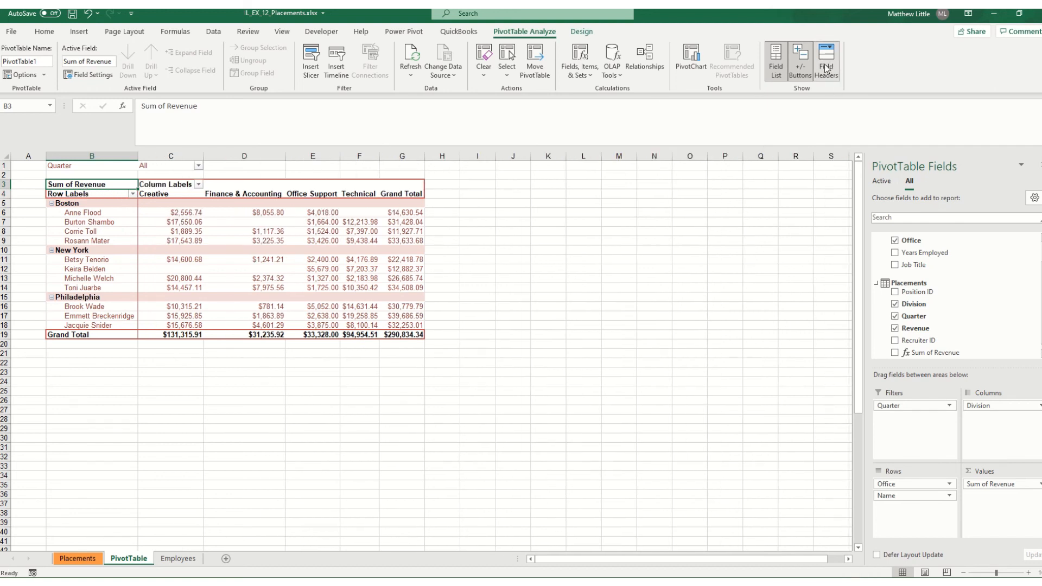
{"action": "left_click", "coordinate": [826, 68]}
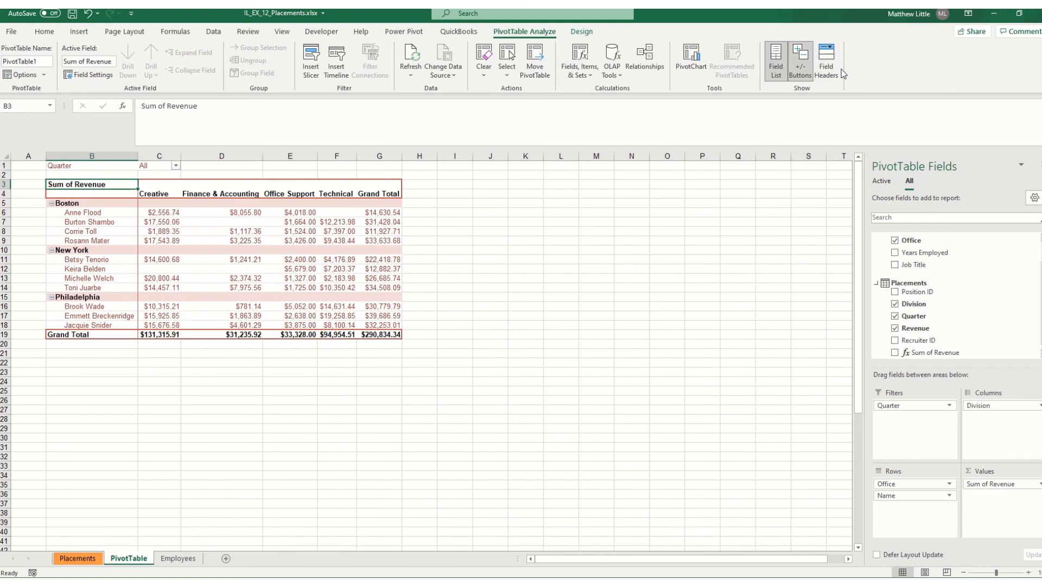
{"action": "left_click", "coordinate": [78, 15]}
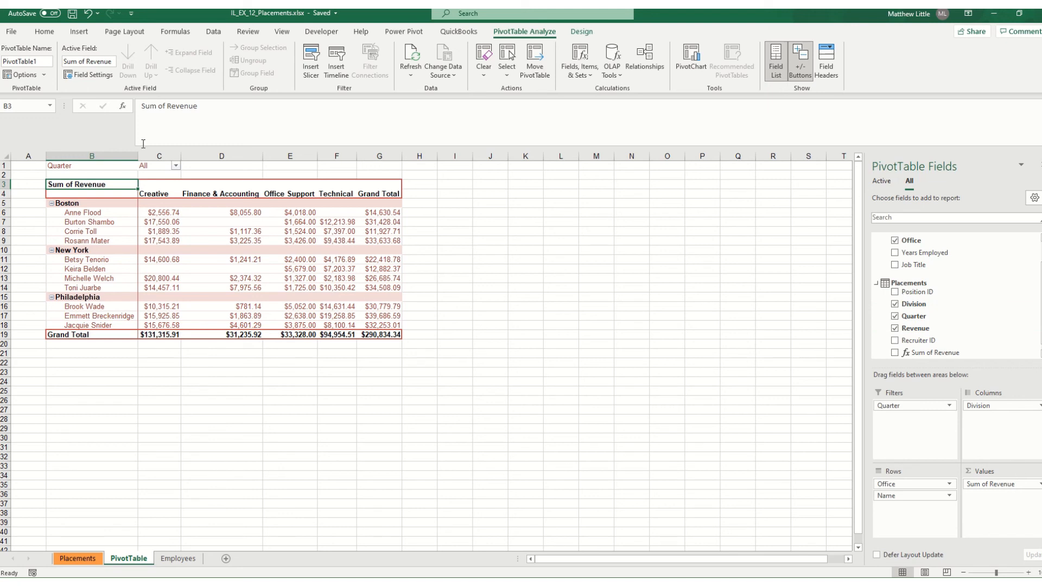
Allow multiple items in the Quarter report filter and show only quarter 4
{"action": "left_click", "coordinate": [176, 166]}
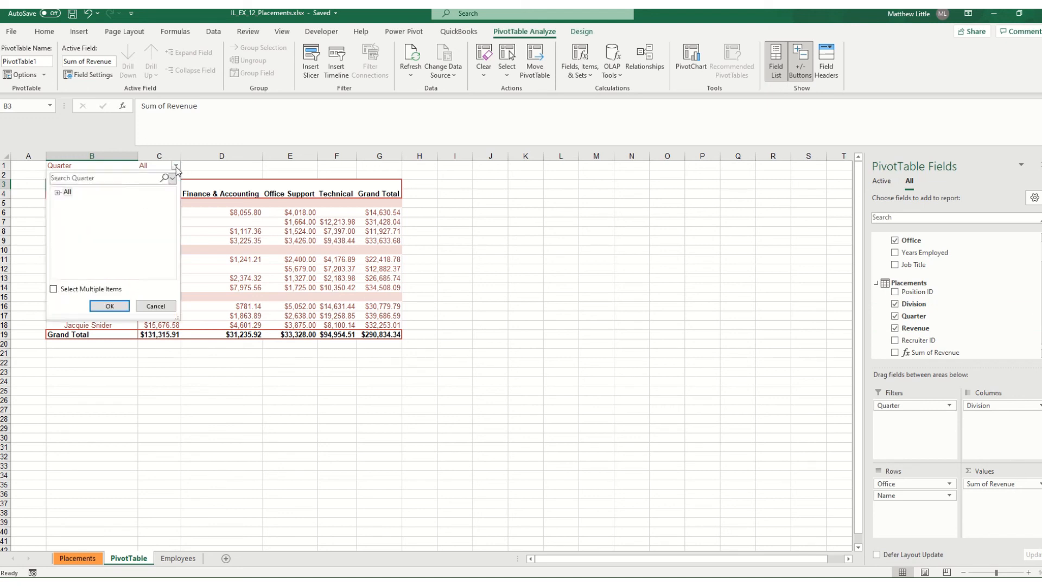
{"action": "left_click", "coordinate": [54, 288]}
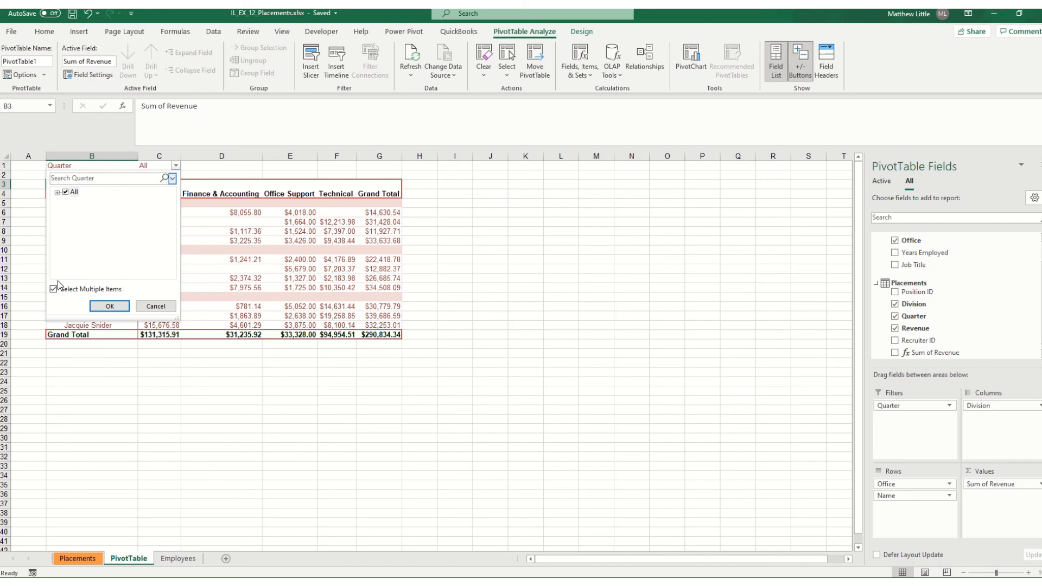
{"action": "left_click", "coordinate": [57, 192]}
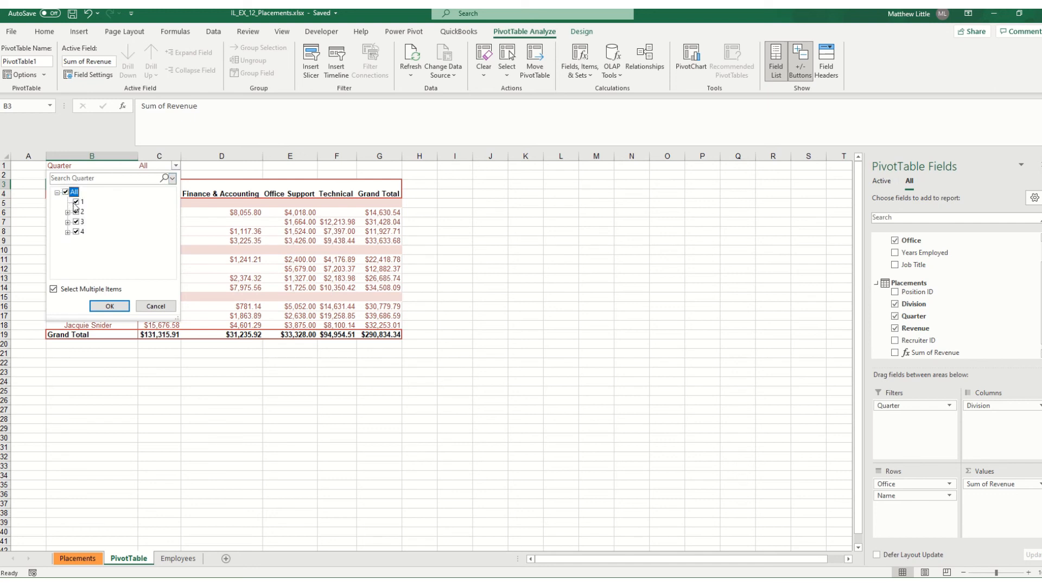
{"action": "left_click", "coordinate": [76, 202]}
{"action": "left_click", "coordinate": [76, 212]}
{"action": "left_click", "coordinate": [76, 222]}
{"action": "left_click", "coordinate": [110, 306]}
Reset the Quarter report filter to include all quarters
{"action": "left_click", "coordinate": [171, 165]}
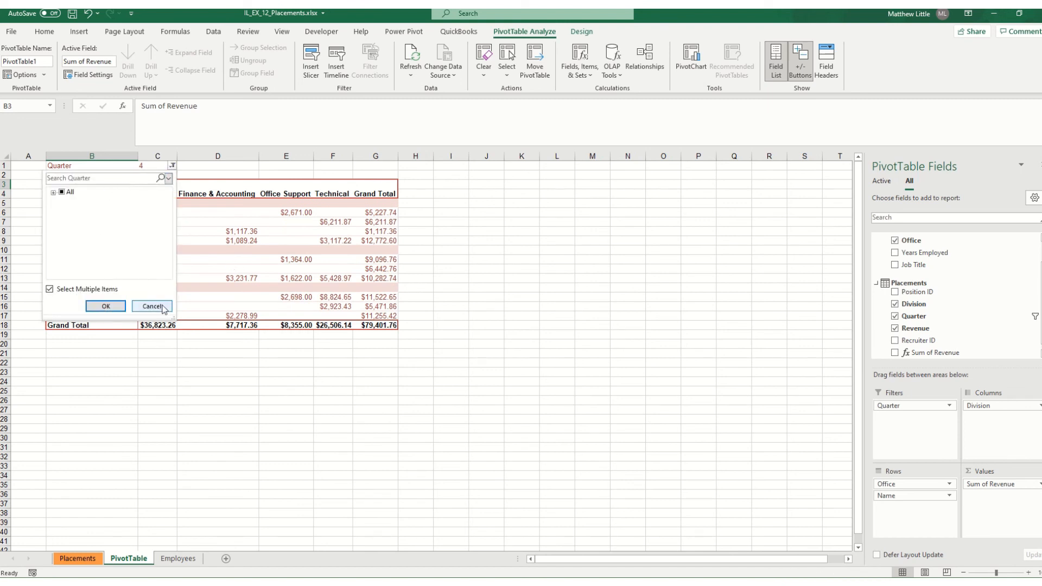
{"action": "left_click", "coordinate": [62, 192]}
{"action": "left_click", "coordinate": [106, 306]}
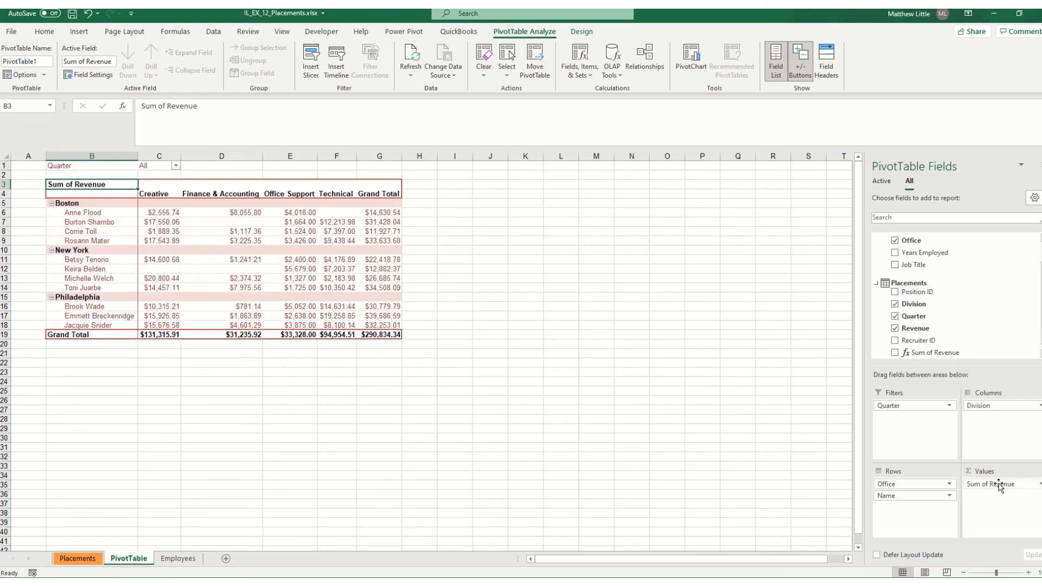
{"action": "left_click_drag", "start_coordinate": [997, 406], "coordinate": [973, 429]}
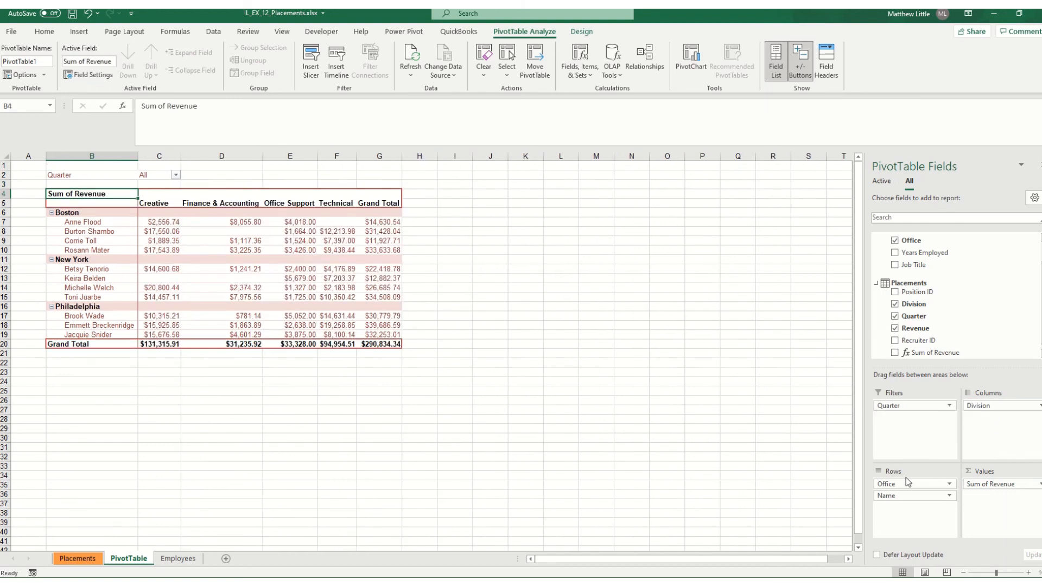
{"action": "mouse_move", "coordinate": [900, 484]}
{"action": "left_mouse_down"}
{"action": "mouse_move", "coordinate": [904, 435]}
{"action": "mouse_move", "coordinate": [917, 475]}
{"action": "mouse_move", "coordinate": [909, 495]}
{"action": "mouse_move", "coordinate": [903, 479]}
{"action": "left_mouse_up"}
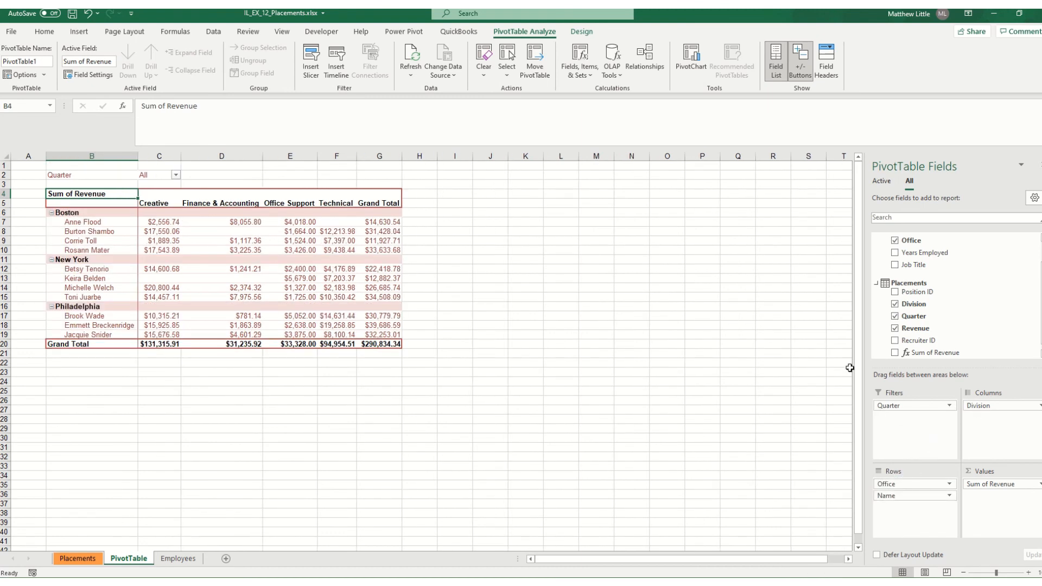